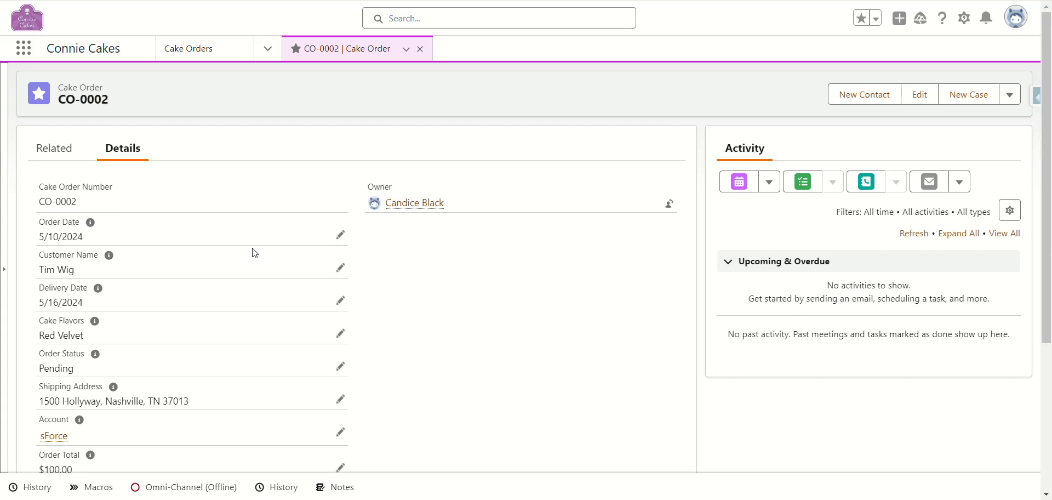
# Step: Open the Setup gear menu on Cake Order record CO-0002
pyautogui.click(965, 24)
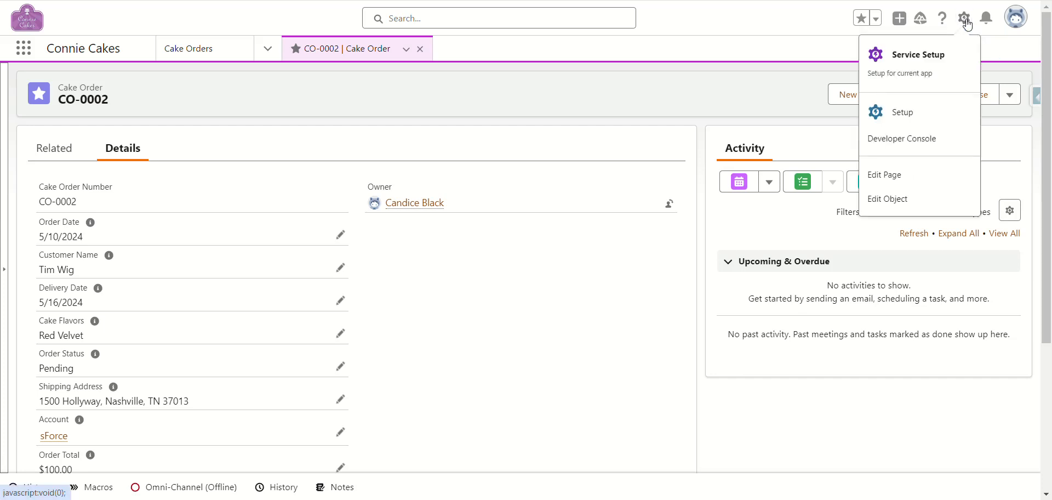
# Step: Edit the Cake Order Record Page in App Builder and permanently dismiss the welcome tip
pyautogui.click(884, 181)
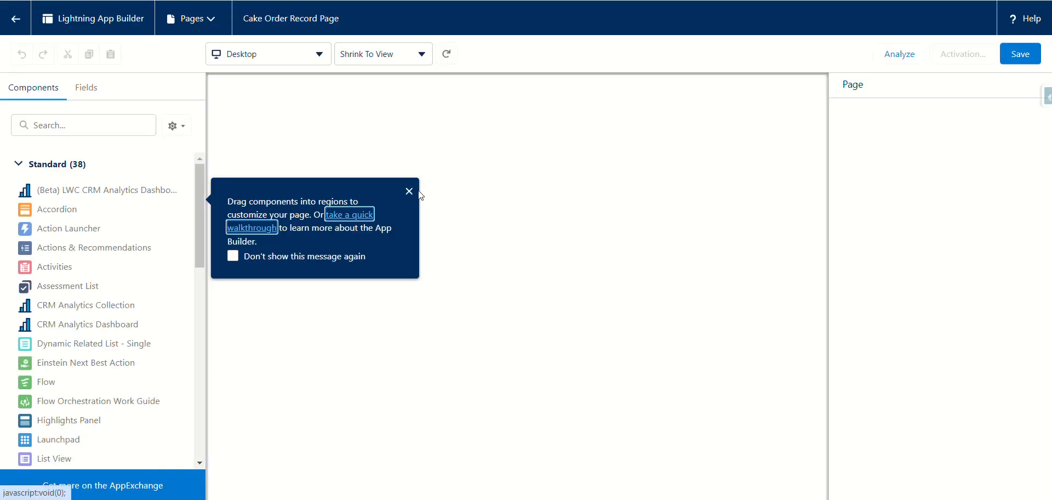
pyautogui.click(229, 256)
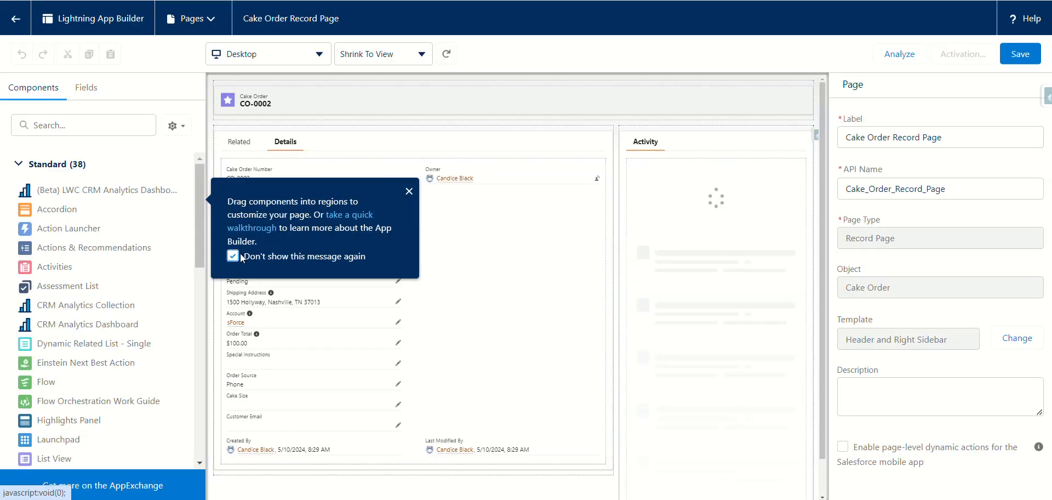
pyautogui.click(407, 191)
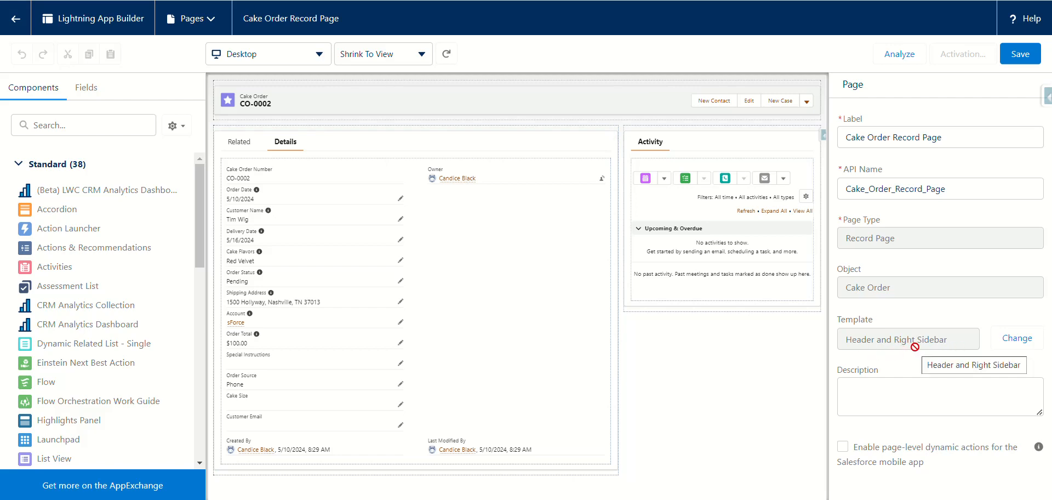
# Step: Keep the Header and Right Sidebar template, then select the Highlights Panel on the canvas
pyautogui.click(1018, 340)
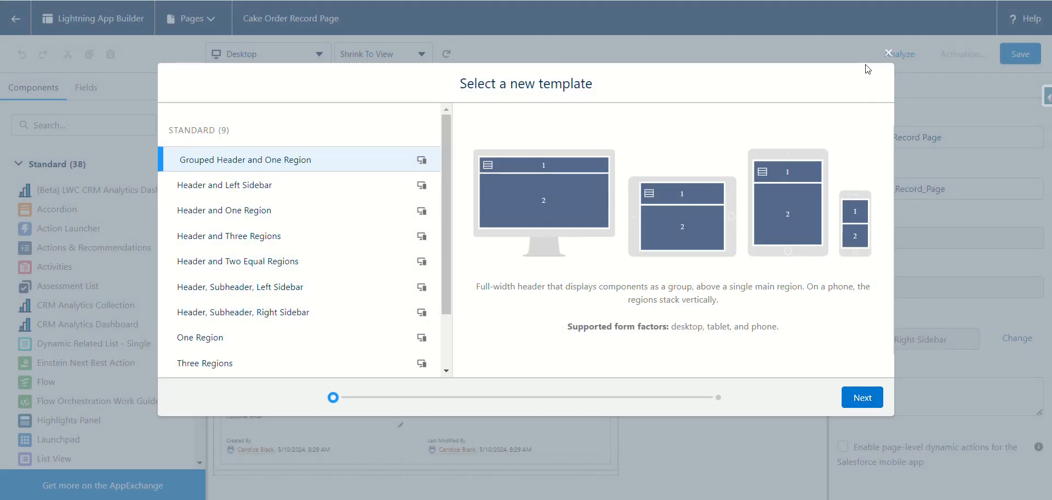
pyautogui.click(890, 51)
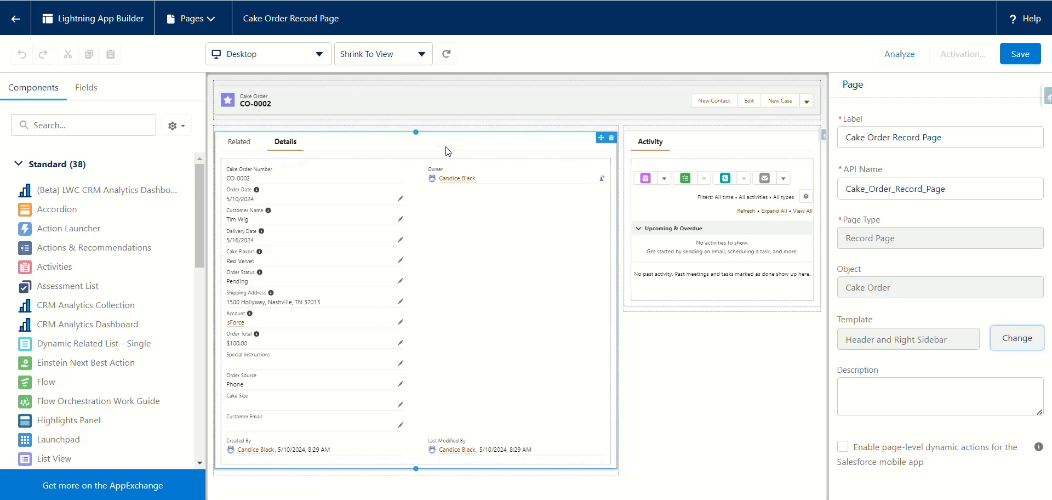
pyautogui.click(442, 108)
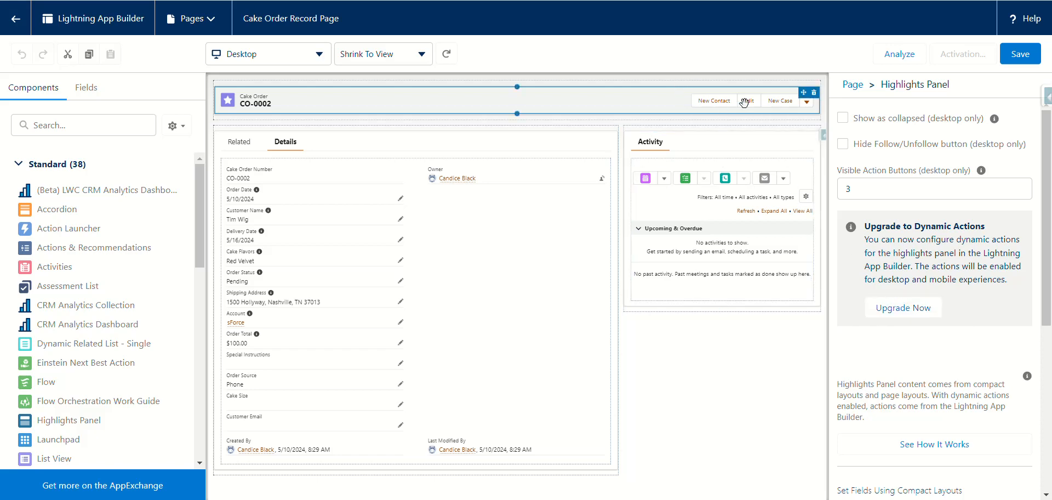
# Step: Migrate the Highlights Panel to Dynamic Actions using the Cake Order Layout as source
pyautogui.click(904, 308)
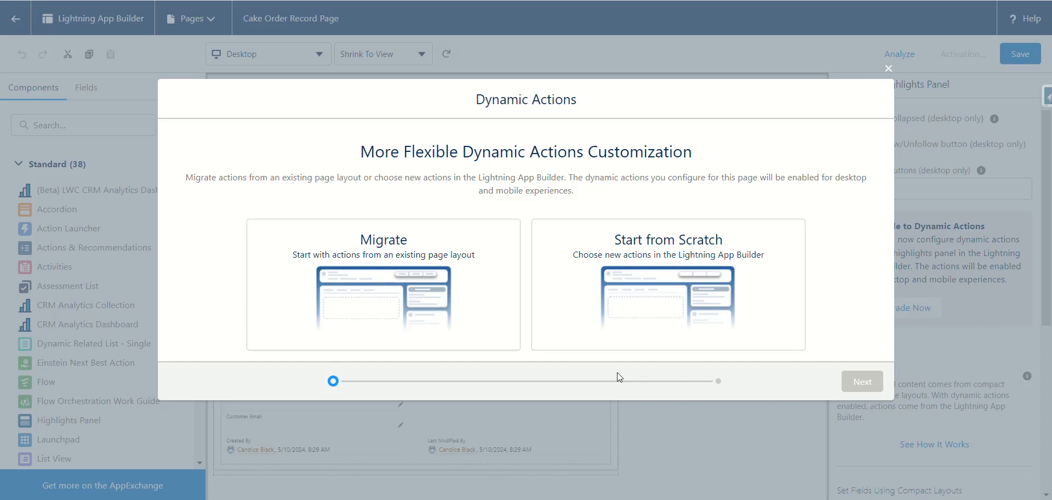
pyautogui.click(403, 268)
pyautogui.click(855, 381)
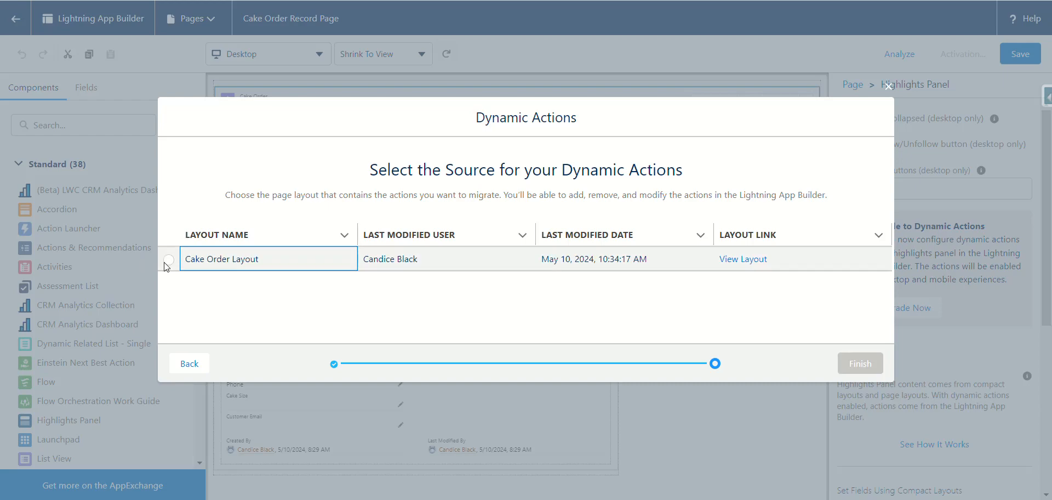
pyautogui.click(168, 259)
pyautogui.click(852, 366)
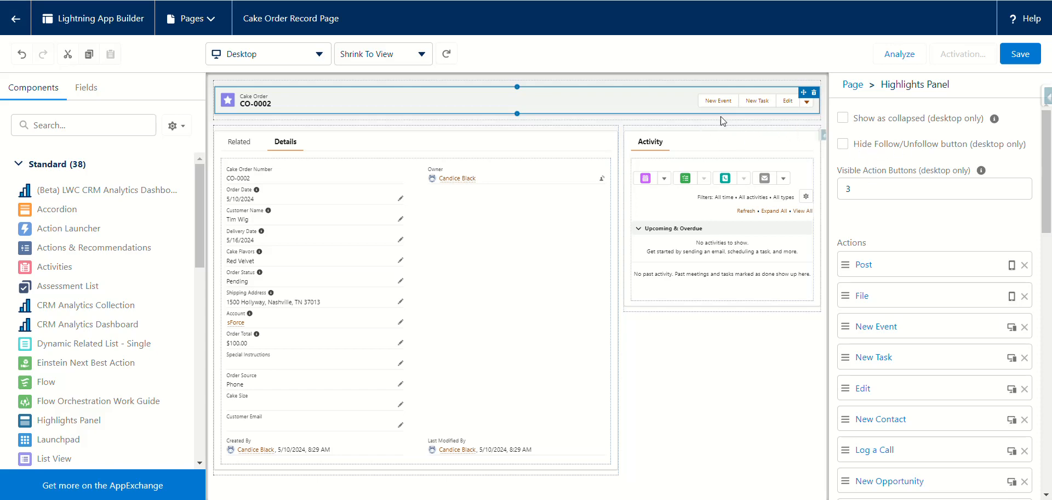
# Step: Remove Sharing Hierarchy, Sharing, Printable View, Change Record Type, Change Owner, Question, Poll, Link and New Lead actions
pyautogui.click(867, 189)
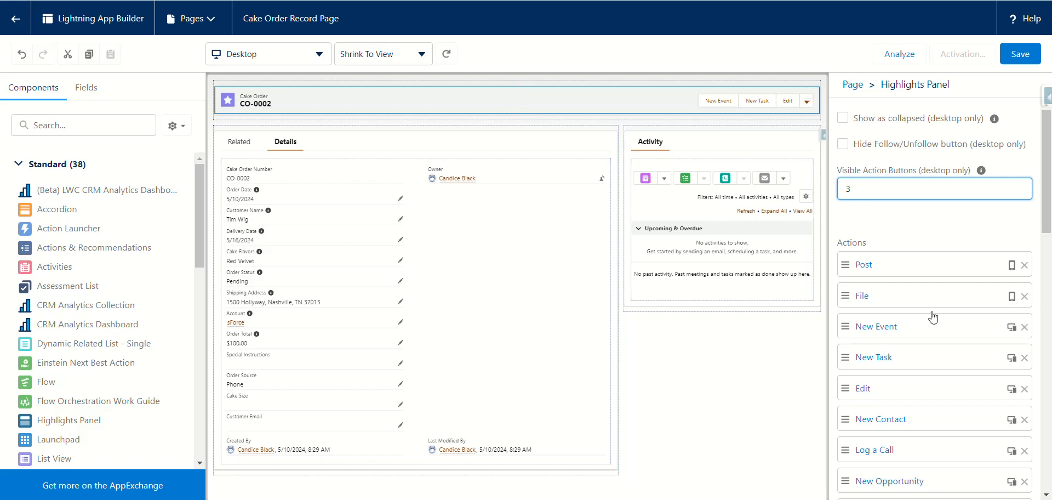
pyautogui.scroll(-10, 932, 312)
pyautogui.scroll(10, 921, 318)
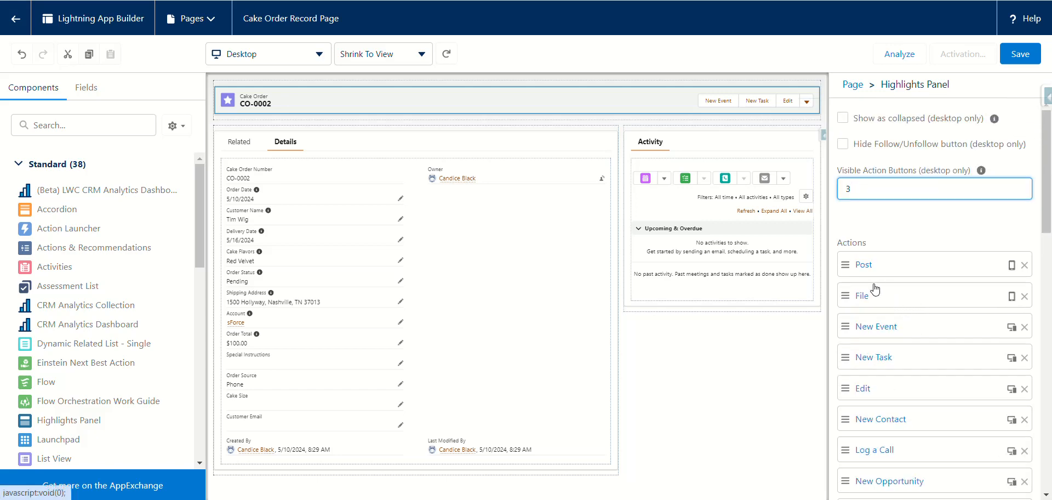
pyautogui.scroll(-10, 909, 252)
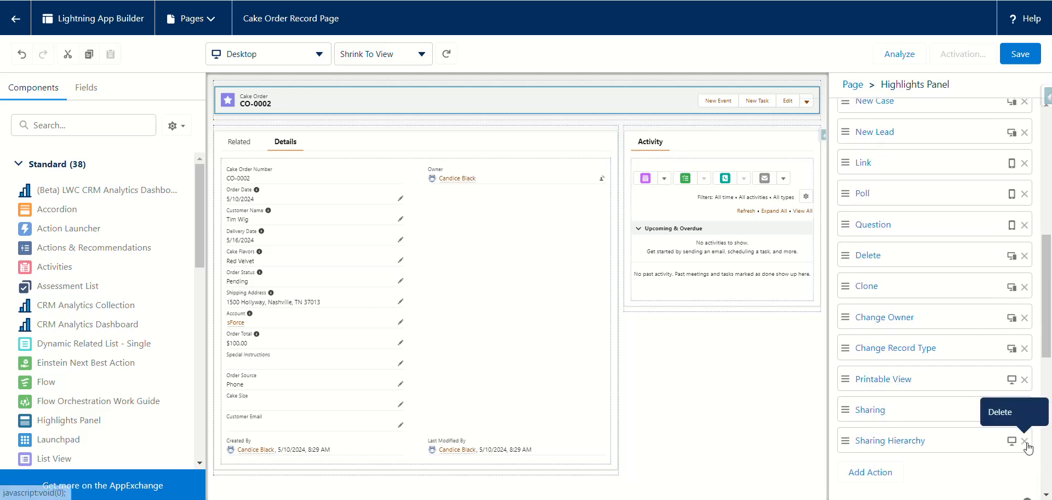
pyautogui.click(1026, 441)
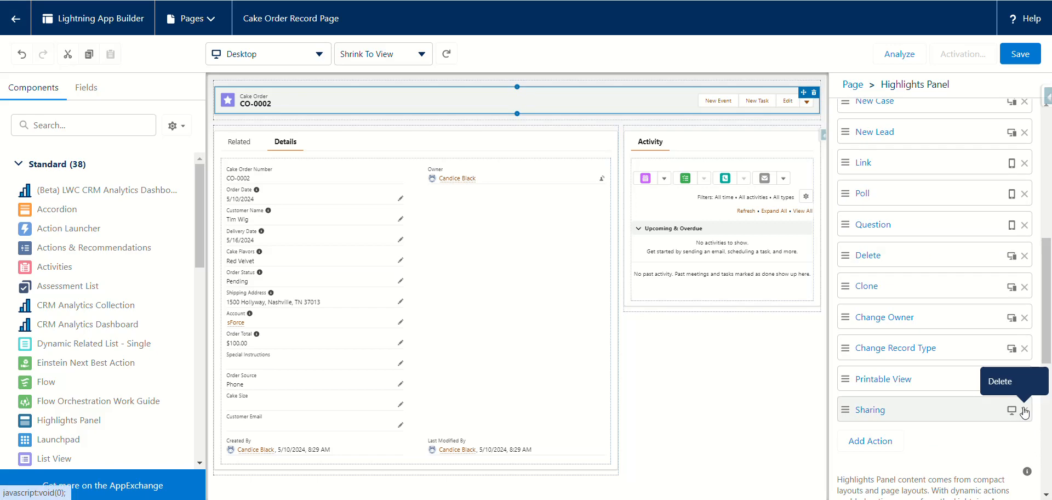
pyautogui.click(1024, 411)
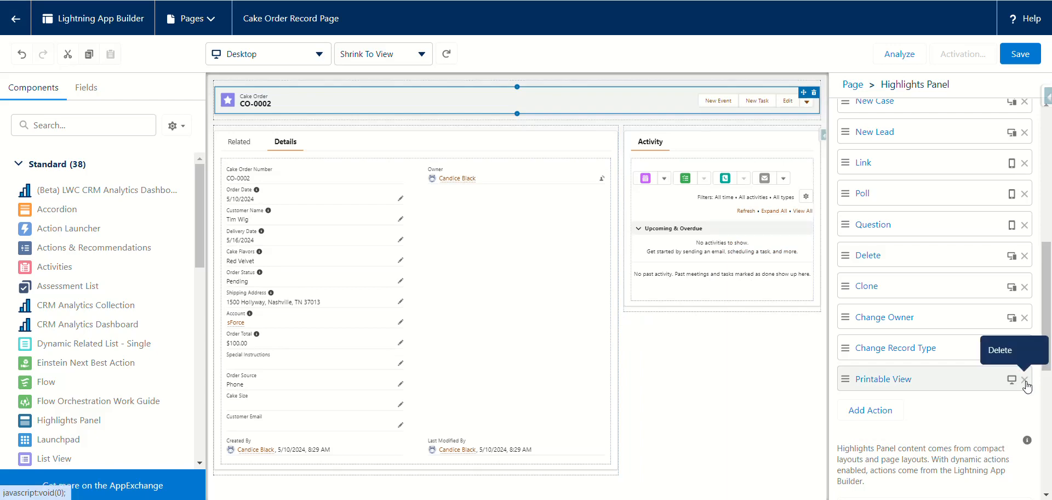
pyautogui.click(1024, 380)
pyautogui.click(1023, 351)
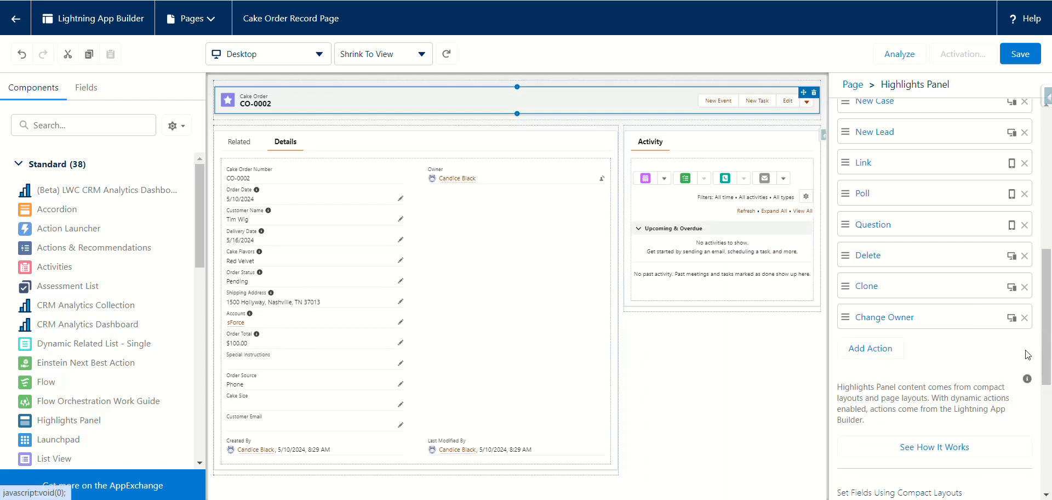
pyautogui.click(1024, 320)
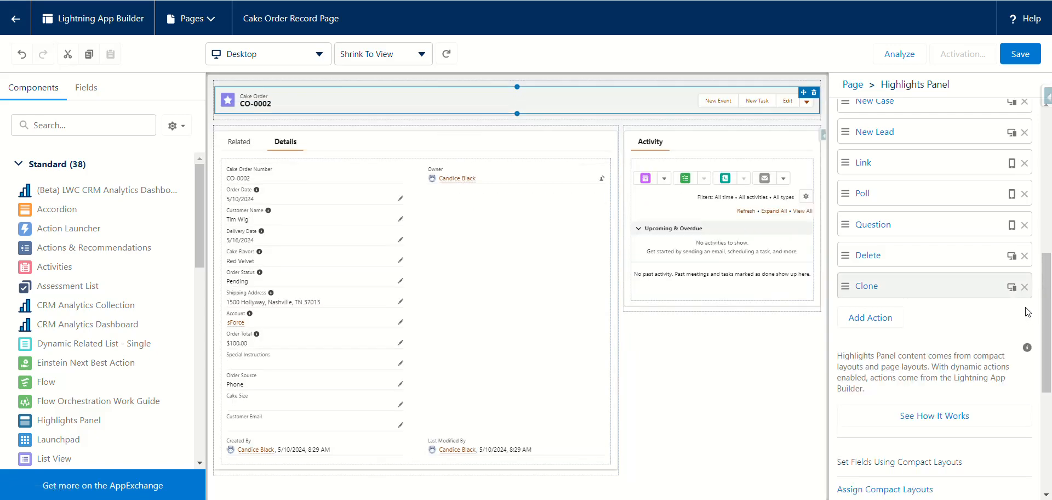
pyautogui.click(1024, 224)
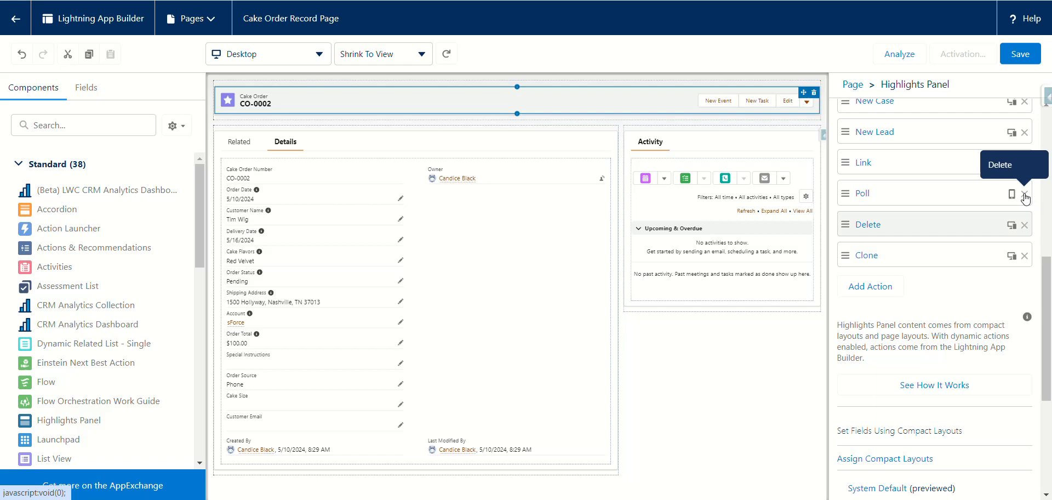
pyautogui.click(1024, 194)
pyautogui.click(1024, 163)
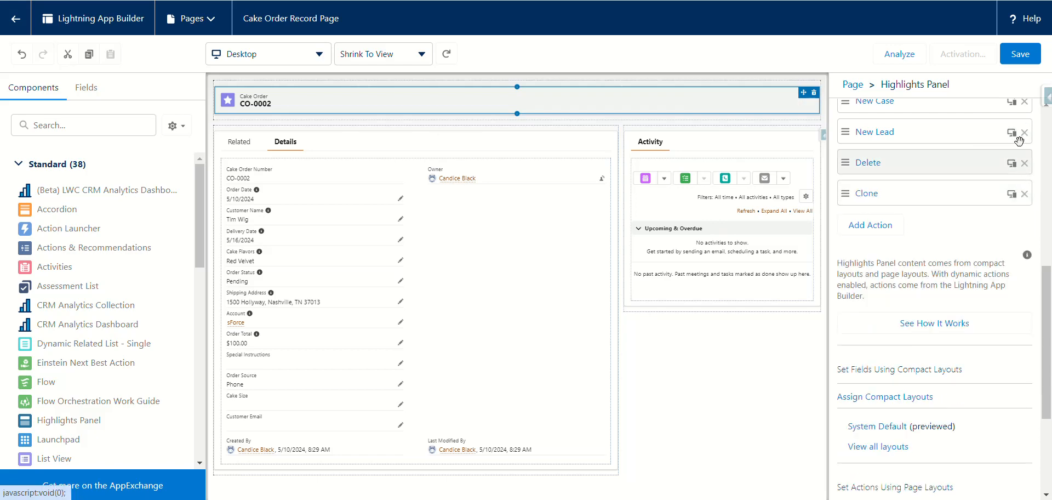
pyautogui.click(1025, 132)
# Step: Remove New Case, New Opportunity, Log a Call, New Contact, Edit, New Task, New Event, Post and File, keeping Delete and Clone
pyautogui.moveTo(1045, 289); pyautogui.dragTo(1046, 215)
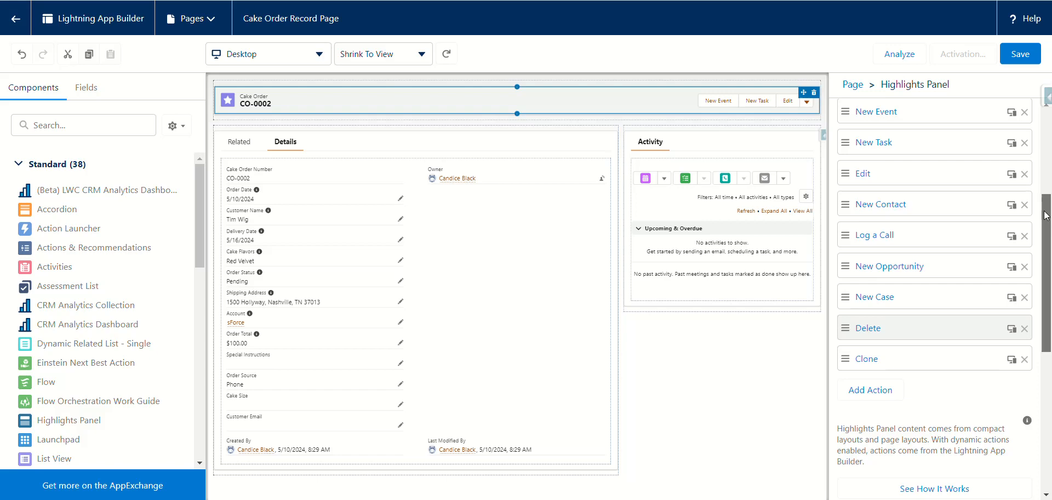
pyautogui.click(1024, 297)
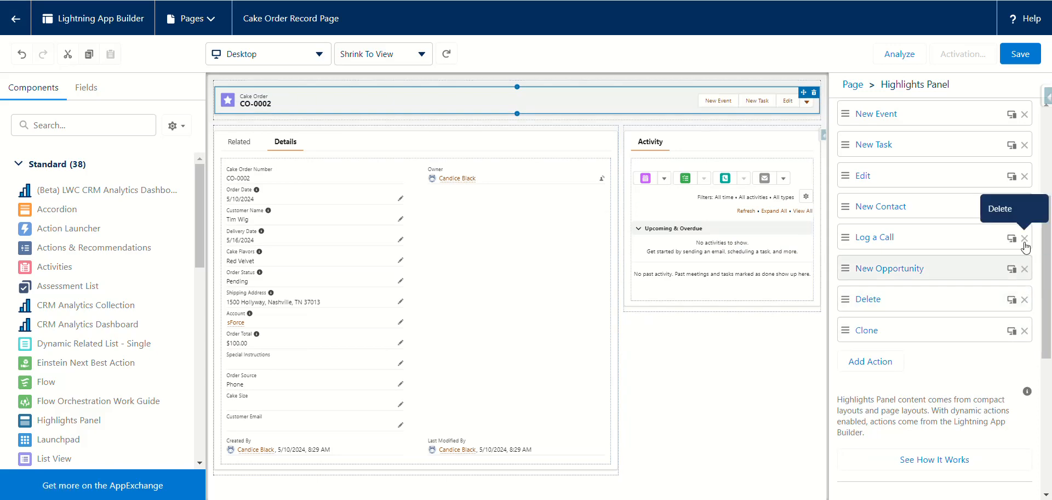
pyautogui.click(1023, 269)
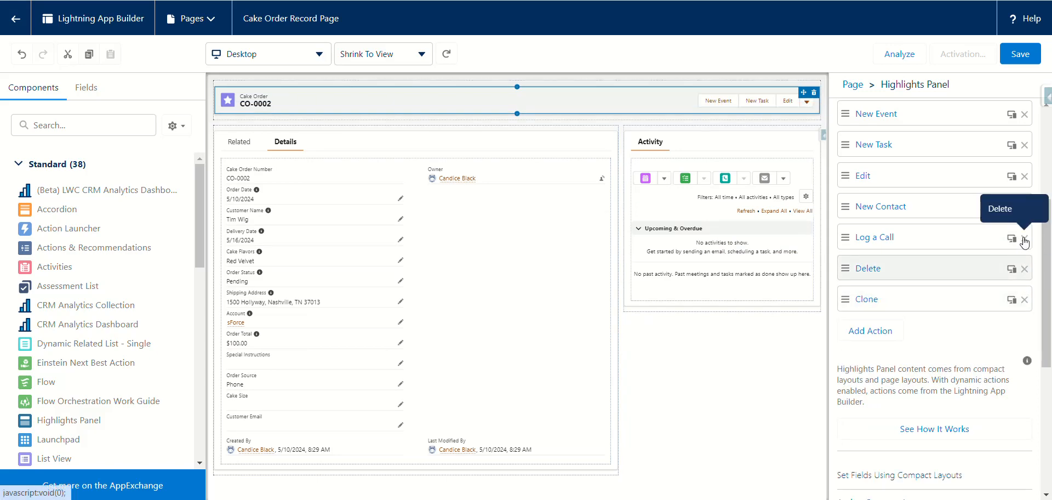
pyautogui.click(1023, 237)
pyautogui.click(1024, 206)
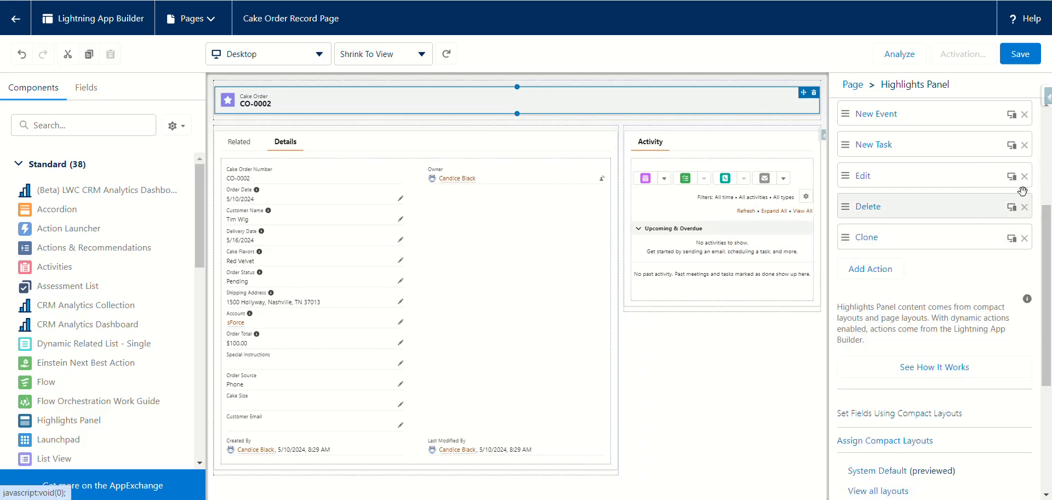
pyautogui.click(1024, 176)
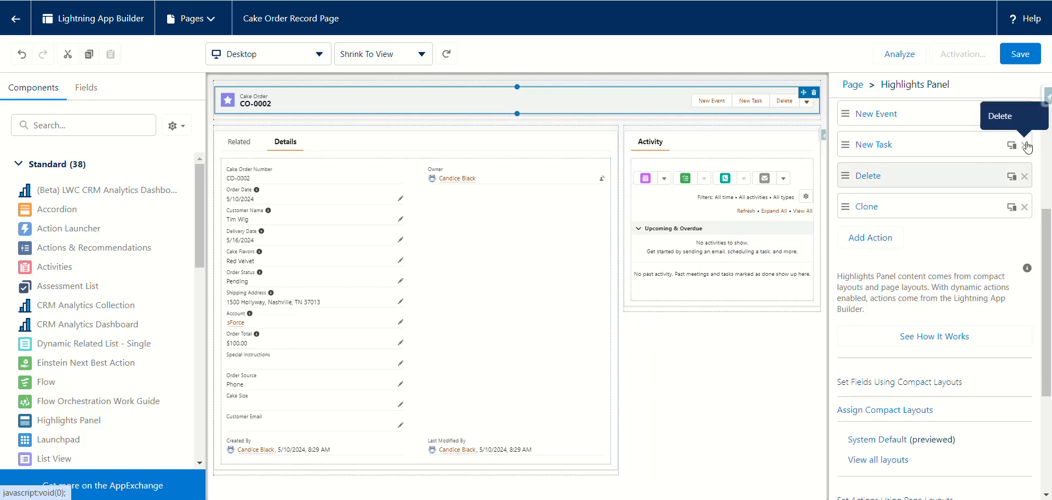
pyautogui.click(1024, 145)
pyautogui.click(1022, 115)
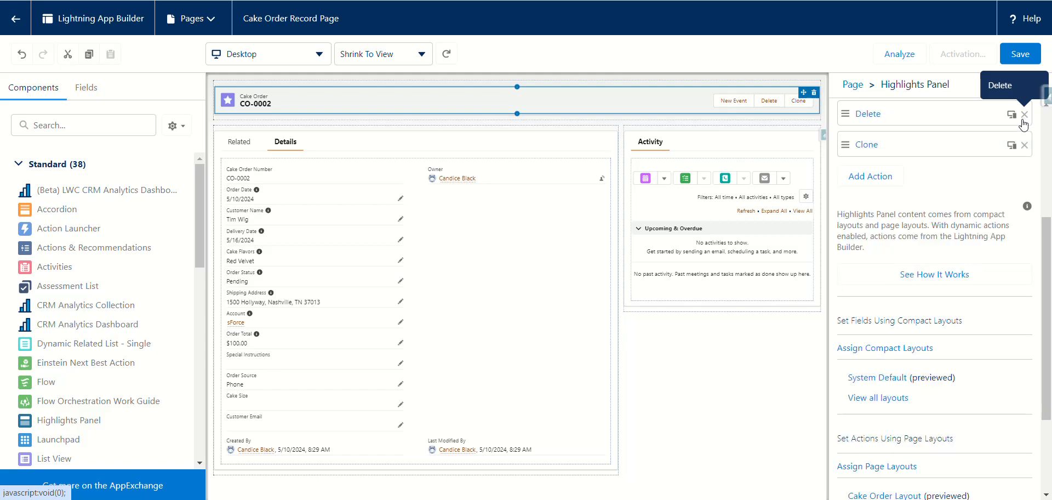
pyautogui.scroll(3, 904, 154)
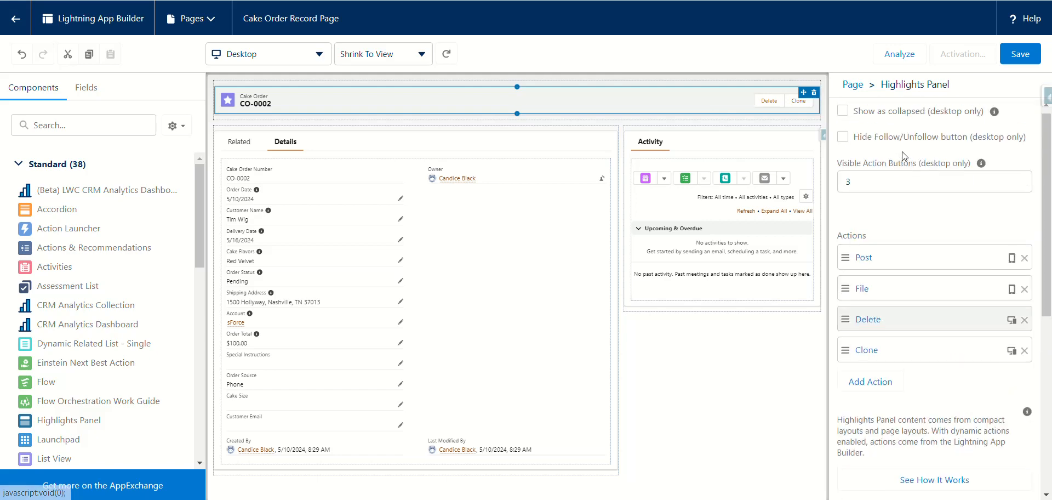
pyautogui.click(1024, 258)
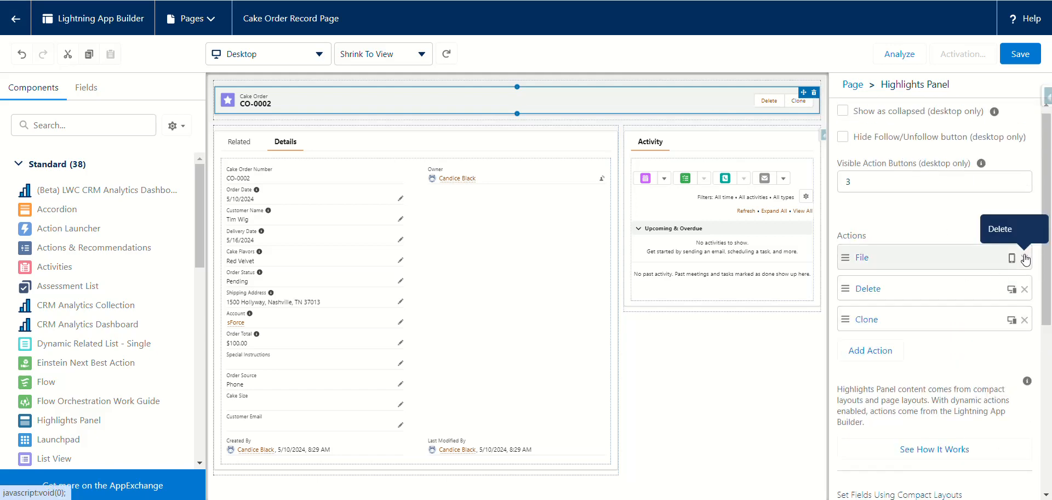
pyautogui.click(1024, 258)
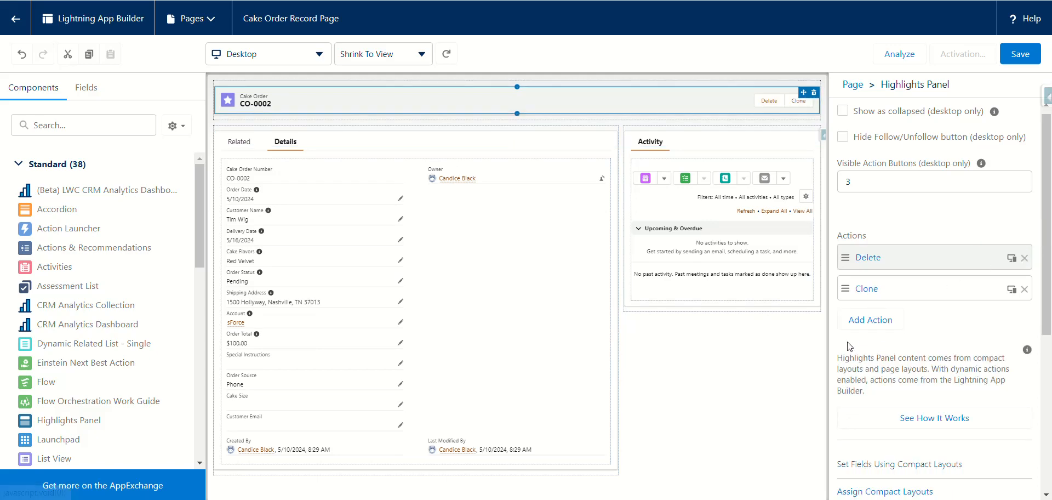
pyautogui.click(856, 318)
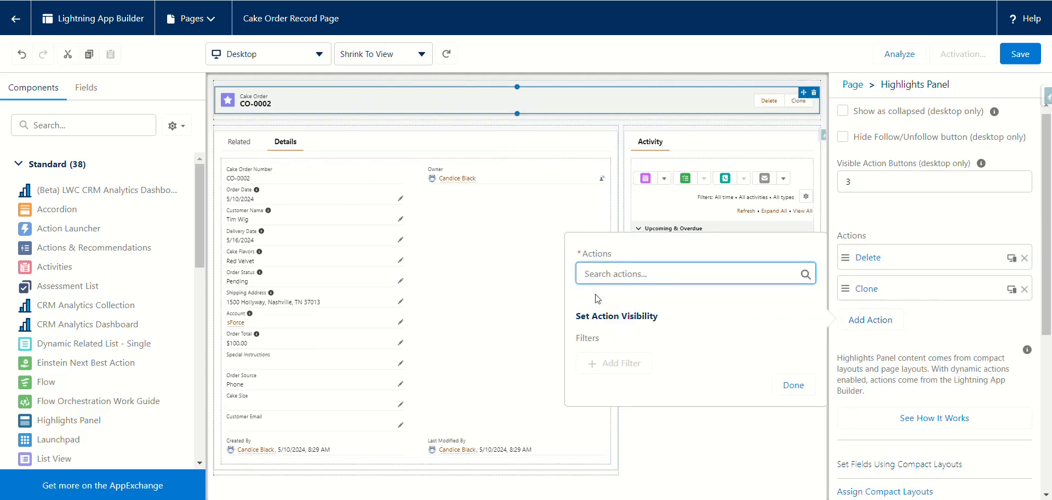
# Step: Pick Edit from the Add Action search, confirm it, and deselect the Highlights Panel
pyautogui.click(616, 281)
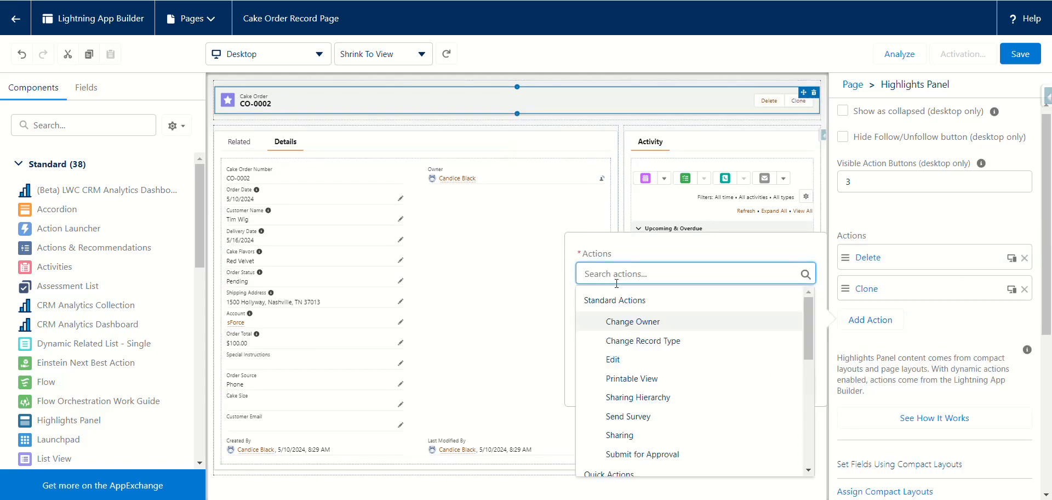
pyautogui.click(612, 360)
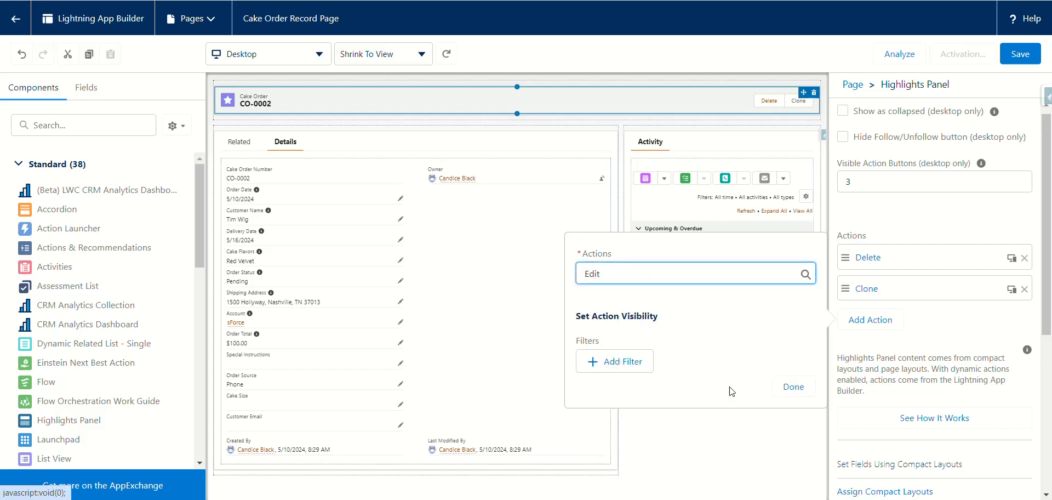
pyautogui.click(791, 388)
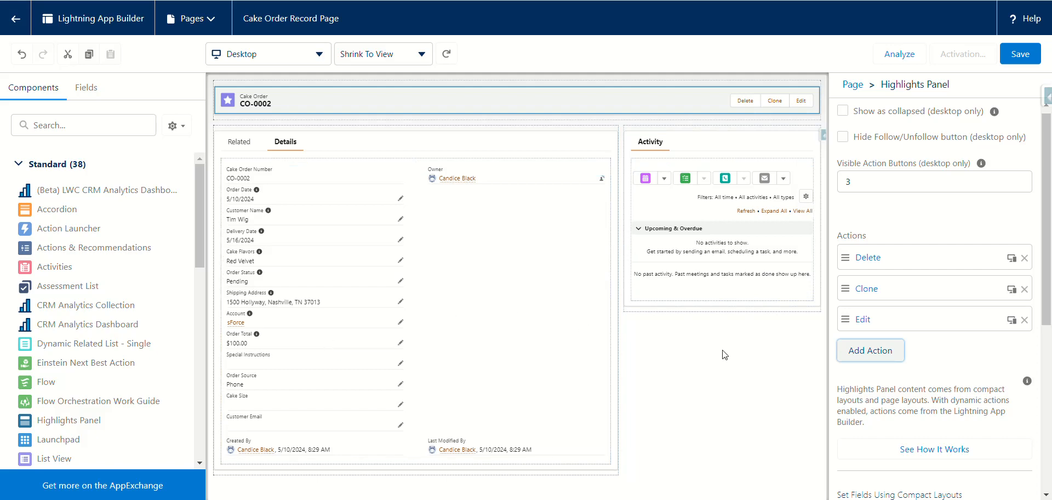
pyautogui.click(686, 368)
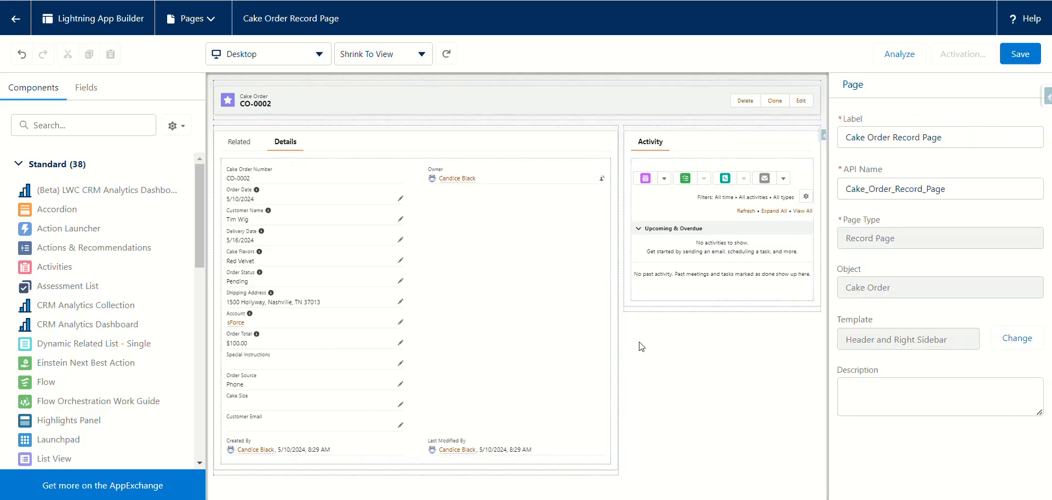
# Step: Delete the Related tab from the Tabs component, then select the Record Detail component
pyautogui.click(464, 270)
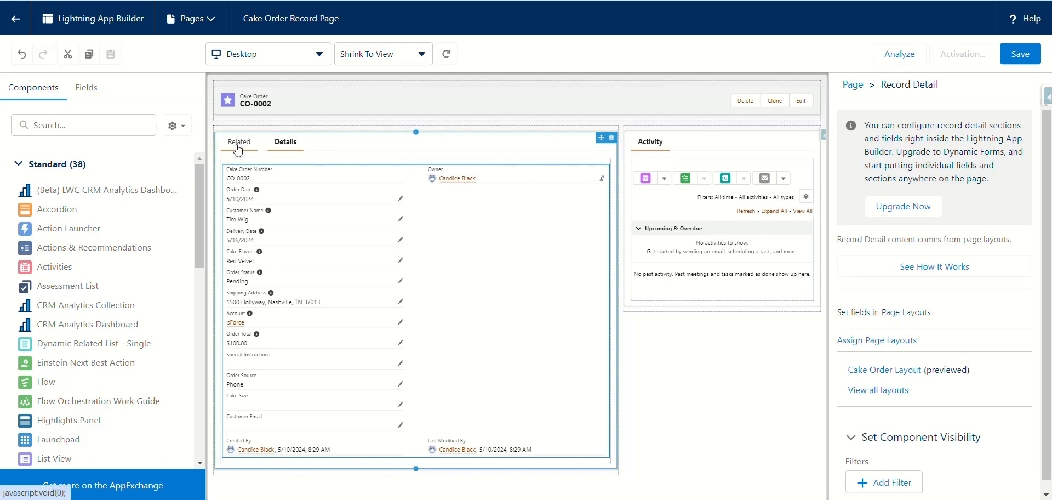
pyautogui.click(283, 145)
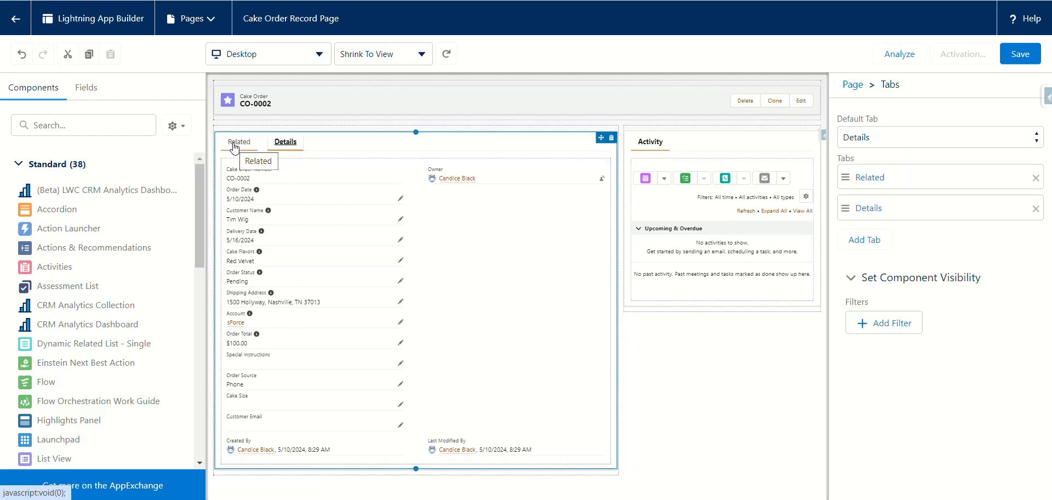
pyautogui.click(1035, 178)
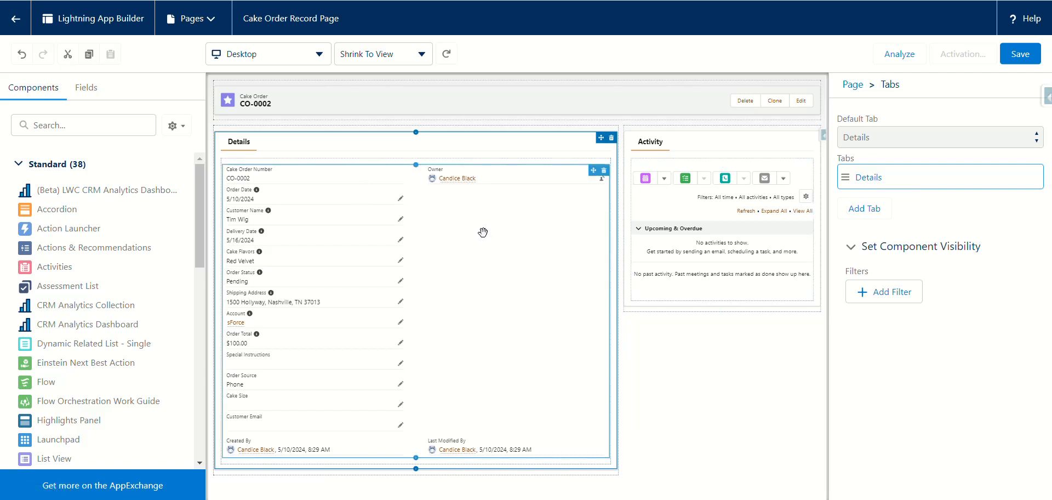
pyautogui.click(235, 147)
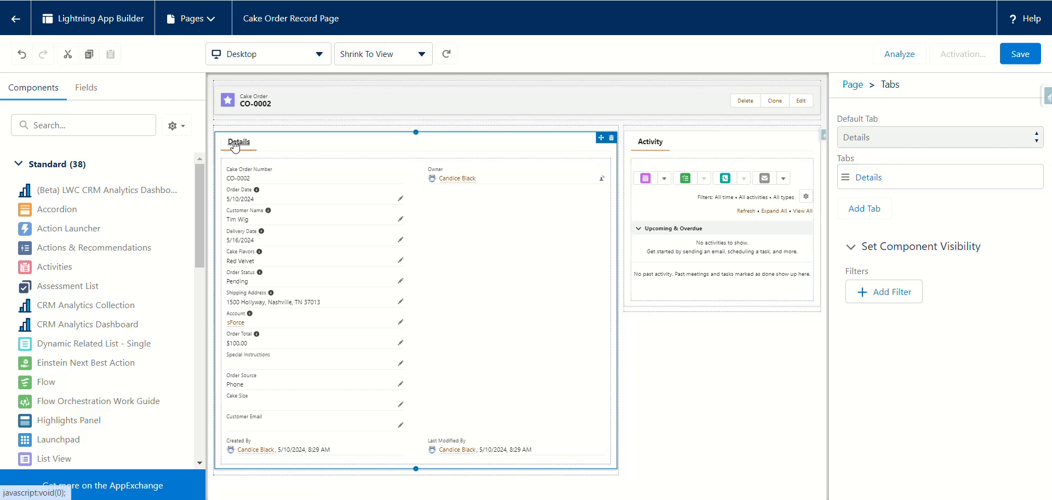
pyautogui.click(470, 227)
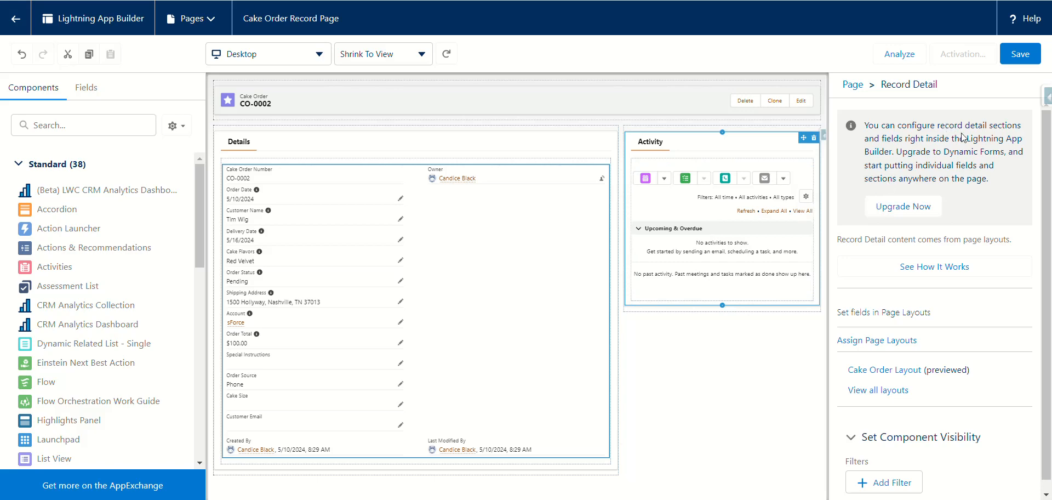
# Step: Upgrade Record Detail to Dynamic Forms migrated from the Cake Order Layout
pyautogui.click(897, 208)
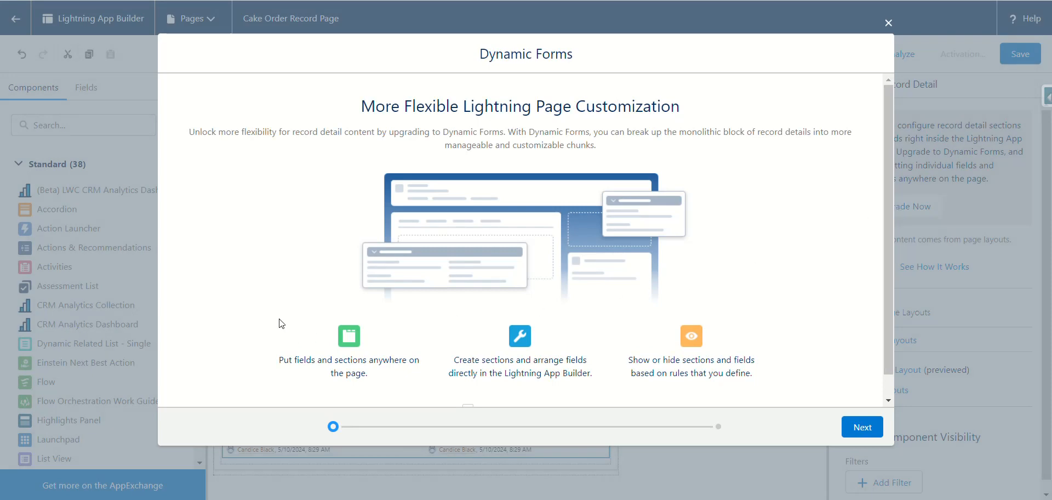
pyautogui.scroll(-1, 281, 327)
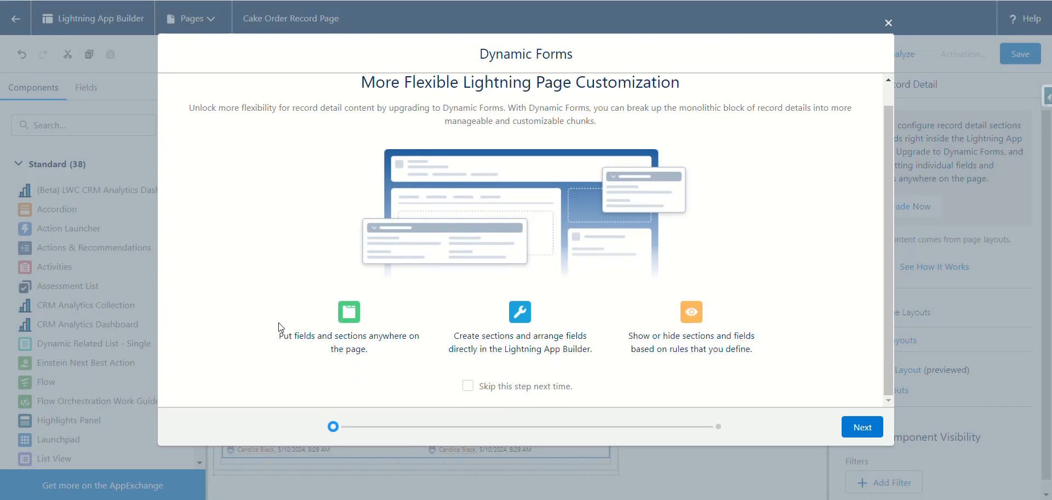
pyautogui.click(863, 423)
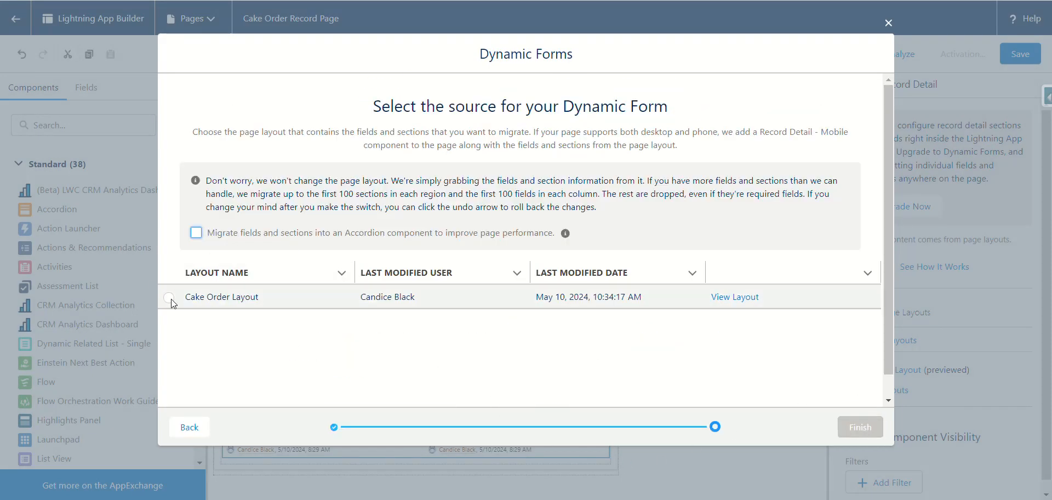
pyautogui.click(169, 297)
pyautogui.click(855, 429)
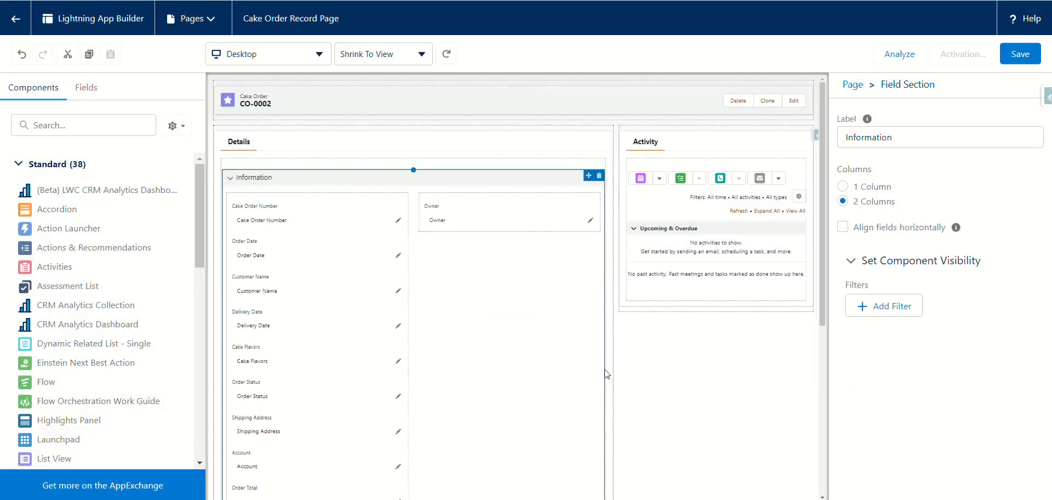
pyautogui.scroll(-5, 289, 293)
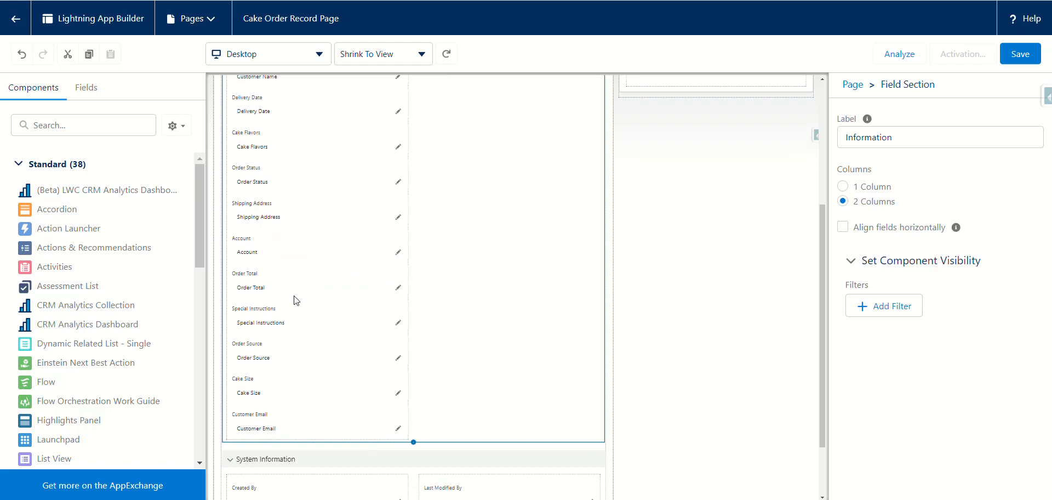
pyautogui.scroll(5, 298, 306)
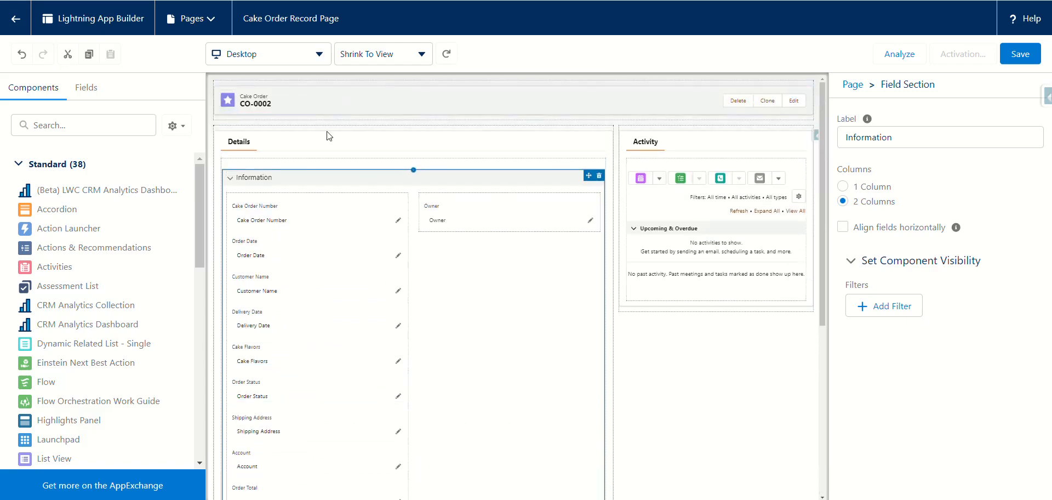
# Step: Drag a Field Section above Information and label it 'Customer Details'
pyautogui.click(85, 90)
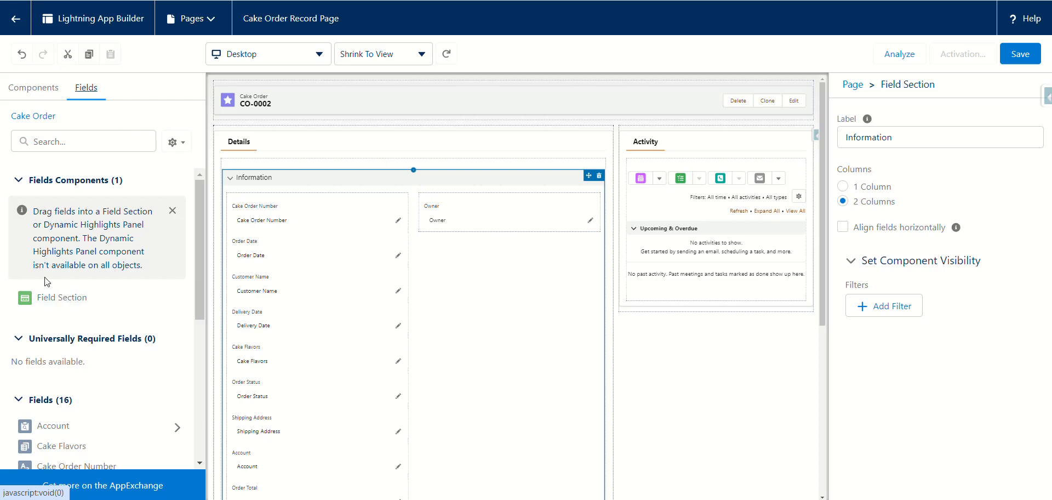
pyautogui.moveTo(33, 499)
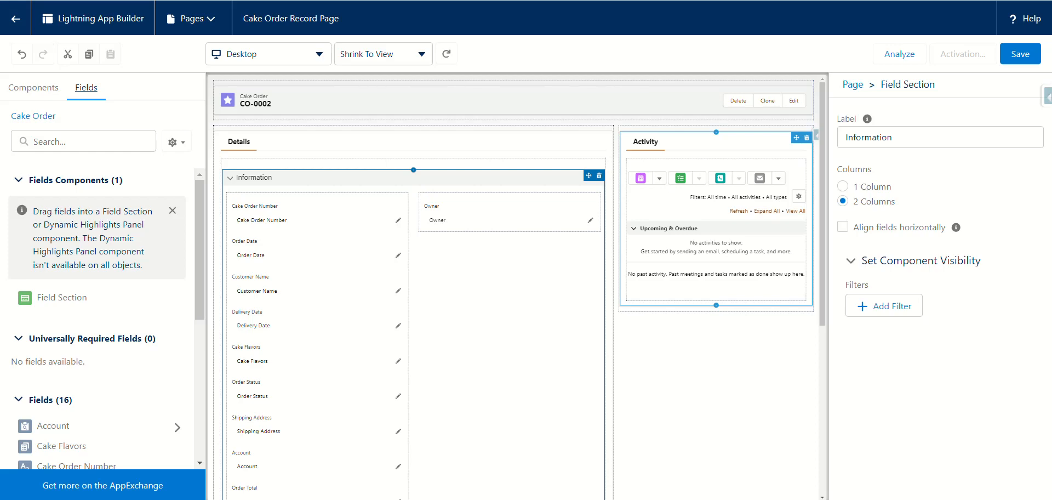
pyautogui.moveTo(77, 298); pyautogui.dragTo(236, 162)
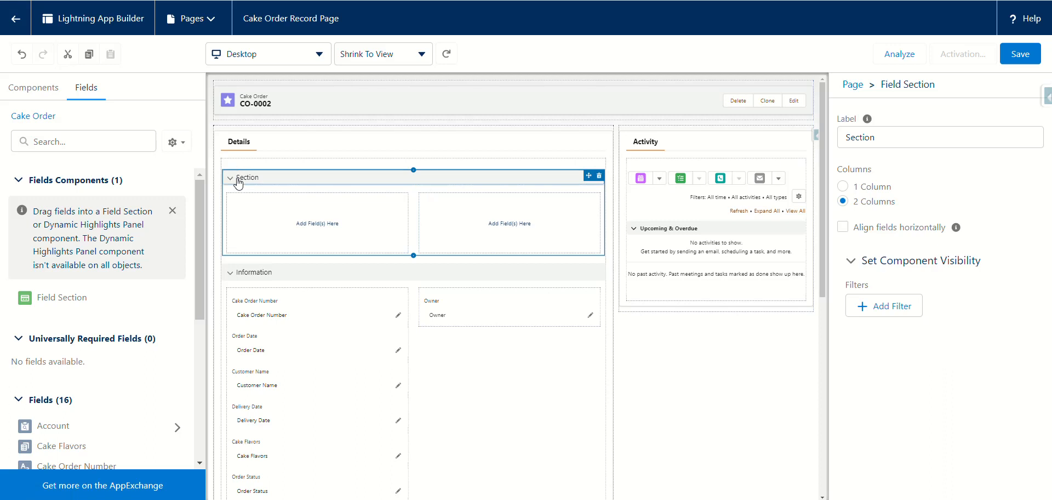
pyautogui.click(882, 142)
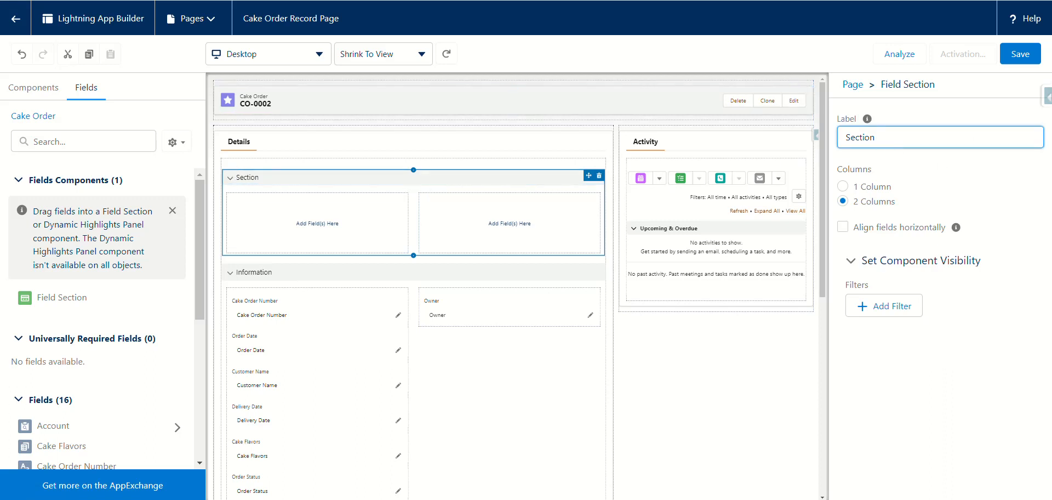
pyautogui.press('BackSpace')
pyautogui.press('BackSpace')
pyautogui.press('BackSpace')
pyautogui.press('BackSpace')
pyautogui.press('BackSpace')
pyautogui.press('BackSpace')
pyautogui.write('C')
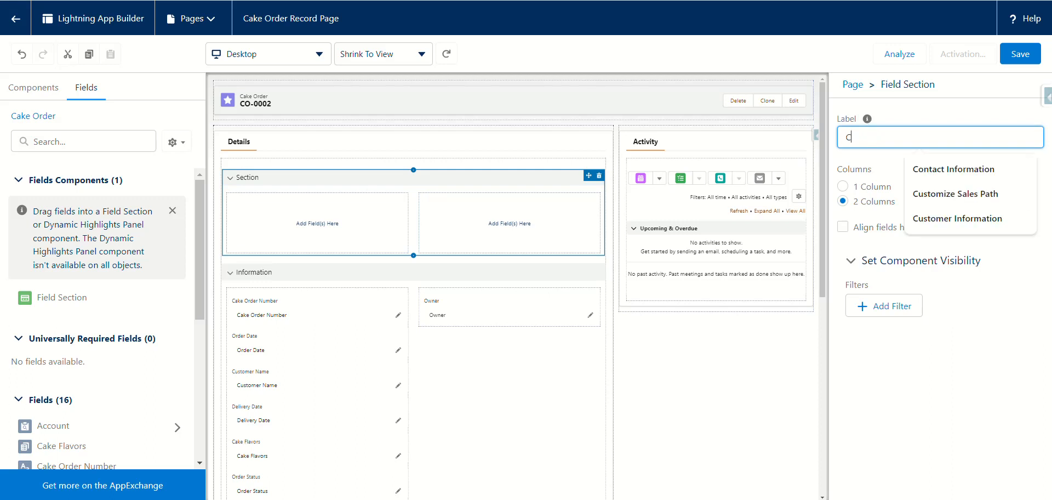
pyautogui.write('ustomer')
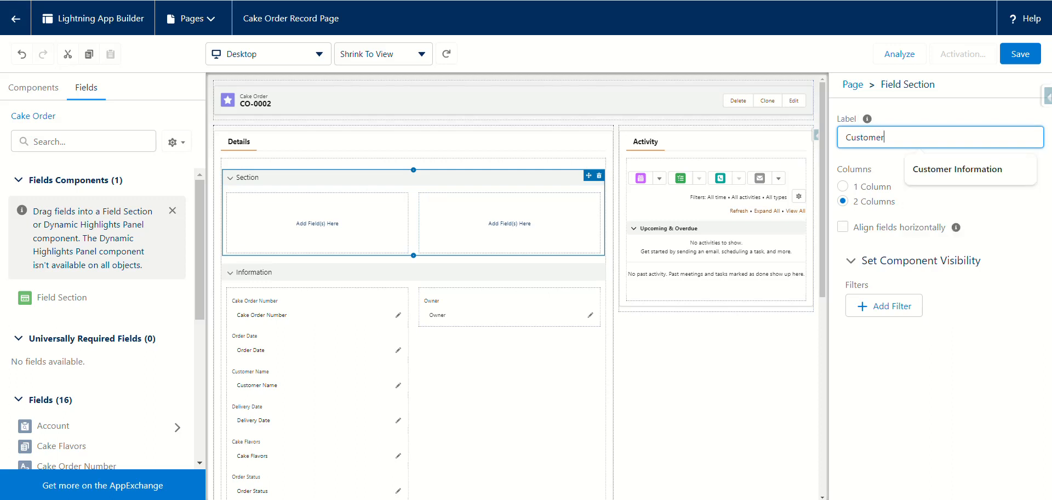
pyautogui.write(' Details')
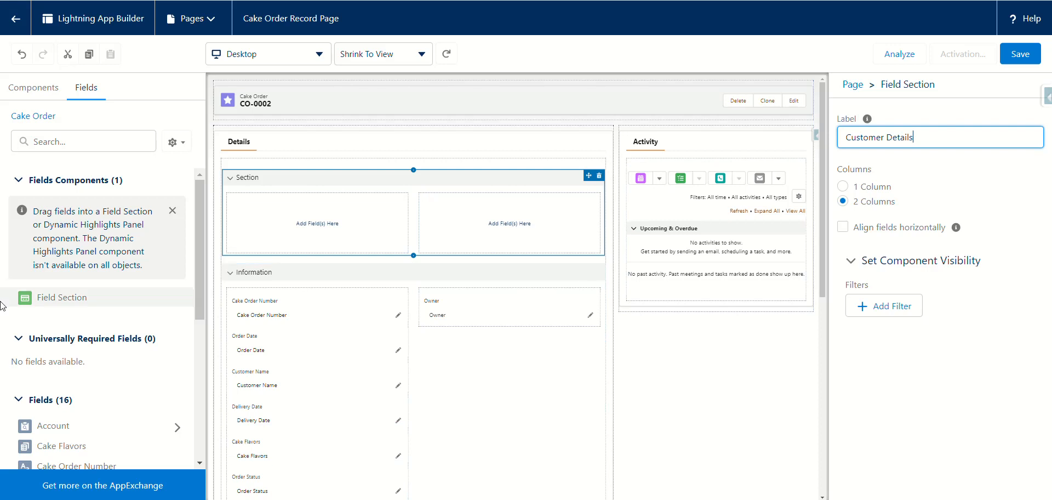
pyautogui.moveTo(46, 303)
pyautogui.mouseDown()
pyautogui.moveTo(87, 287)
pyautogui.moveTo(207, 147)
pyautogui.moveTo(226, 164)
pyautogui.moveTo(229, 132)
pyautogui.moveTo(134, 201)
pyautogui.moveTo(32, 301)
pyautogui.mouseUp()
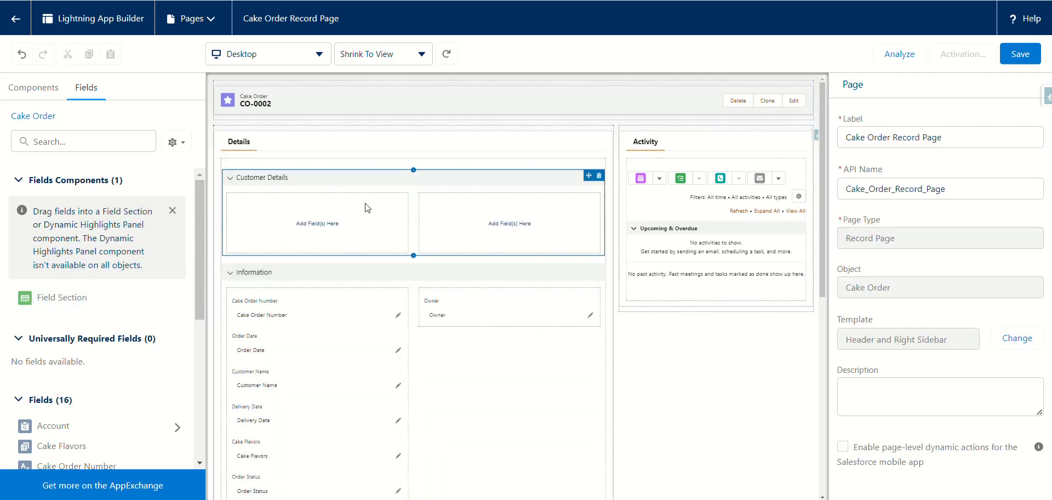
# Step: Add a top field section labelled 'Order Information', then drop another new section above it
pyautogui.moveTo(40, 300); pyautogui.dragTo(243, 159)
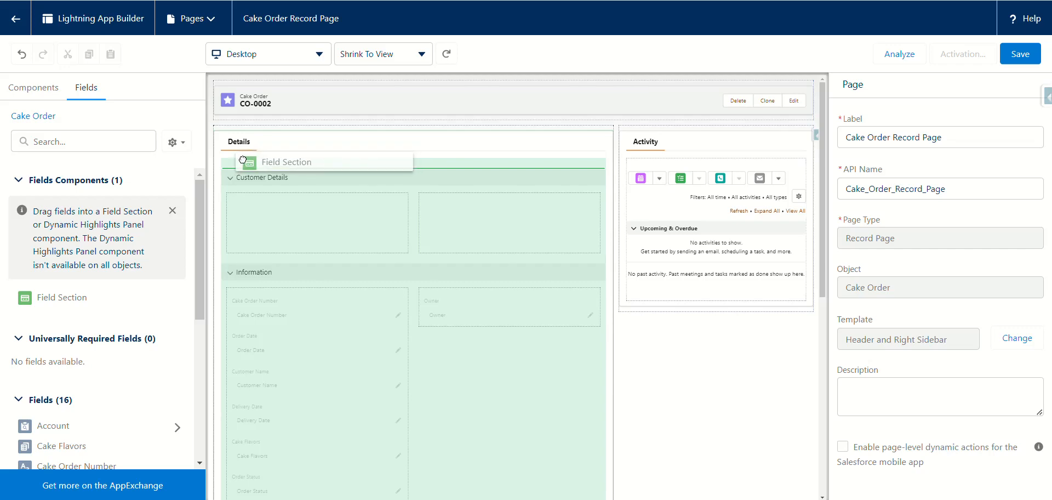
pyautogui.moveTo(242, 159); pyautogui.dragTo(242, 159)
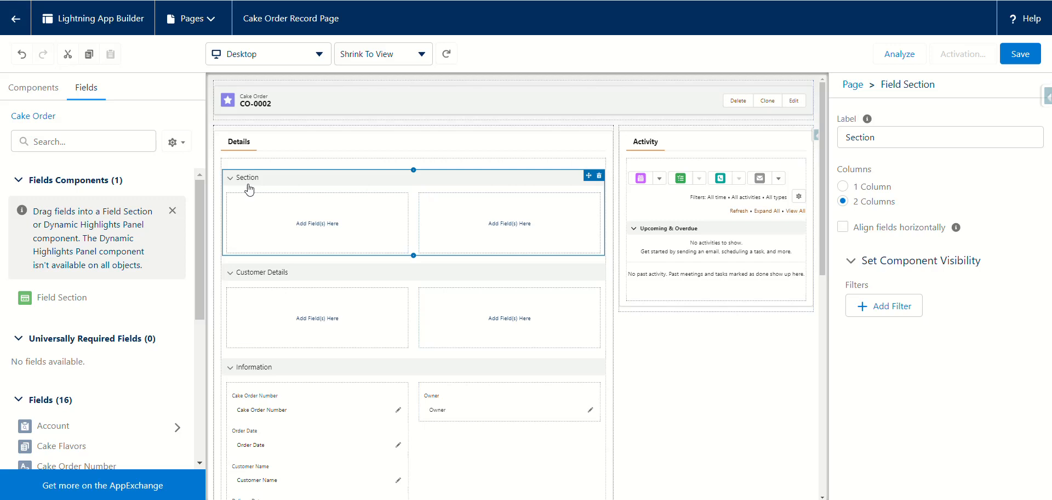
pyautogui.click(888, 144)
pyautogui.hotkey('ctrl', 'a')
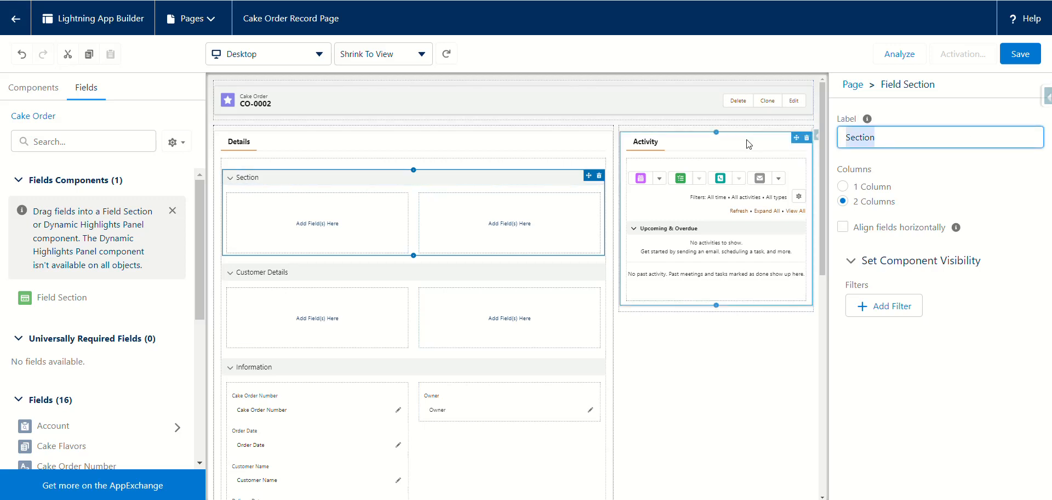
pyautogui.write('Order Information')
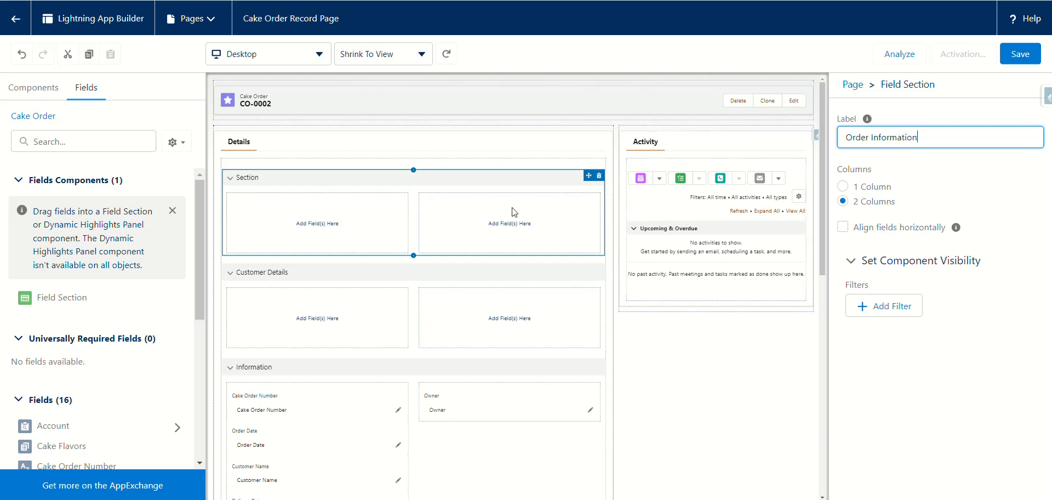
pyautogui.click(925, 372)
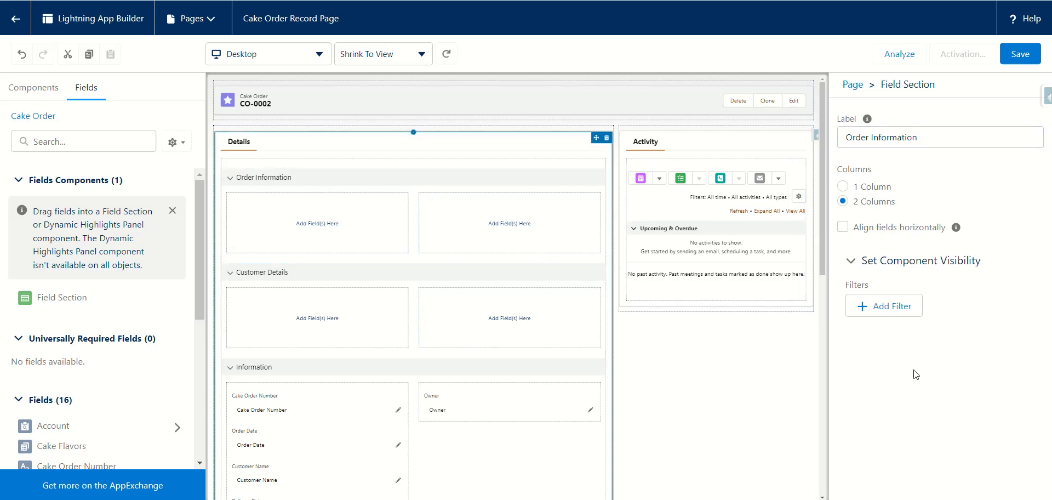
pyautogui.moveTo(66, 298); pyautogui.dragTo(239, 171)
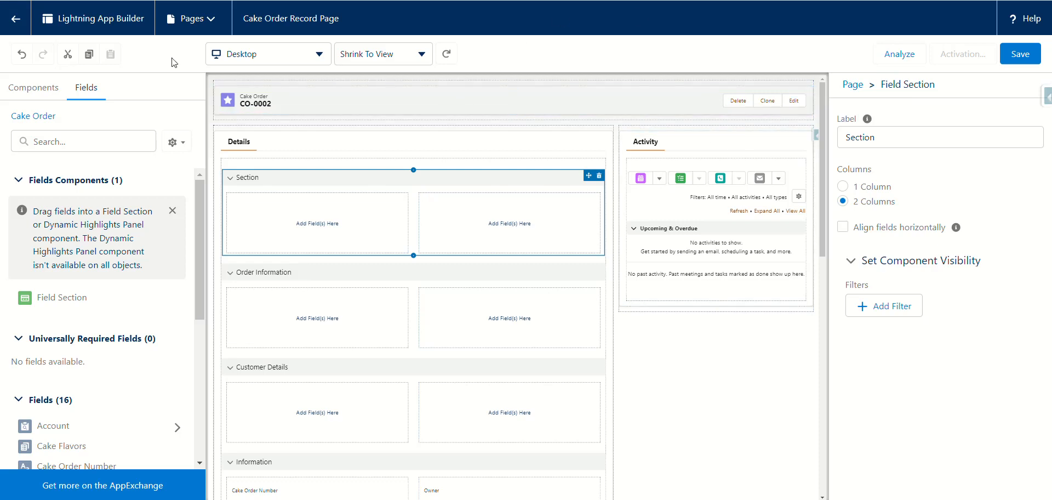
# Step: Rename the newest field section's label from Section to Cake Details
pyautogui.click(864, 127)
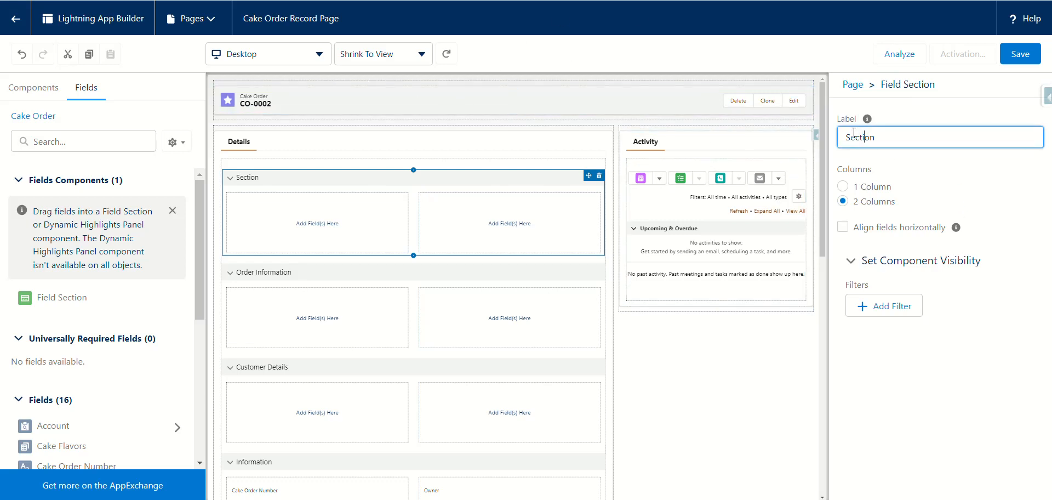
pyautogui.moveTo(892, 144); pyautogui.dragTo(751, 151)
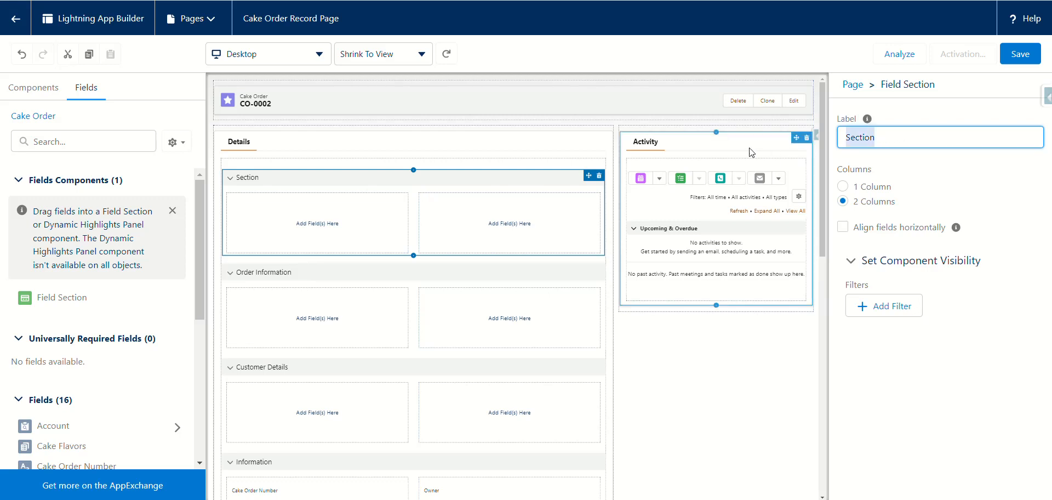
pyautogui.press('BackSpace')
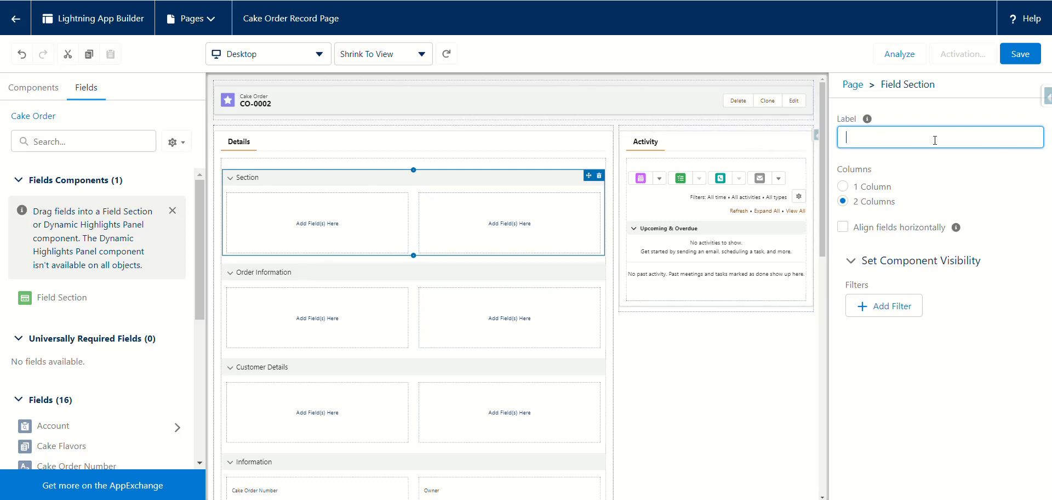
pyautogui.write('Cake Details')
pyautogui.click(934, 378)
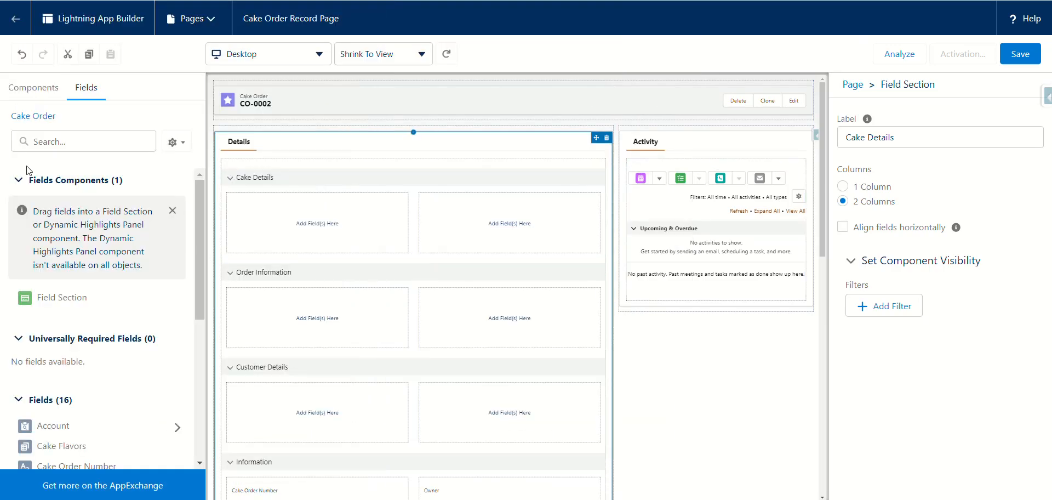
# Step: Add a new field section above the Details tab and label it Delivery Details
pyautogui.moveTo(65, 300); pyautogui.dragTo(228, 141)
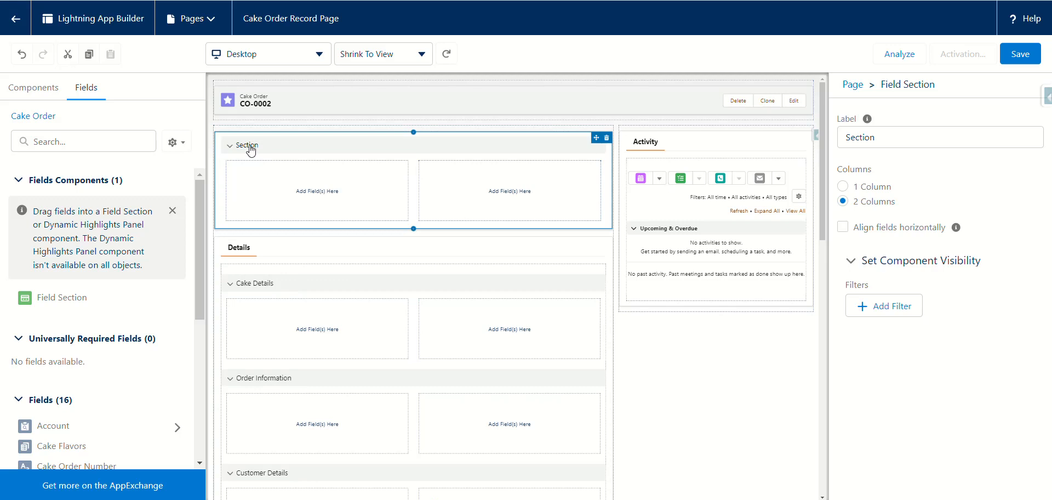
pyautogui.click(875, 138)
pyautogui.hotkey('ctrl', 'a')
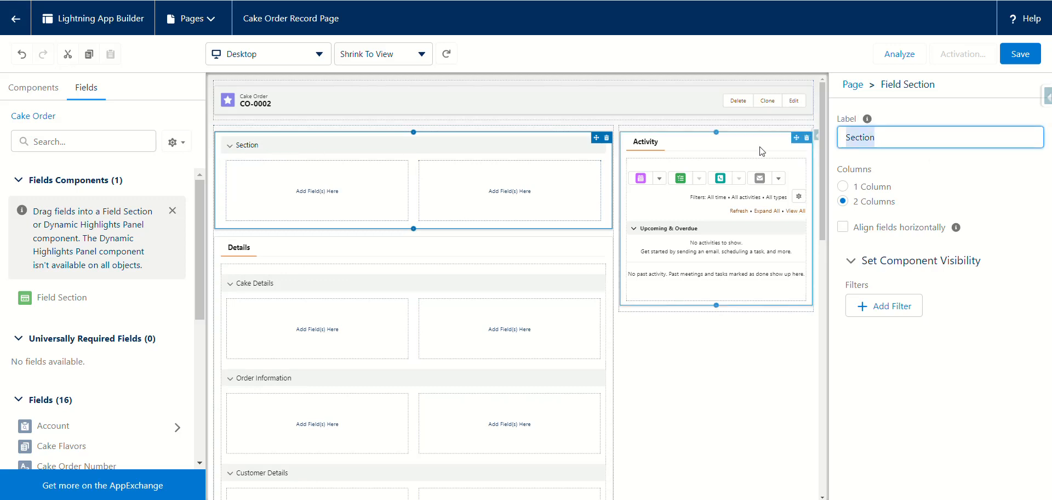
pyautogui.press('BackSpace')
pyautogui.write('Delivery Detail')
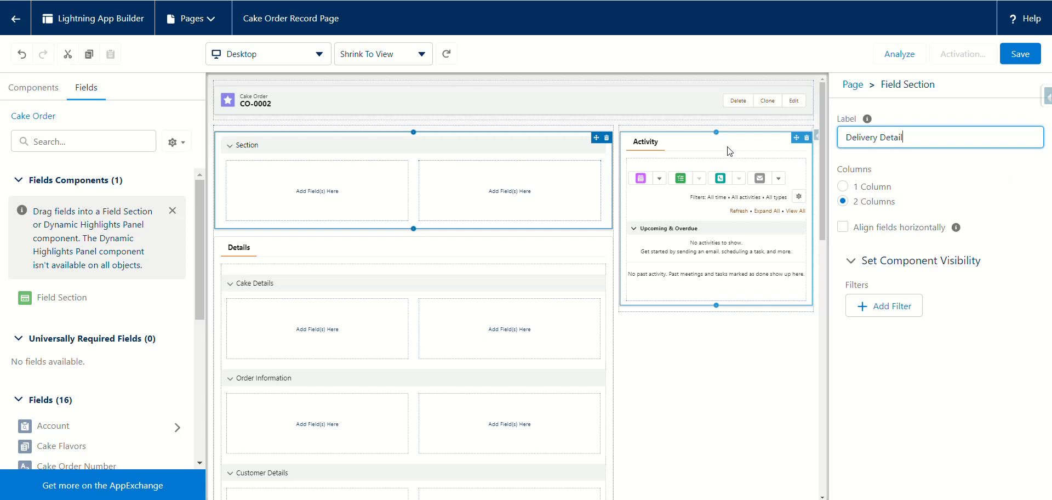
pyautogui.write('s')
pyautogui.click(917, 372)
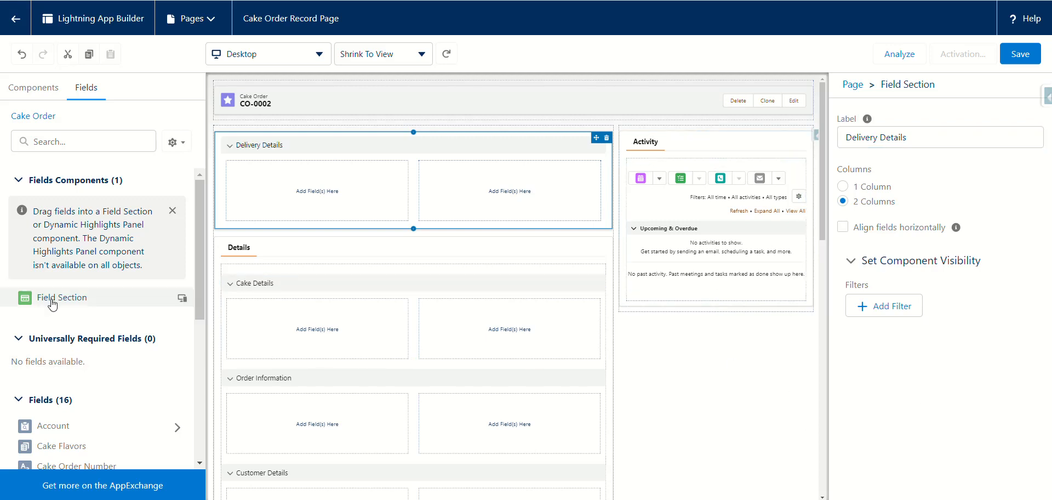
# Step: Add another field section at the top of the canvas, labelled System Information
pyautogui.moveTo(53, 307); pyautogui.dragTo(225, 134)
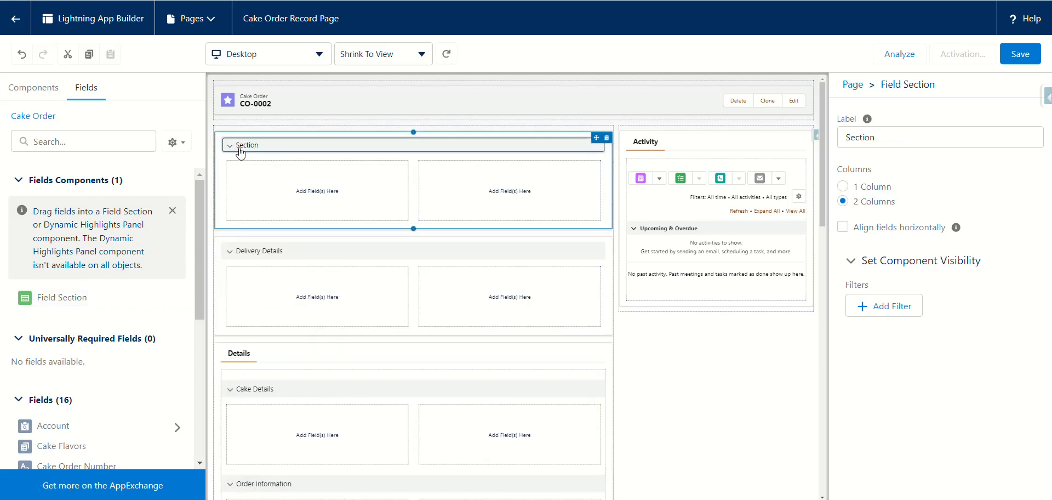
pyautogui.click(879, 137)
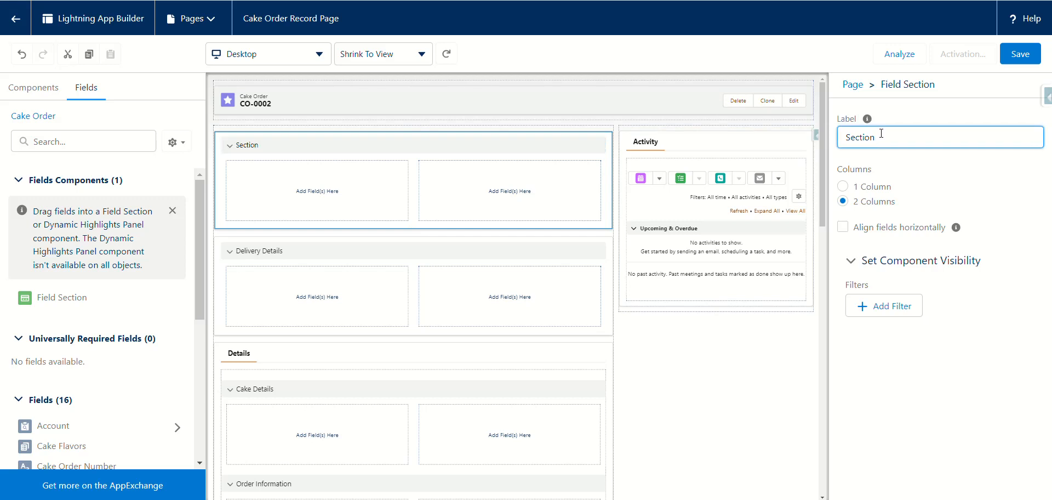
pyautogui.doubleClick(880, 136)
pyautogui.write('Syst')
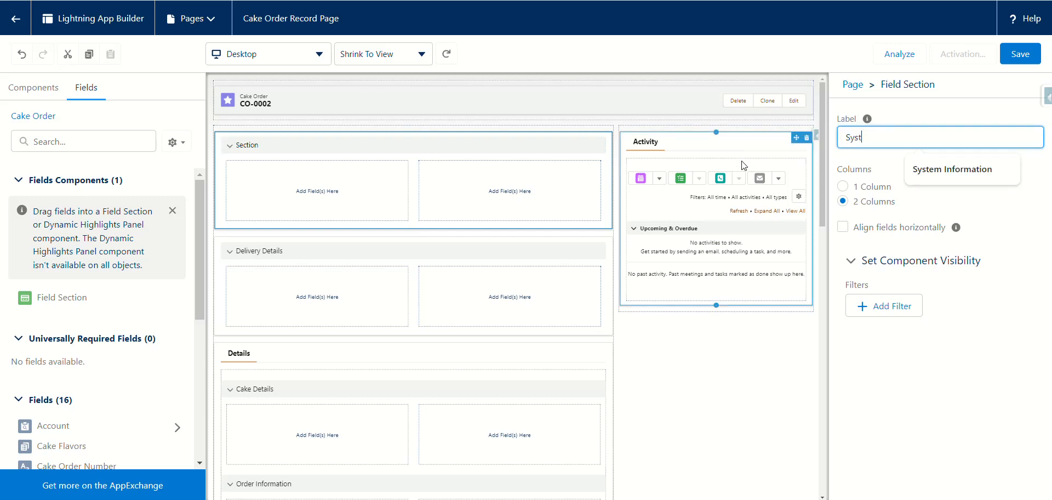
pyautogui.click(931, 169)
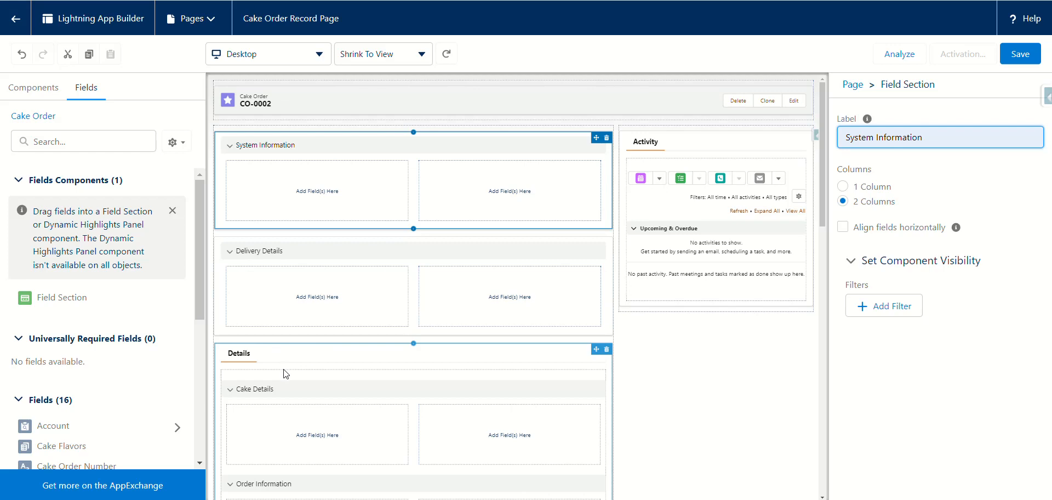
pyautogui.scroll(-5, 290, 369)
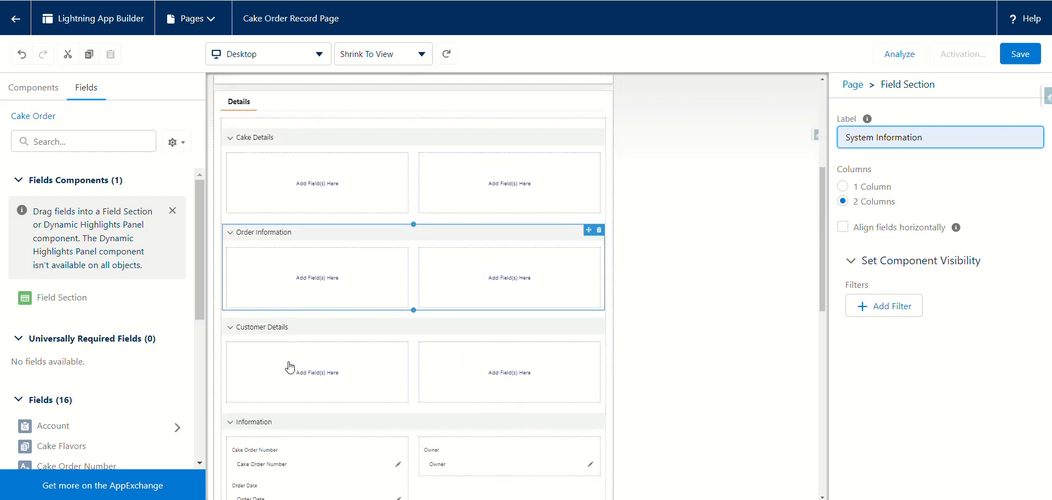
pyautogui.scroll(5, 289, 366)
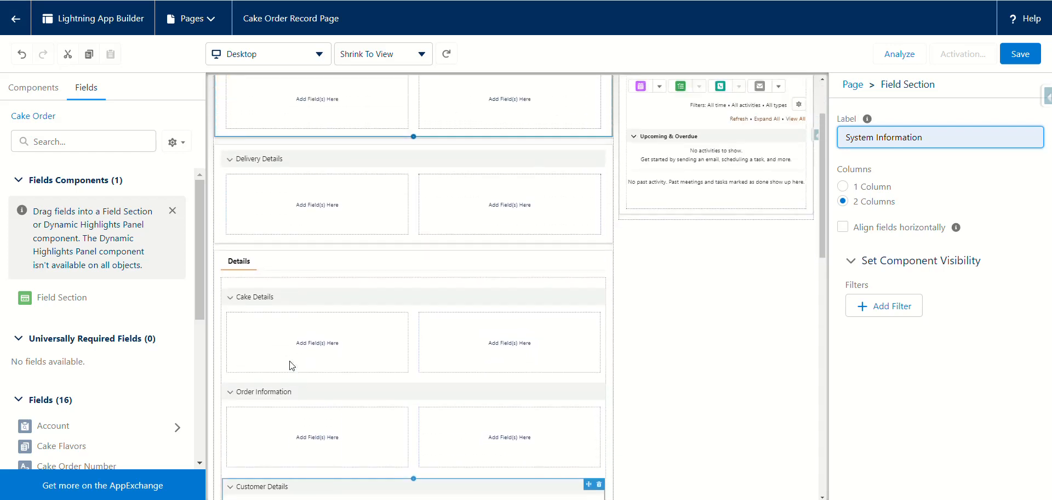
pyautogui.scroll(-1, 292, 366)
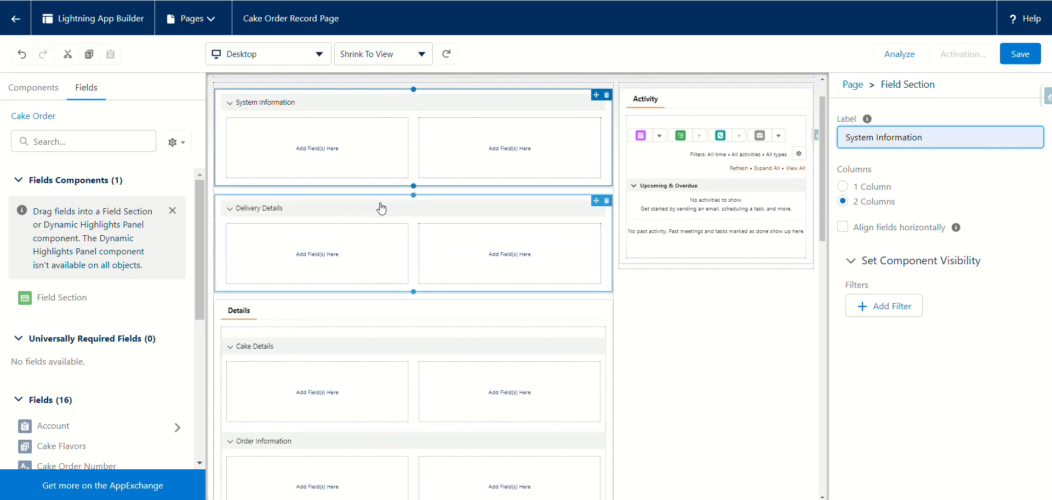
pyautogui.scroll(-4, 355, 262)
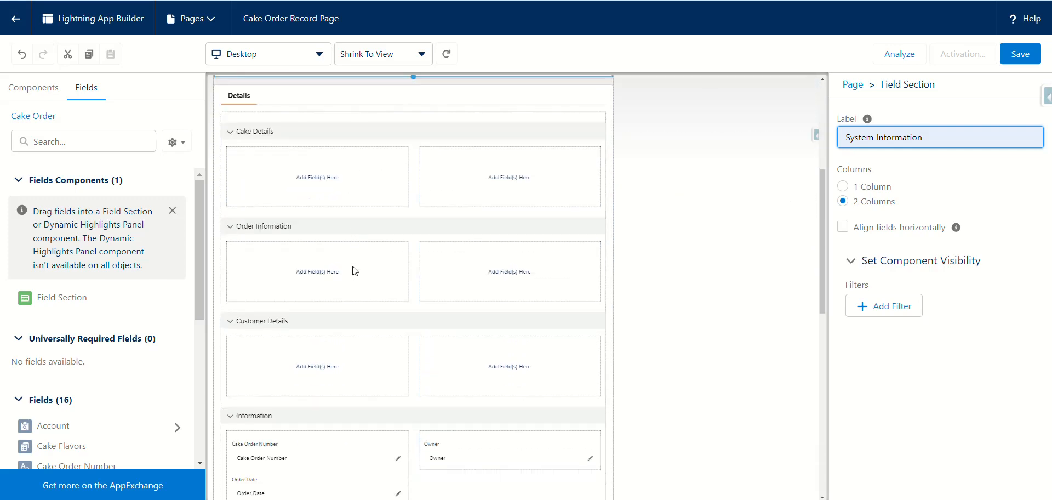
pyautogui.scroll(5, 355, 271)
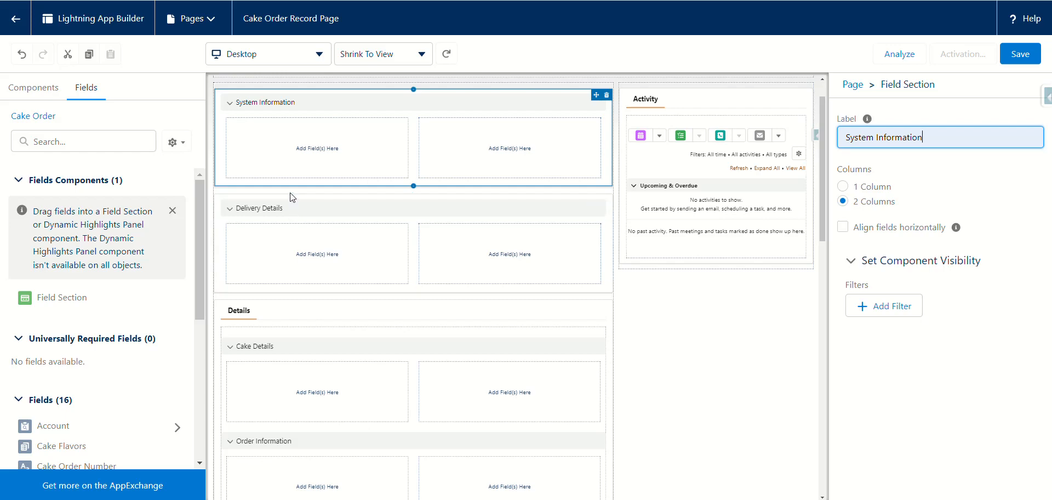
# Step: Move Delivery Details, then System Information below it, into the Details tab above Information
pyautogui.moveTo(594, 206); pyautogui.dragTo(571, 382)
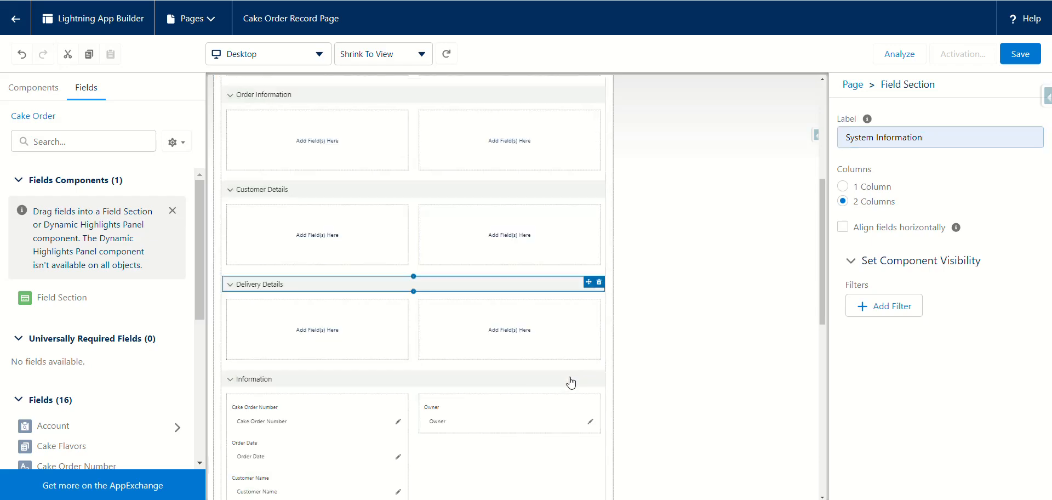
pyautogui.scroll(5, 414, 345)
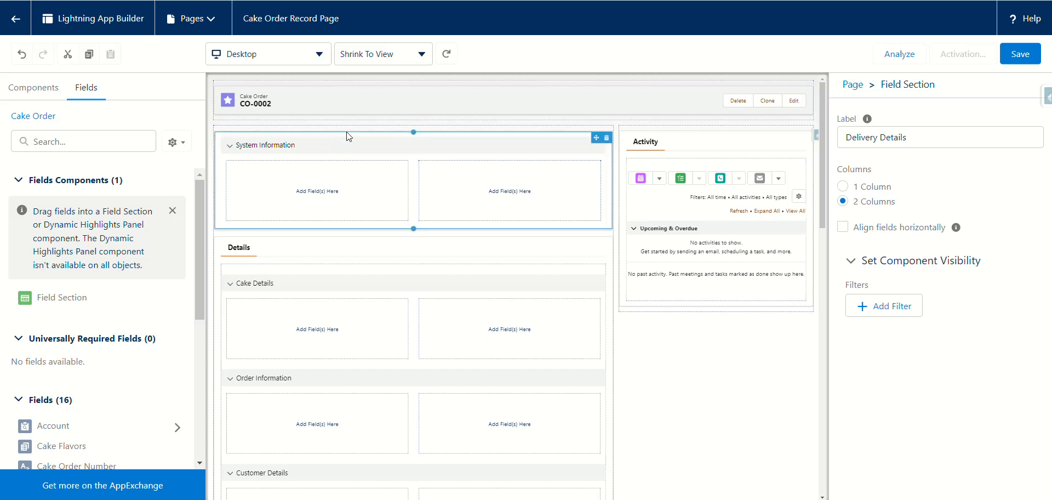
pyautogui.moveTo(599, 139); pyautogui.dragTo(589, 176)
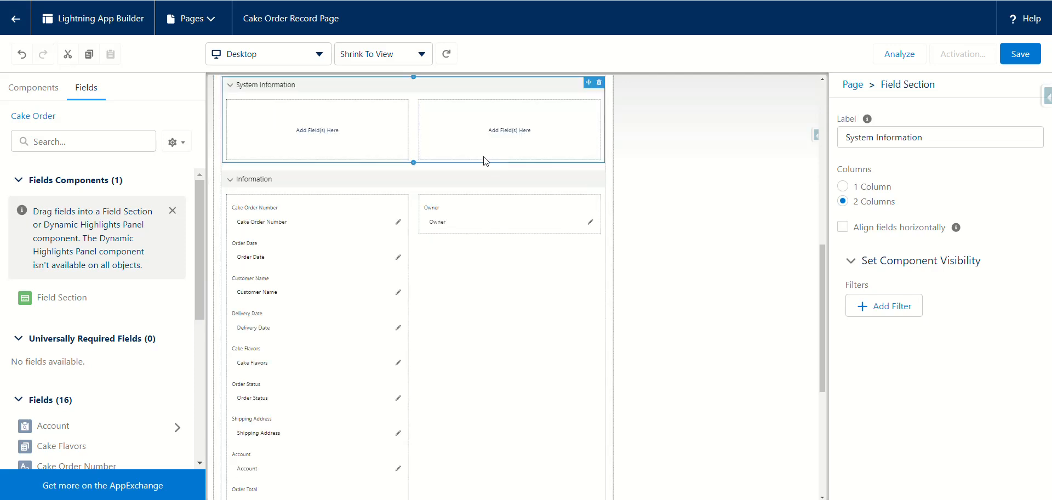
pyautogui.scroll(3, 480, 142)
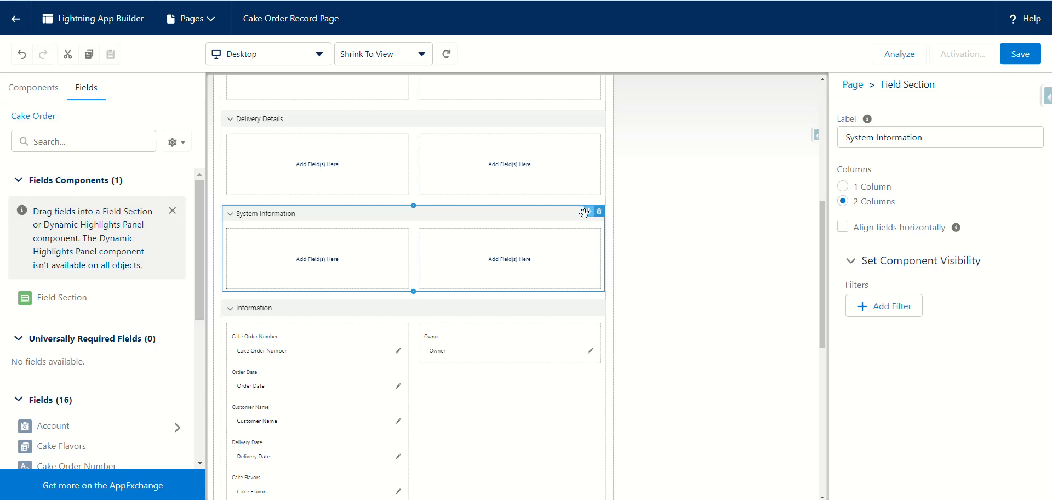
pyautogui.moveTo(583, 212)
pyautogui.mouseDown()
pyautogui.moveTo(578, 129)
pyautogui.moveTo(577, 200)
pyautogui.mouseUp()
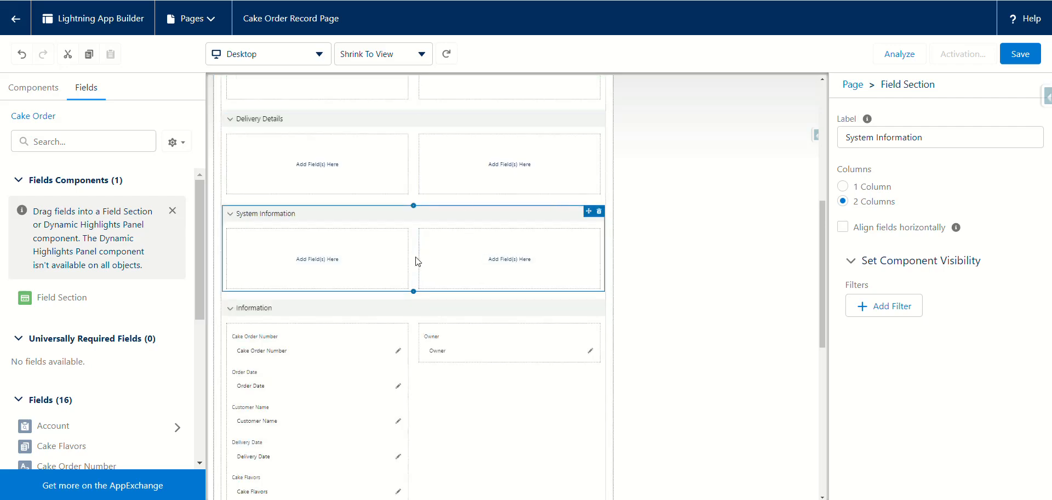
pyautogui.scroll(-8, 374, 331)
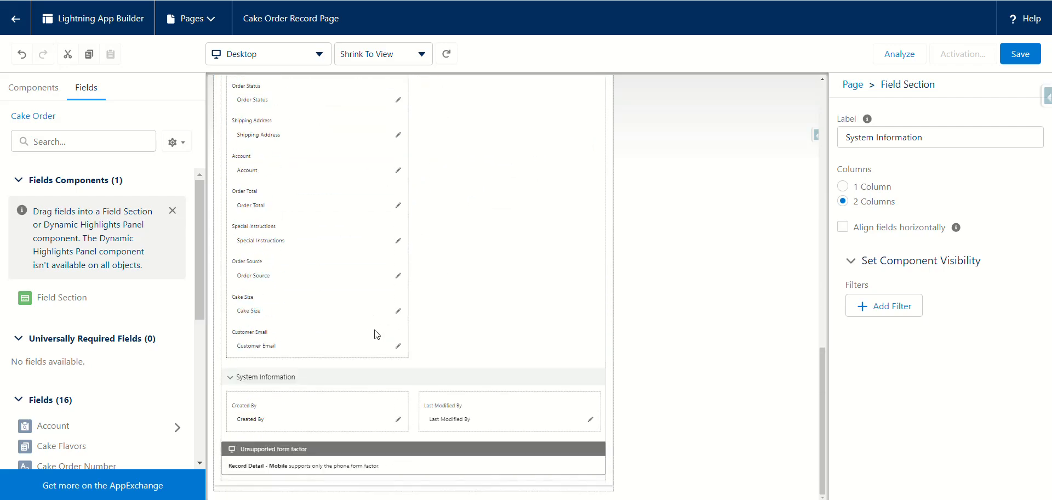
pyautogui.scroll(10, 376, 333)
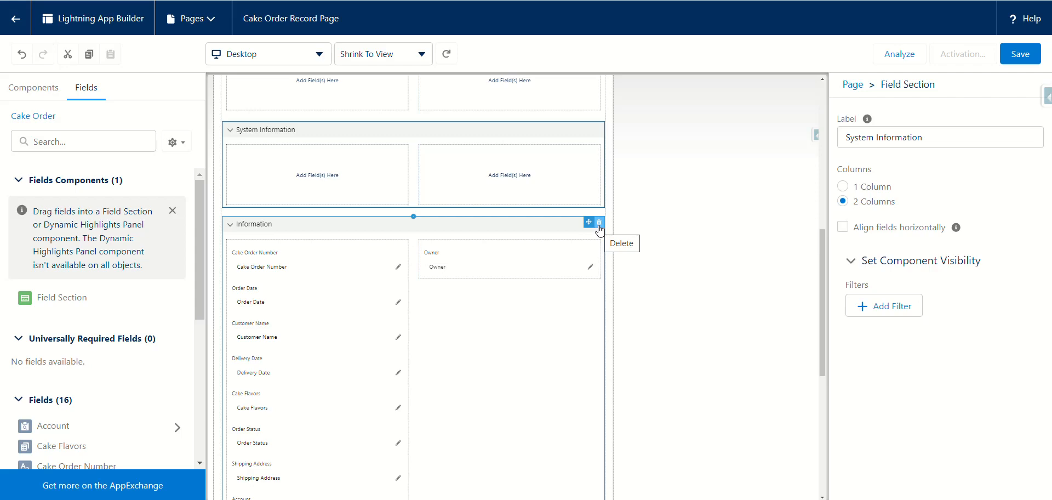
# Step: Delete the Information section and move Customer Details to the top of the Details tab
pyautogui.click(599, 226)
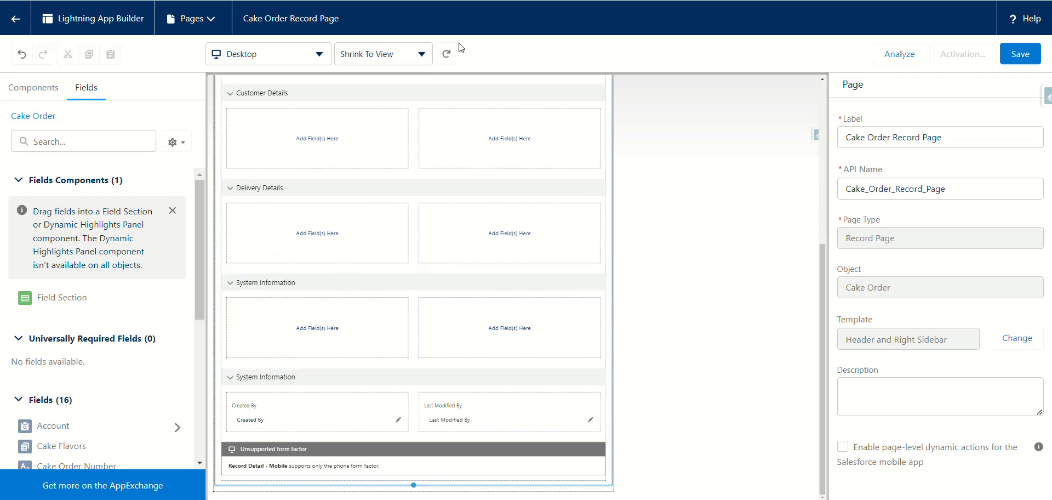
pyautogui.scroll(5, 438, 277)
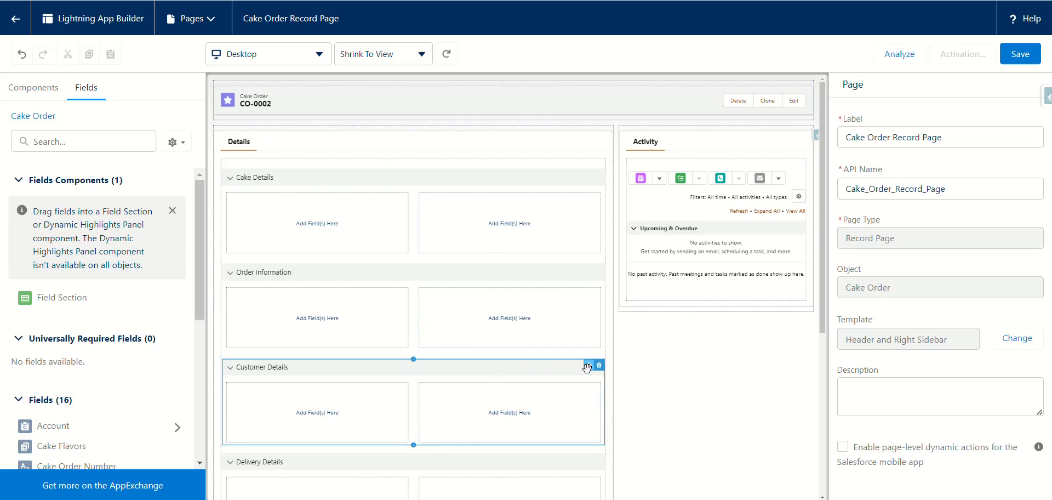
pyautogui.moveTo(586, 367); pyautogui.dragTo(560, 160)
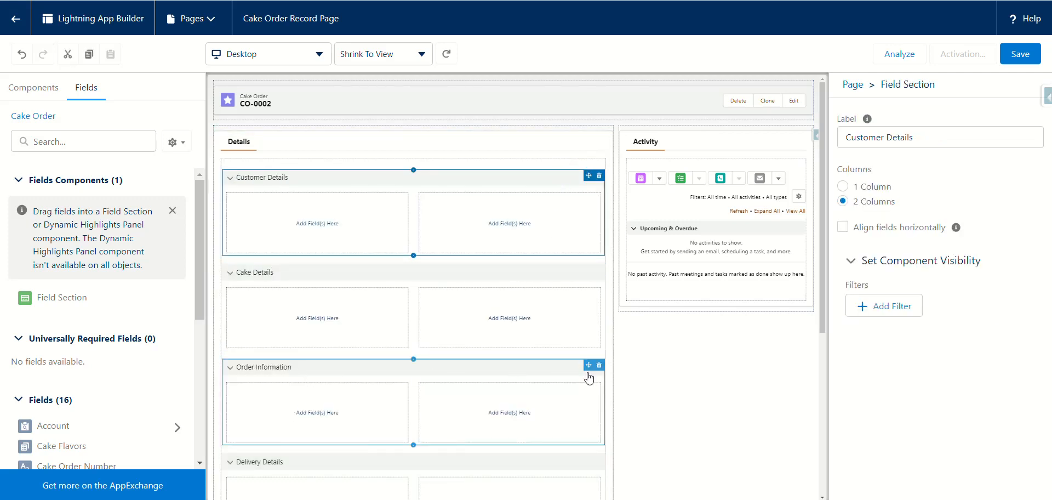
# Step: Move Order Information up between Customer Details and Cake Details
pyautogui.moveTo(587, 365); pyautogui.dragTo(578, 257)
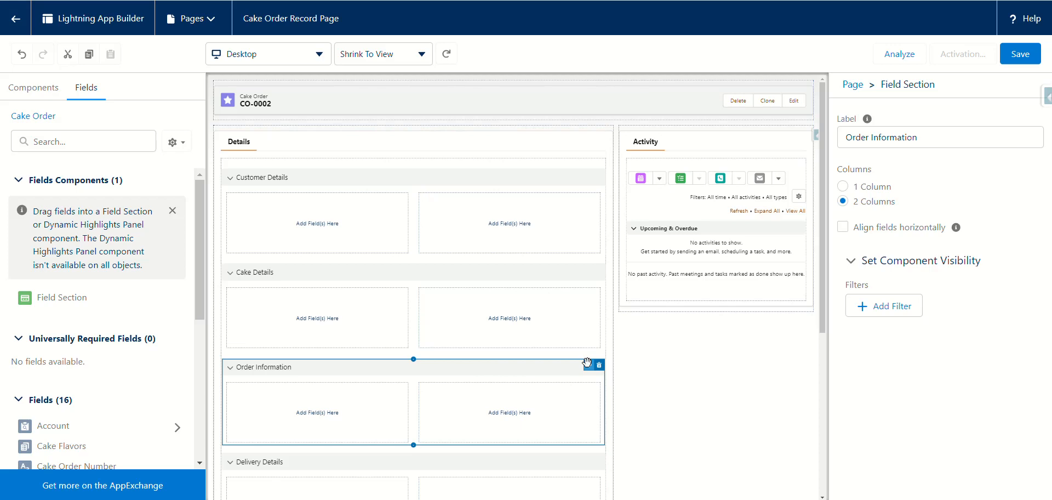
pyautogui.moveTo(587, 367); pyautogui.dragTo(587, 265)
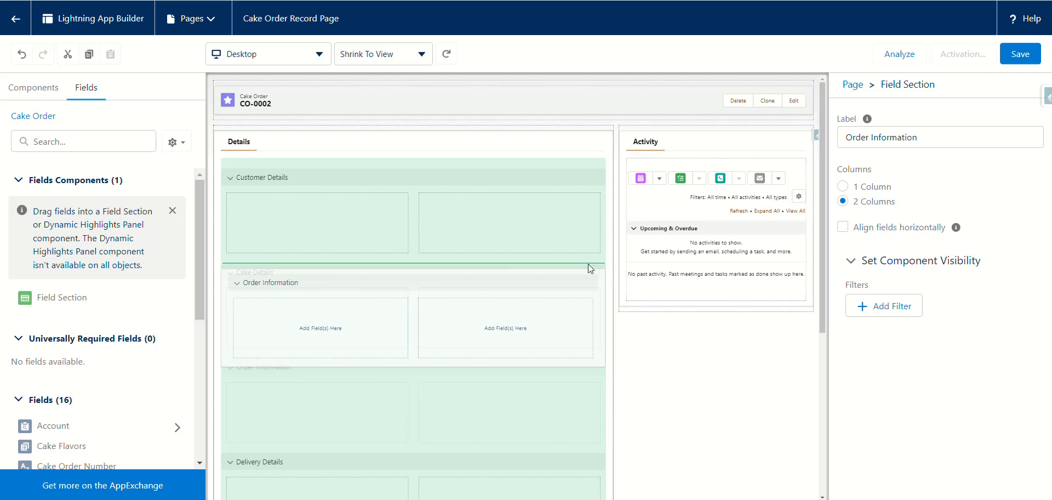
pyautogui.moveTo(587, 264); pyautogui.dragTo(587, 264)
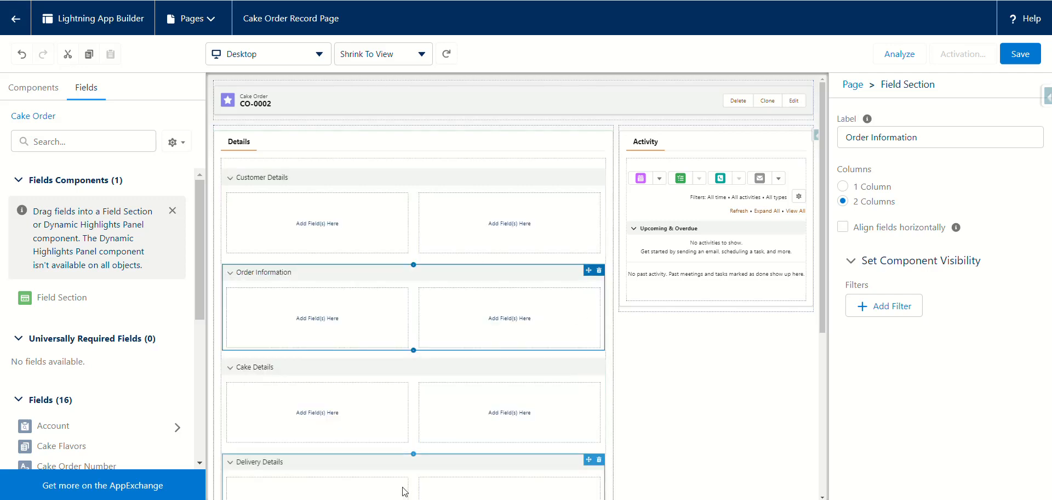
pyautogui.scroll(-5, 336, 406)
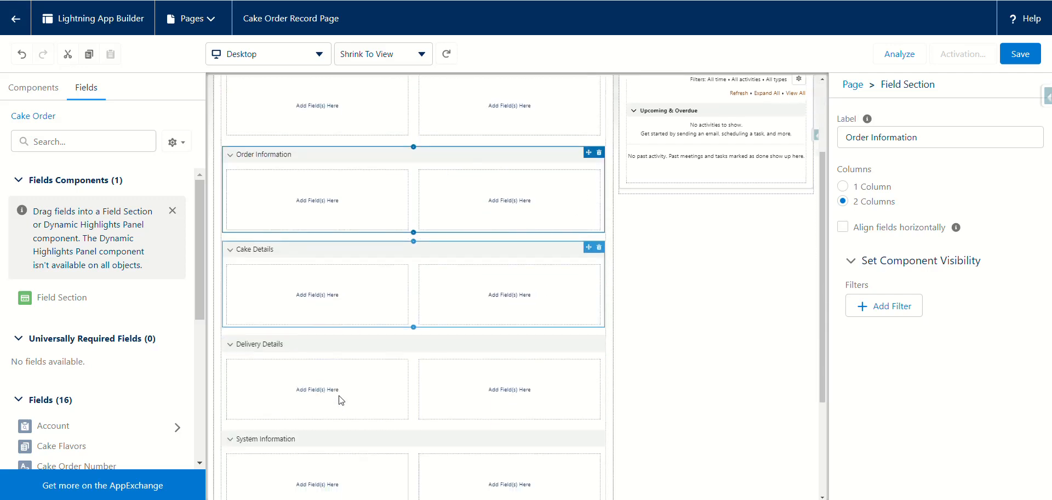
pyautogui.scroll(5, 339, 399)
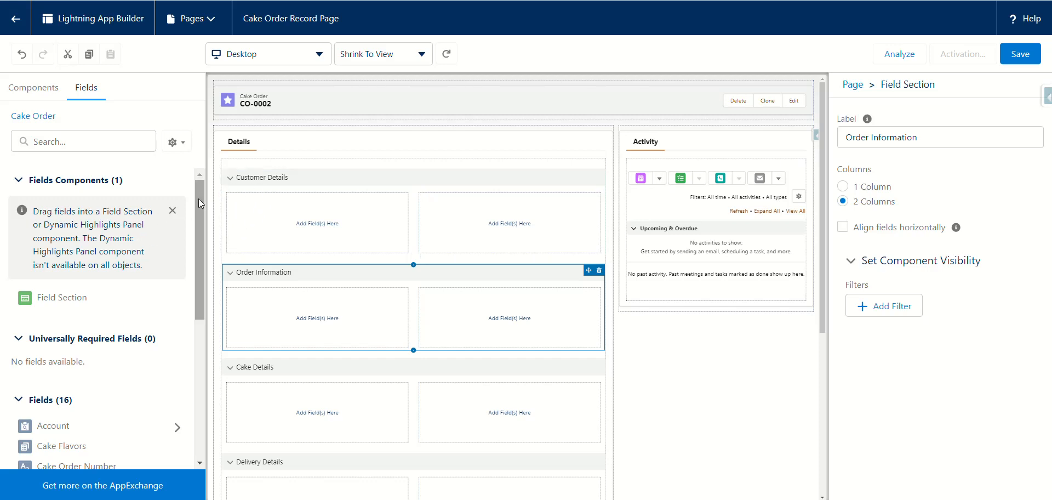
pyautogui.click(275, 223)
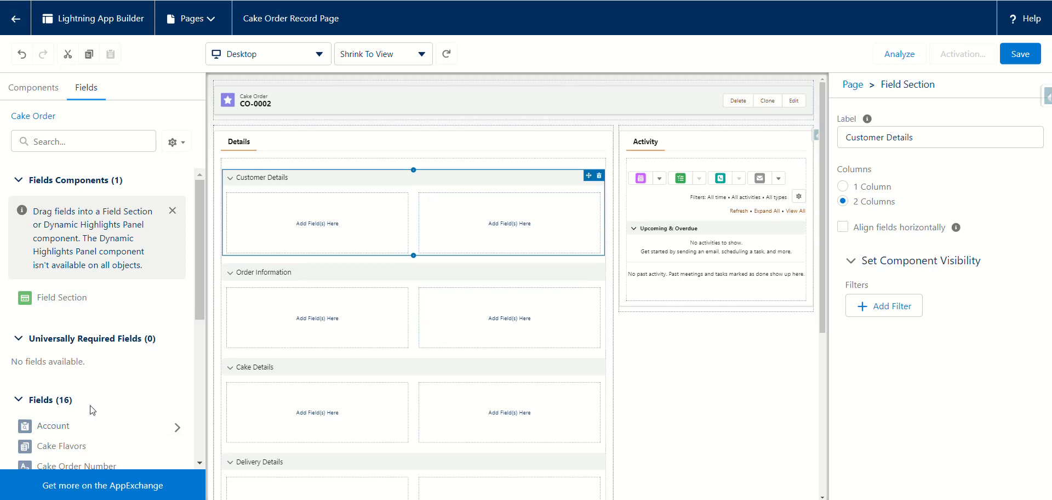
# Step: Add Customer Name and Customer Email beneath it to Customer Details
pyautogui.scroll(-3, 99, 386)
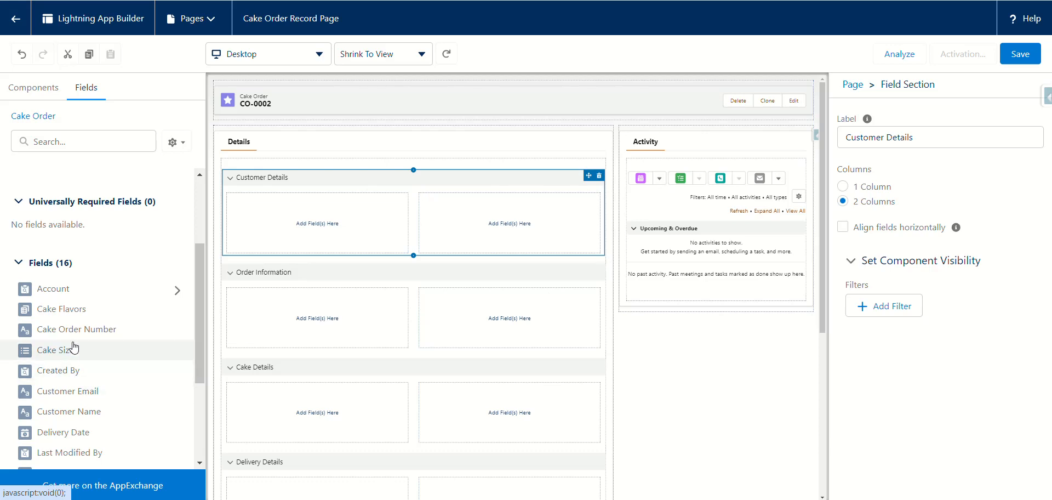
pyautogui.scroll(-3, 73, 300)
pyautogui.moveTo(78, 277); pyautogui.dragTo(237, 204)
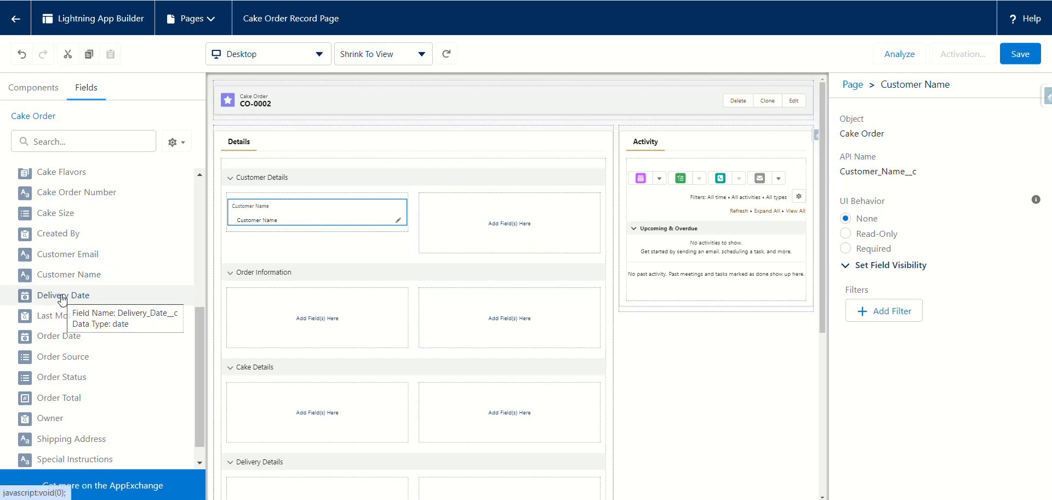
pyautogui.moveTo(69, 254); pyautogui.dragTo(241, 237)
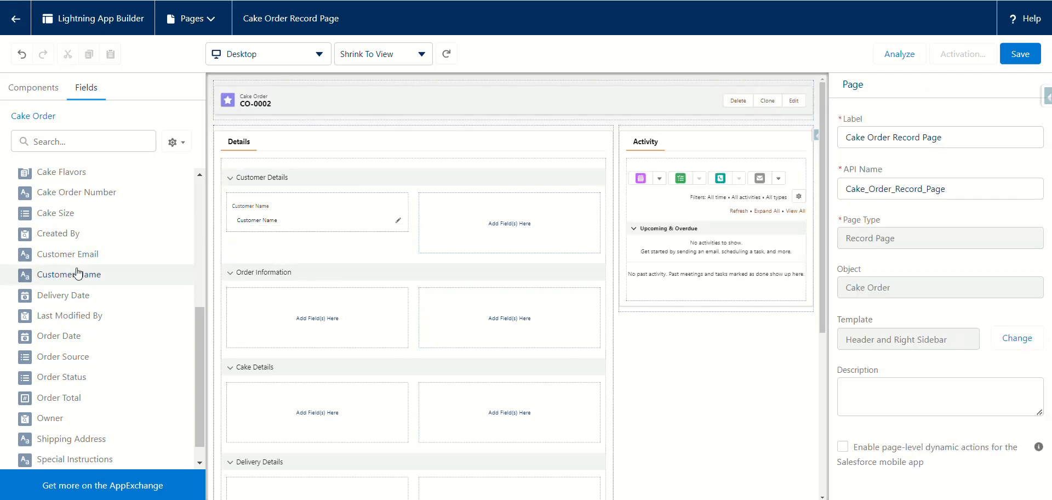
pyautogui.moveTo(75, 256); pyautogui.dragTo(235, 232)
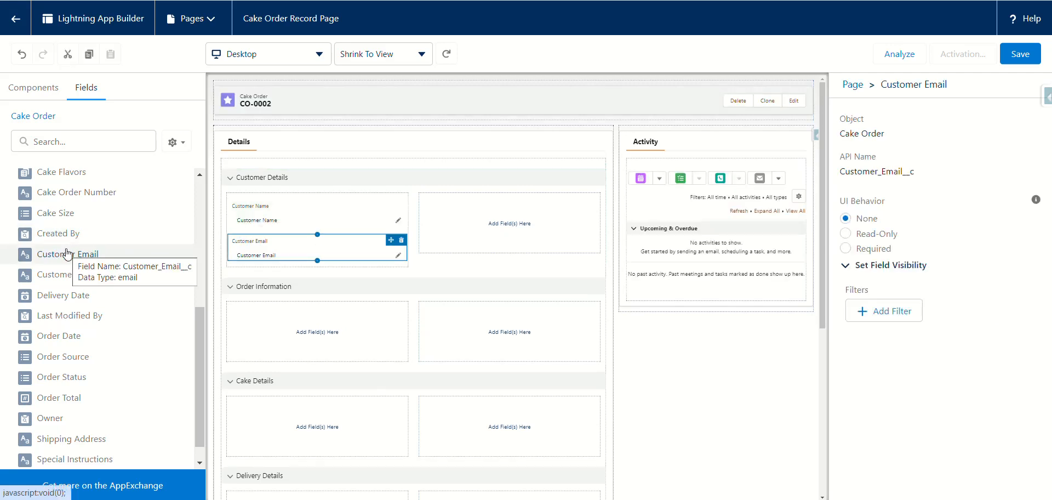
# Step: Place Shipping Address in the right column of Customer Details
pyautogui.scroll(-1, 36, 358)
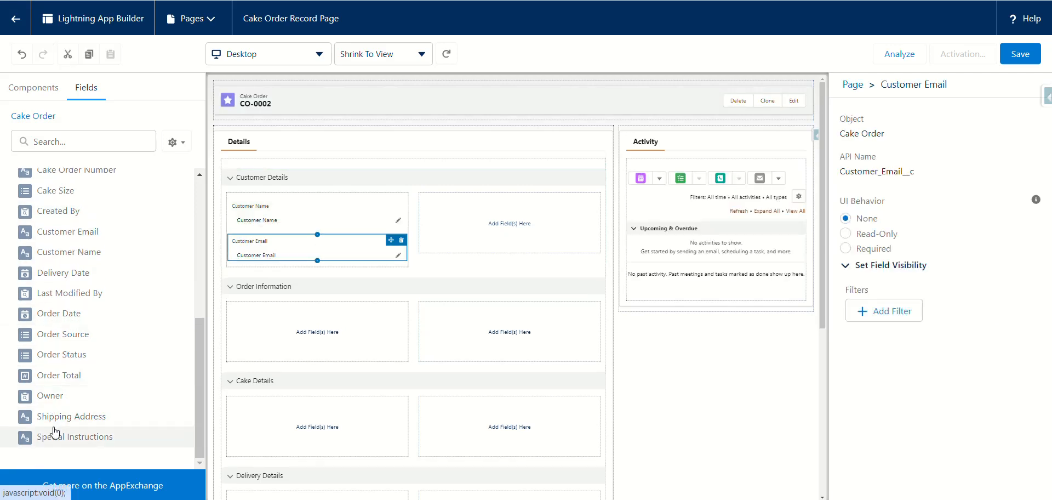
pyautogui.moveTo(56, 419); pyautogui.dragTo(236, 272)
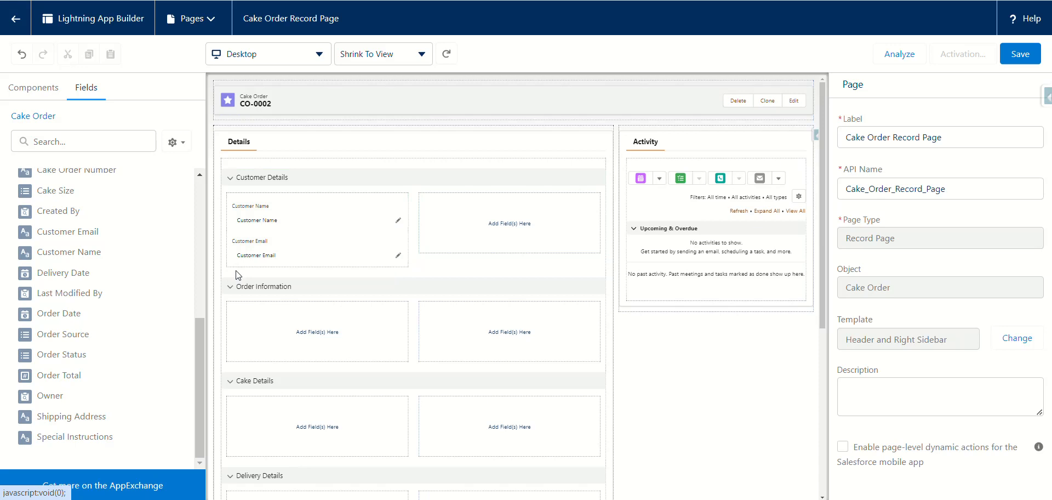
pyautogui.moveTo(65, 415); pyautogui.dragTo(240, 271)
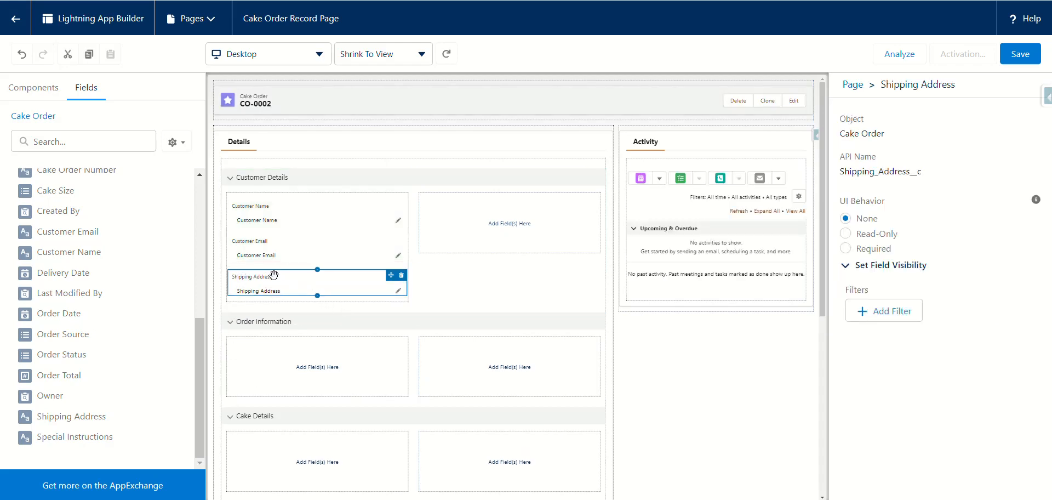
pyautogui.moveTo(277, 270); pyautogui.dragTo(476, 220)
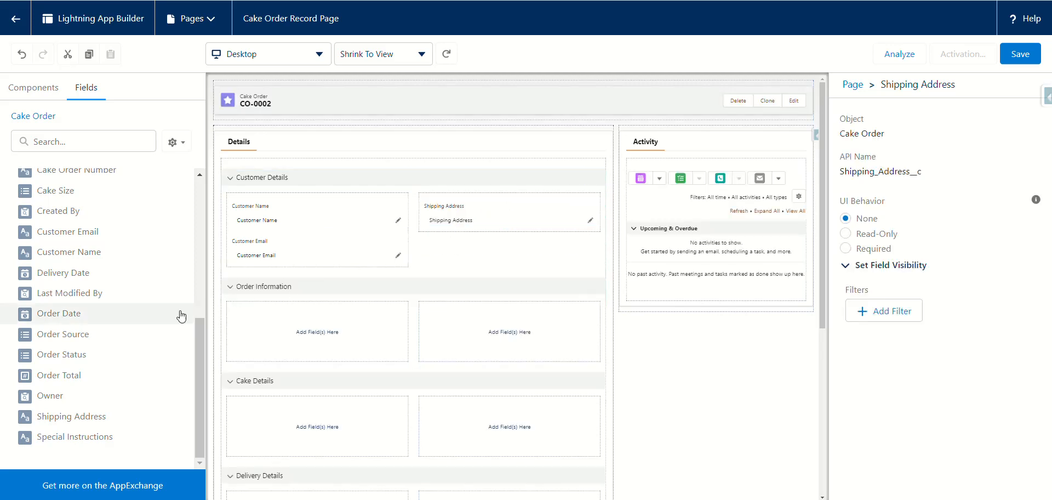
pyautogui.click(231, 181)
# Step: Collapse the Customer Details section
pyautogui.click(230, 180)
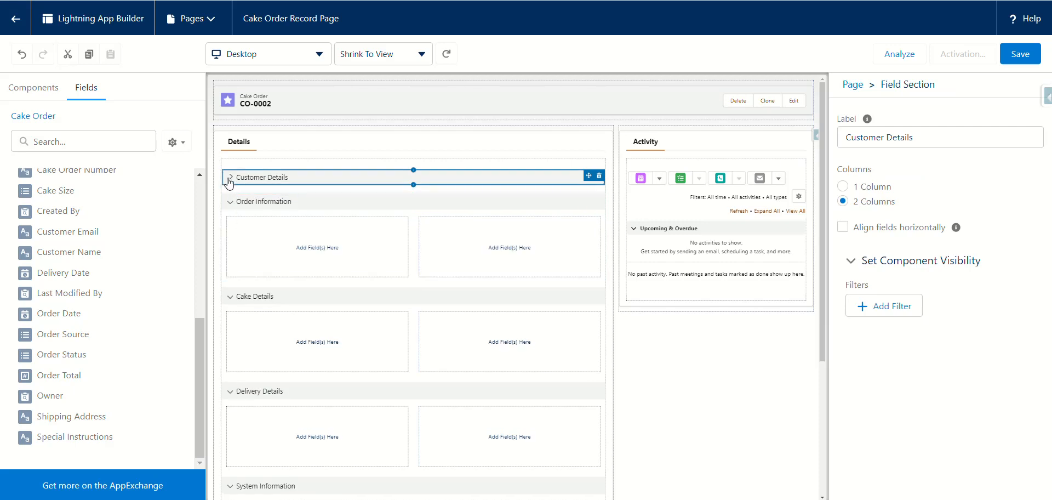
pyautogui.click(230, 181)
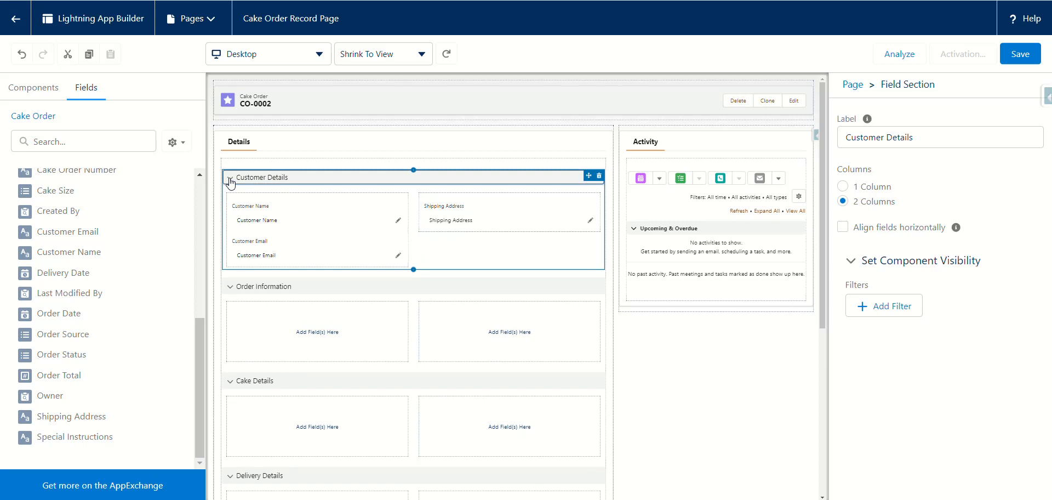
pyautogui.click(231, 181)
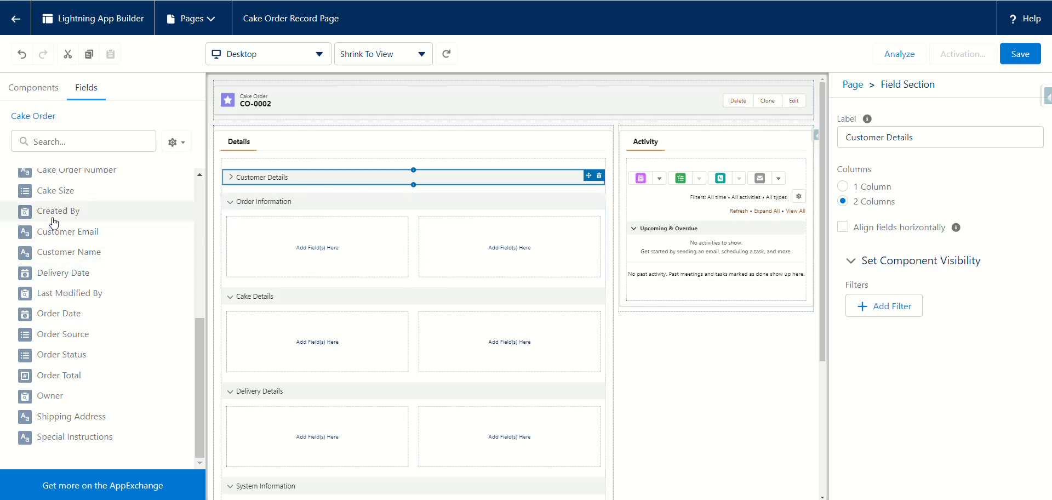
pyautogui.scroll(1, 57, 228)
pyautogui.scroll(2, 60, 230)
# Step: Fill Order Information: Cake Order Number, Order Date, Order Status left; Order Total, Order Source right
pyautogui.moveTo(63, 239); pyautogui.dragTo(238, 238)
pyautogui.moveTo(237, 236); pyautogui.dragTo(236, 236)
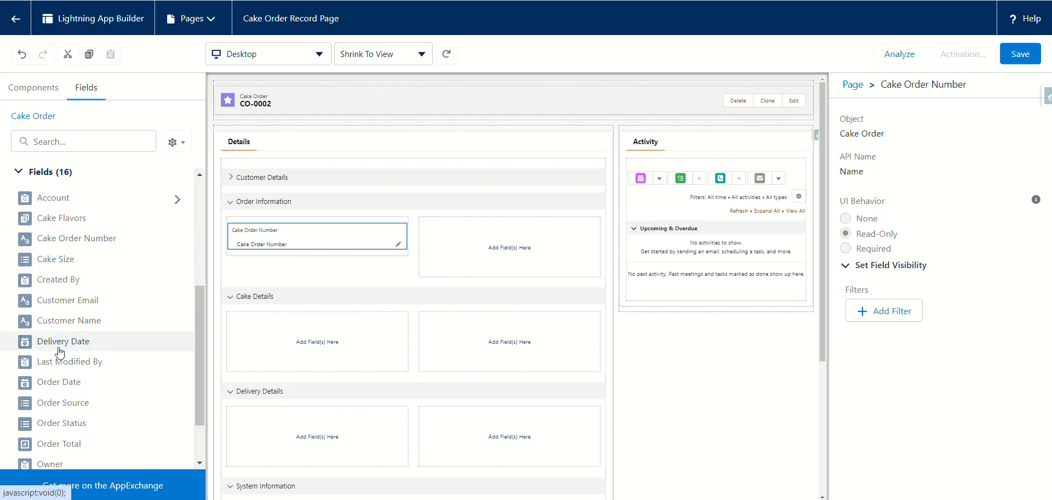
pyautogui.scroll(-1, 81, 387)
pyautogui.scroll(-1, 81, 387)
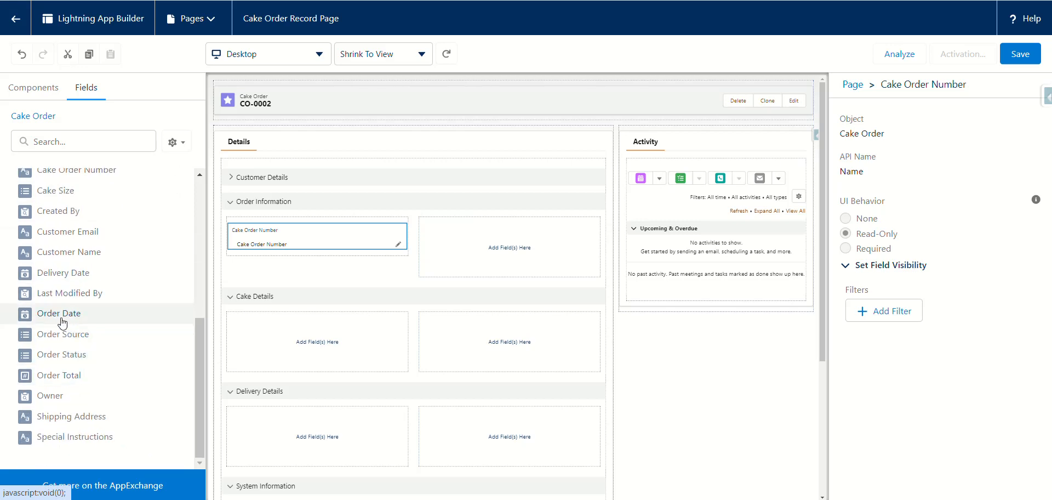
pyautogui.moveTo(68, 313); pyautogui.dragTo(239, 255)
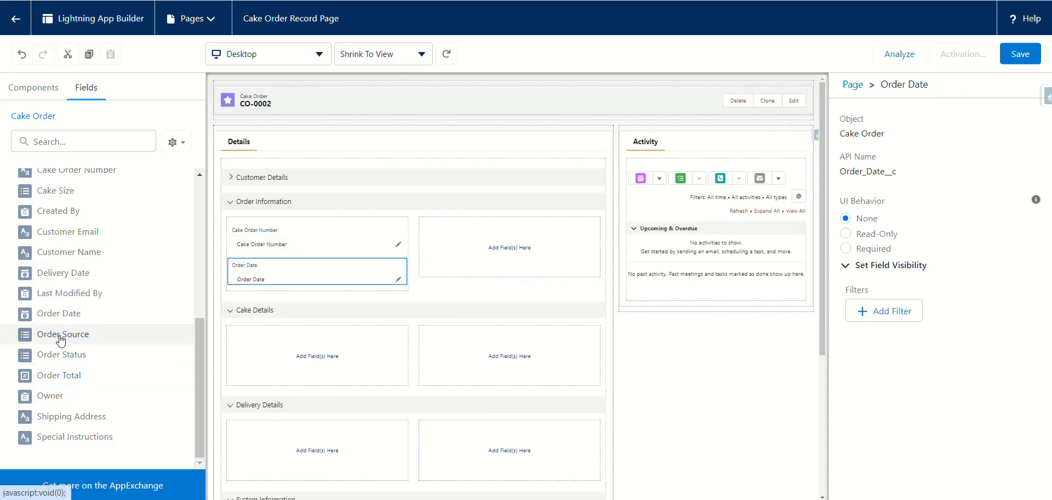
pyautogui.moveTo(61, 354); pyautogui.dragTo(234, 291)
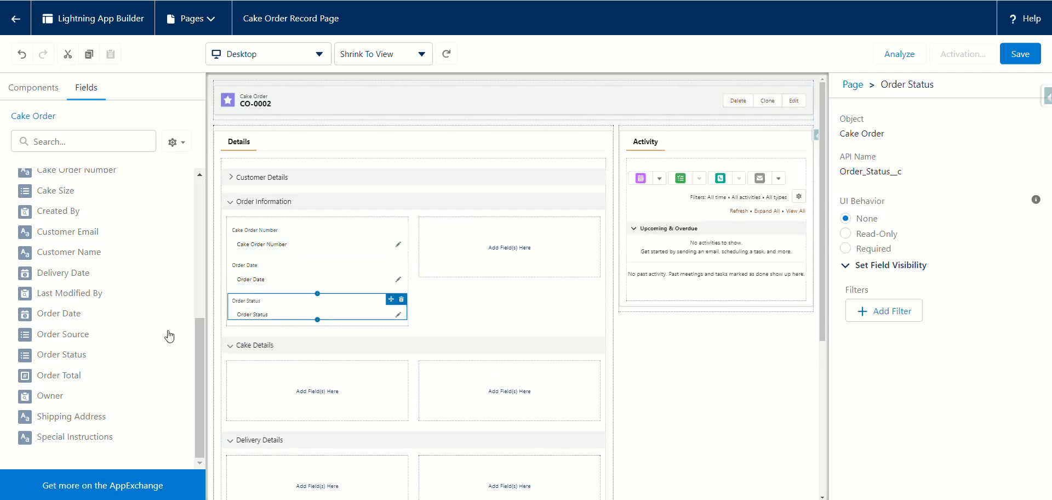
pyautogui.moveTo(60, 376); pyautogui.dragTo(423, 244)
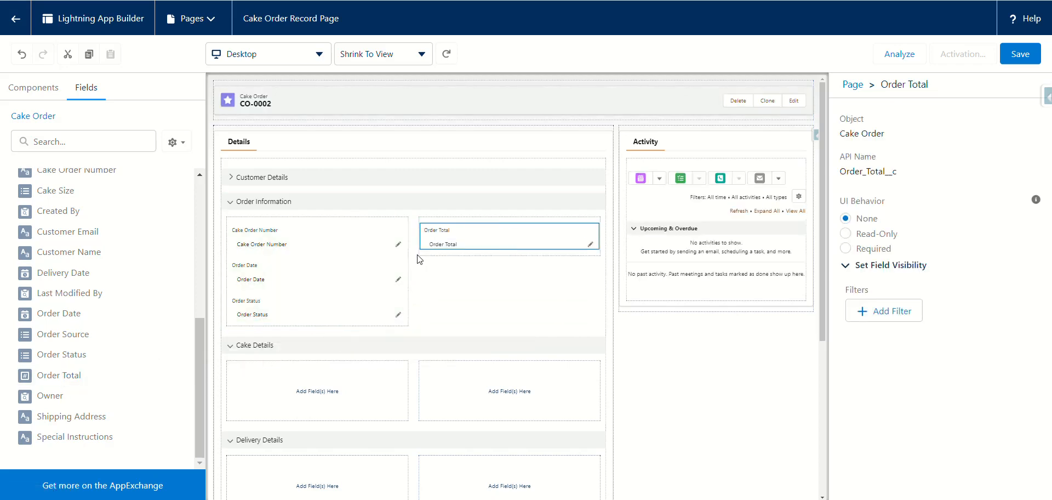
pyautogui.moveTo(51, 338); pyautogui.dragTo(428, 258)
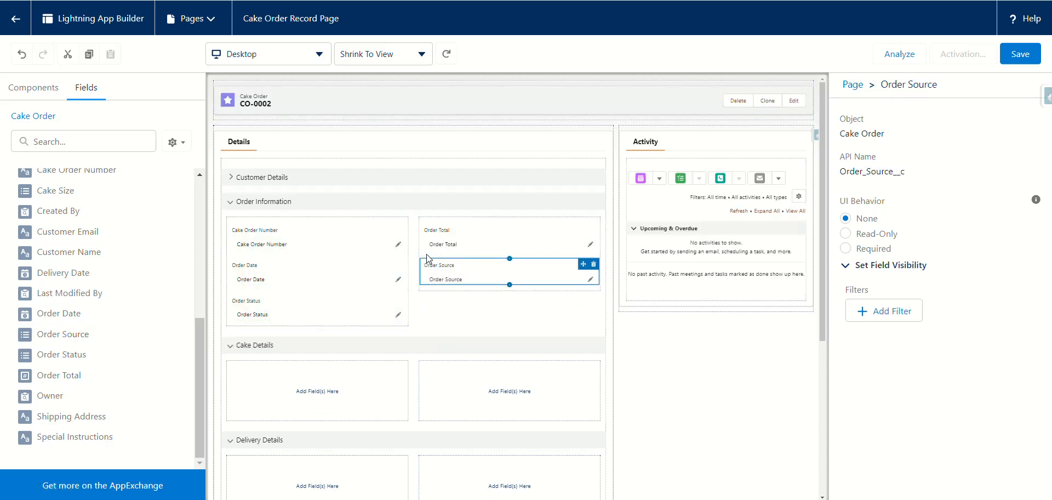
pyautogui.click(230, 207)
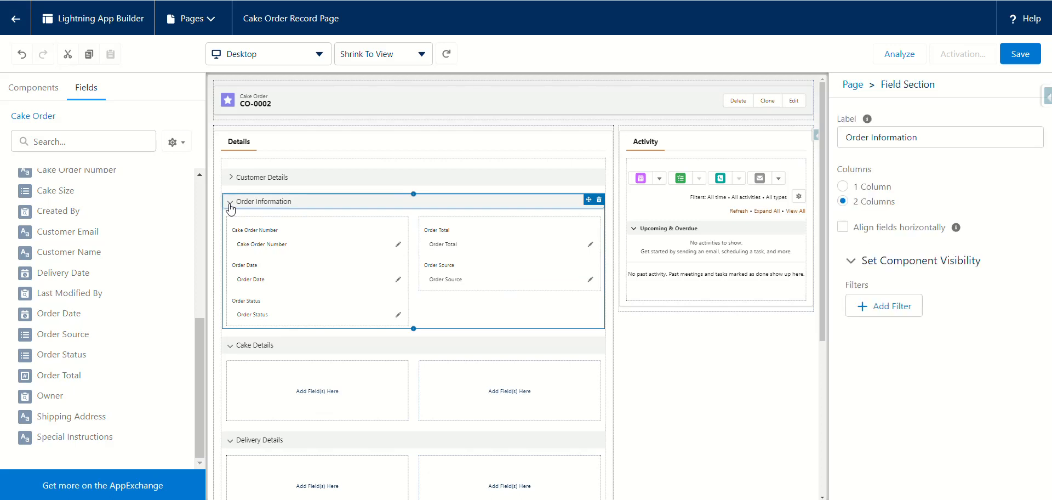
# Step: Collapse the Order Information section
pyautogui.click(230, 203)
pyautogui.click(232, 225)
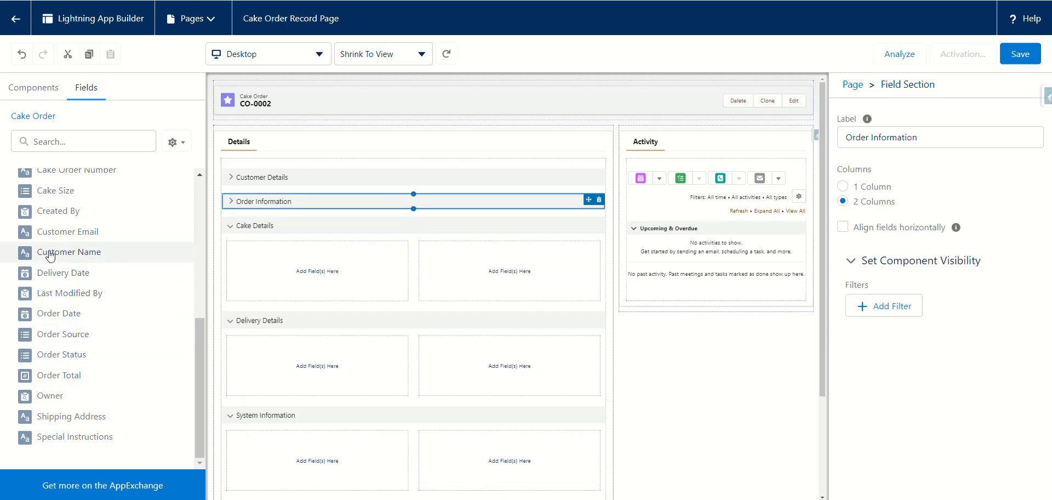
pyautogui.scroll(5, 55, 280)
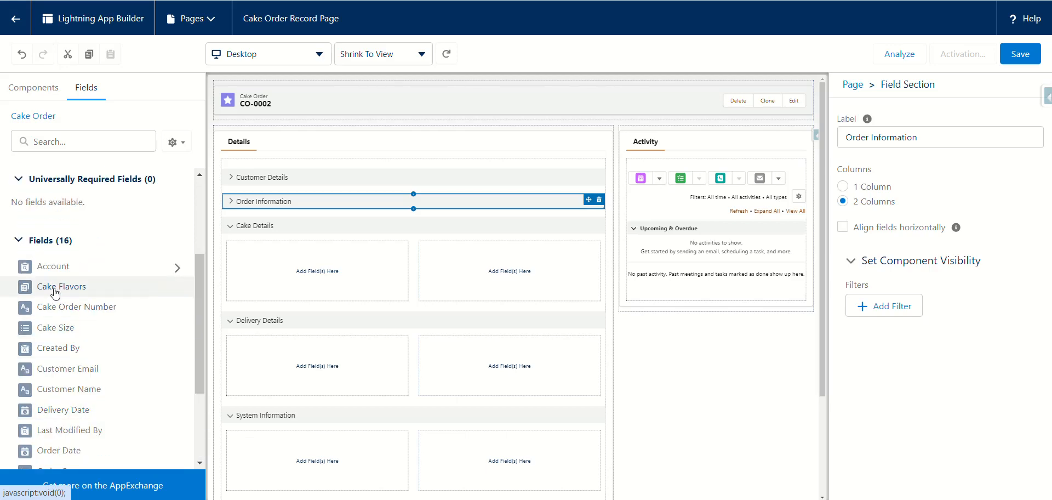
# Step: Put Cake Flavors left and Cake Size right in Cake Details, then collapse it
pyautogui.moveTo(55, 290); pyautogui.dragTo(247, 266)
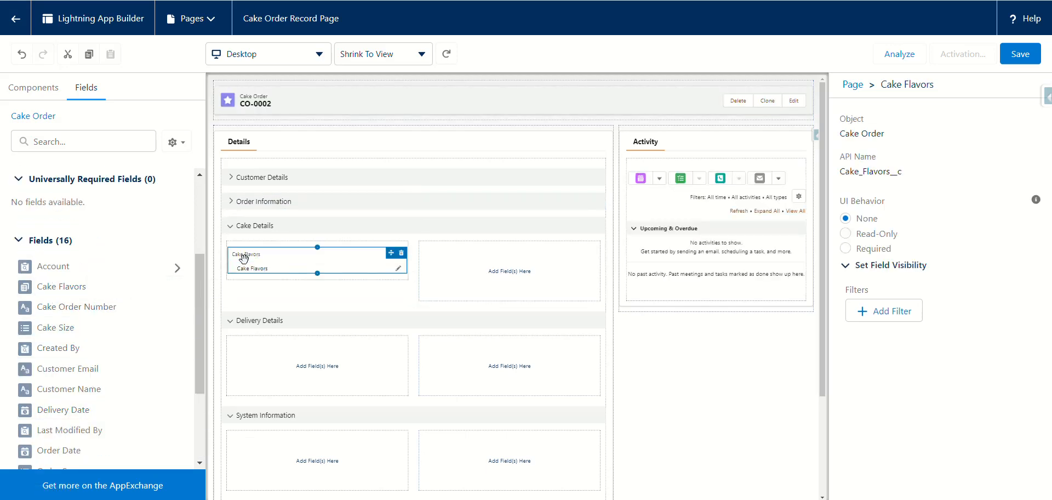
pyautogui.moveTo(66, 328); pyautogui.dragTo(434, 252)
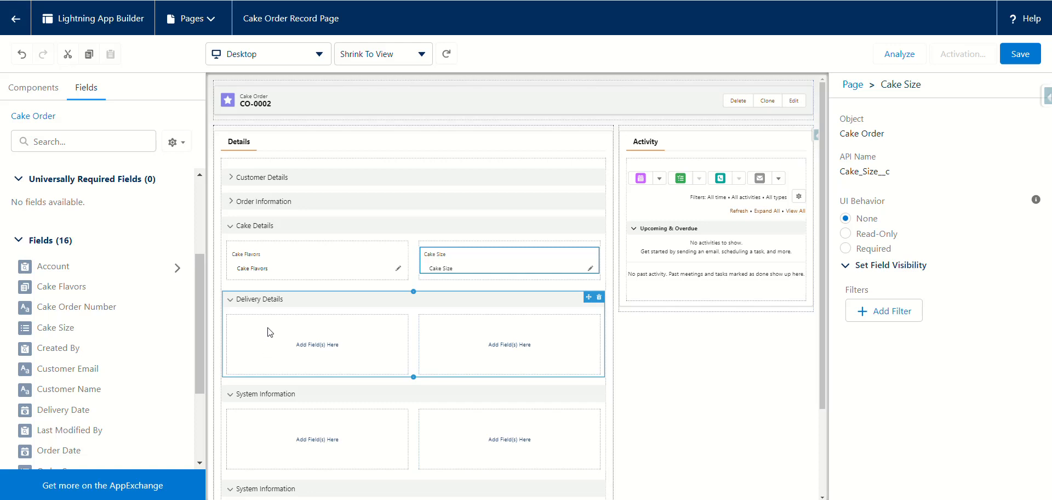
pyautogui.click(233, 230)
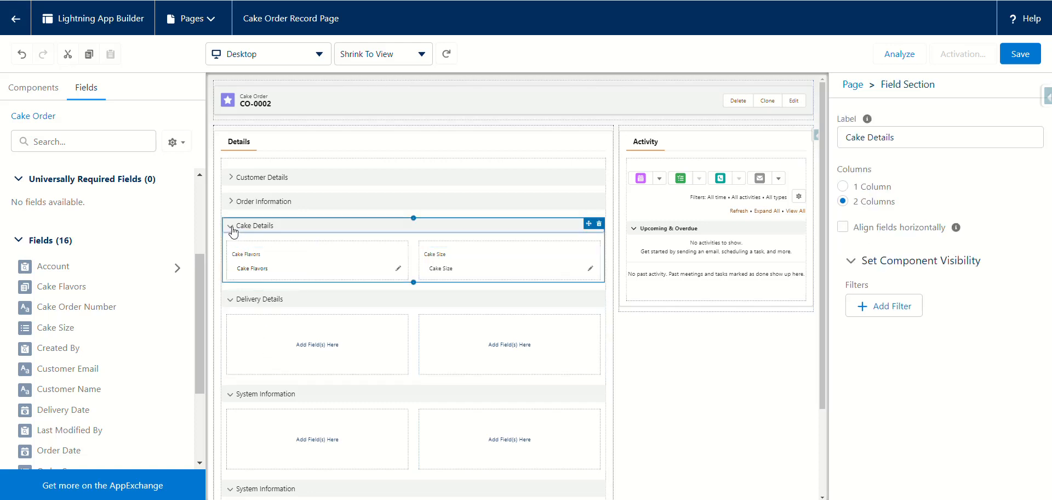
pyautogui.click(232, 227)
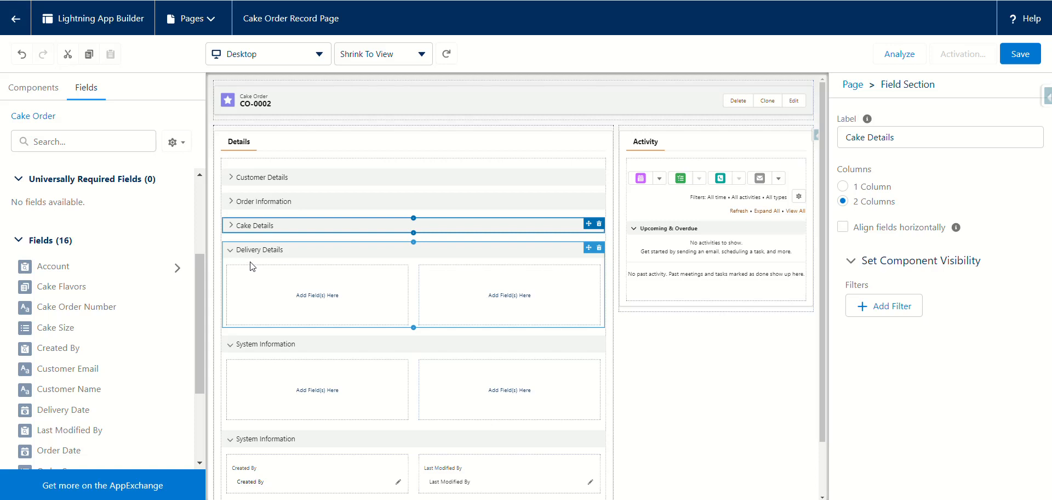
# Step: Add the Delivery Date field to the left column of Delivery Details
pyautogui.moveTo(199, 291); pyautogui.dragTo(196, 351)
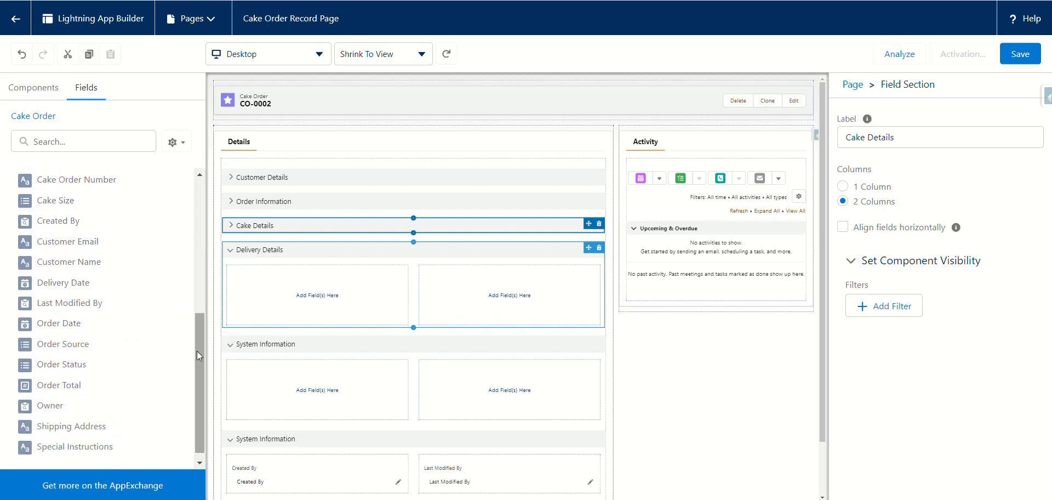
pyautogui.moveTo(83, 282); pyautogui.dragTo(235, 275)
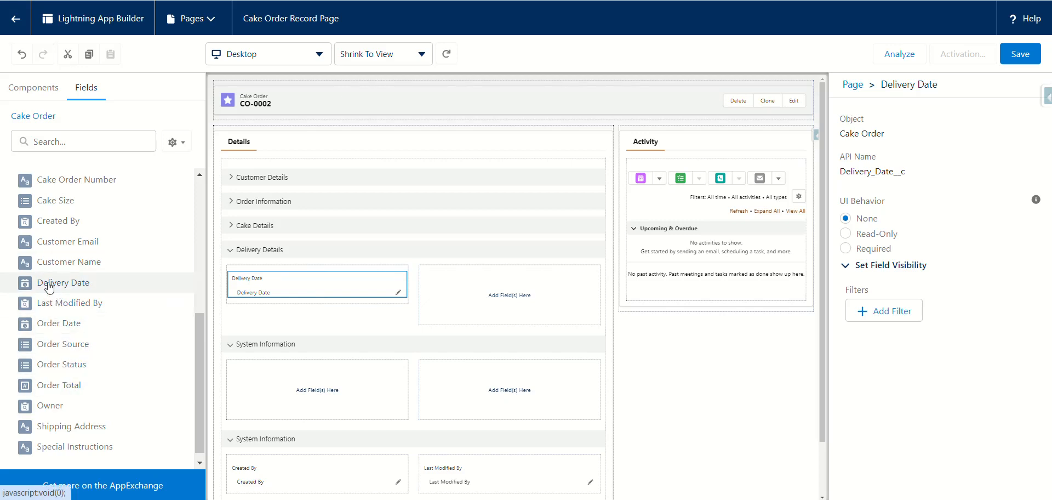
pyautogui.scroll(1, 47, 293)
pyautogui.scroll(2, 47, 295)
pyautogui.scroll(-3, 48, 296)
pyautogui.scroll(-1, 47, 296)
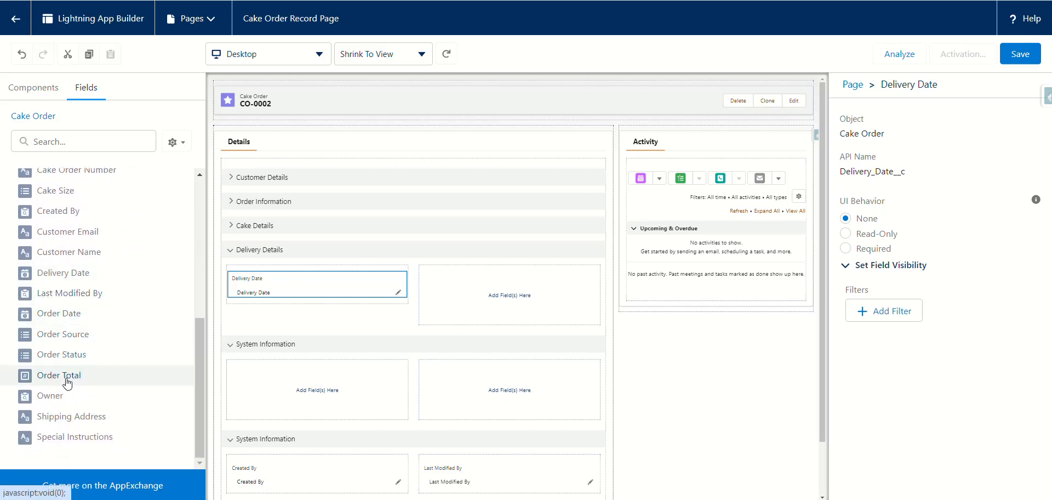
pyautogui.scroll(2, 73, 375)
pyautogui.scroll(-1, 77, 377)
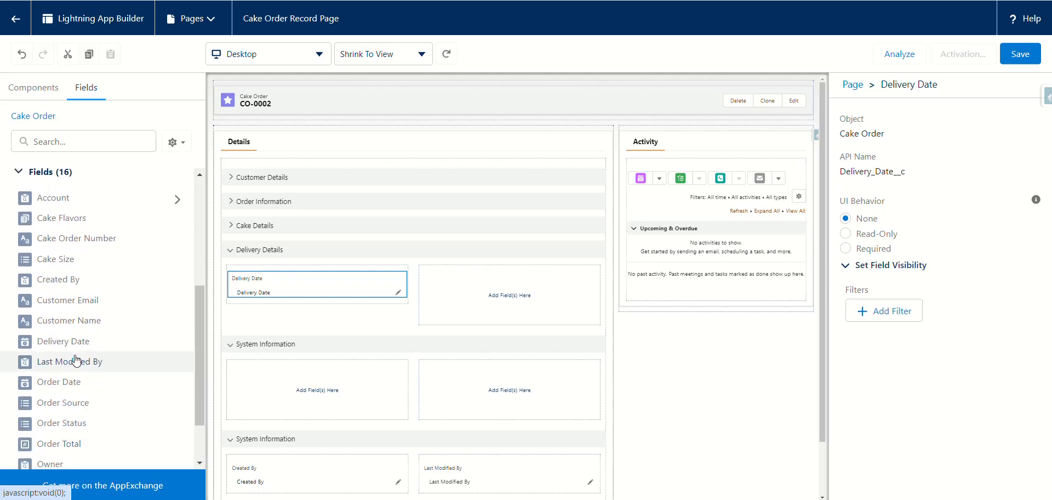
pyautogui.moveTo(77, 360)
# Step: Search the Fields list for 'del', correcting the mistyped 'delic'
pyautogui.click(63, 141)
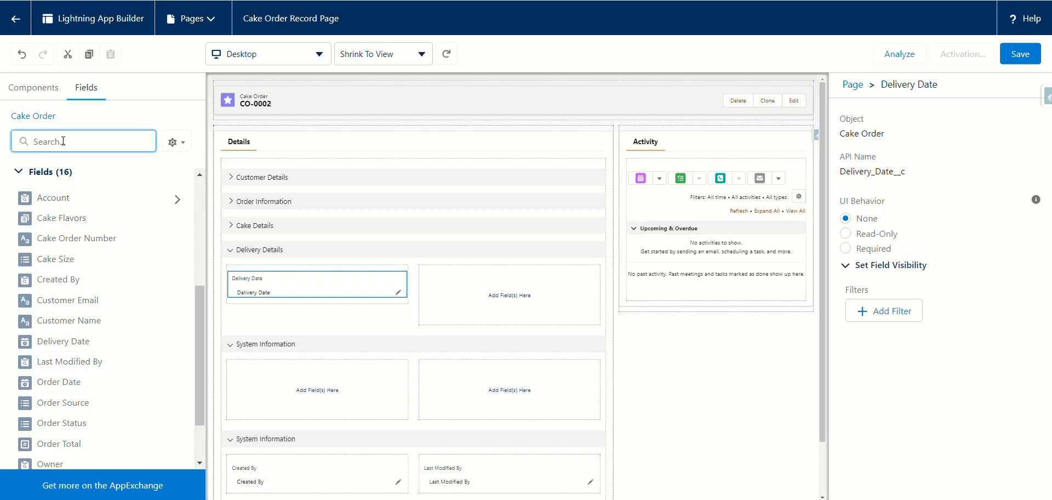
pyautogui.write('deli')
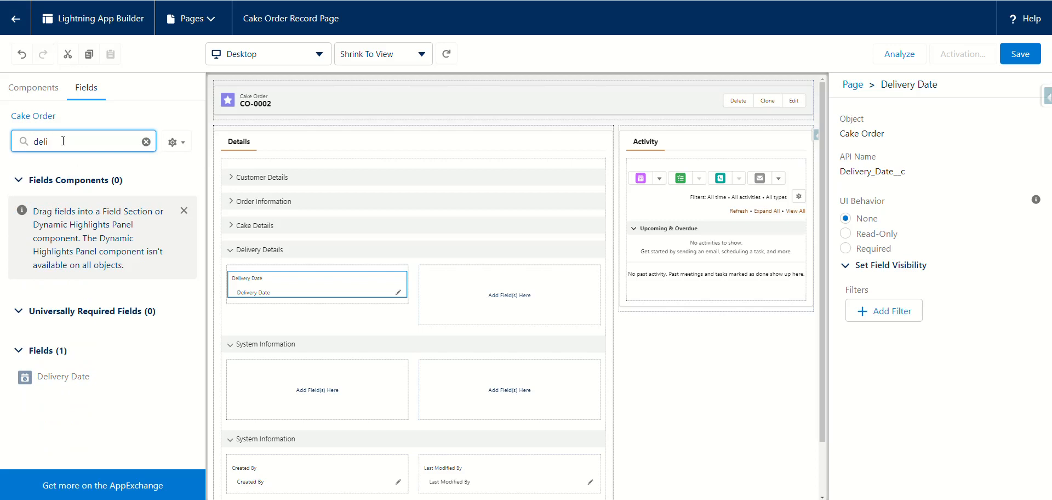
pyautogui.write('c')
pyautogui.moveTo(60, 147); pyautogui.dragTo(24, 146)
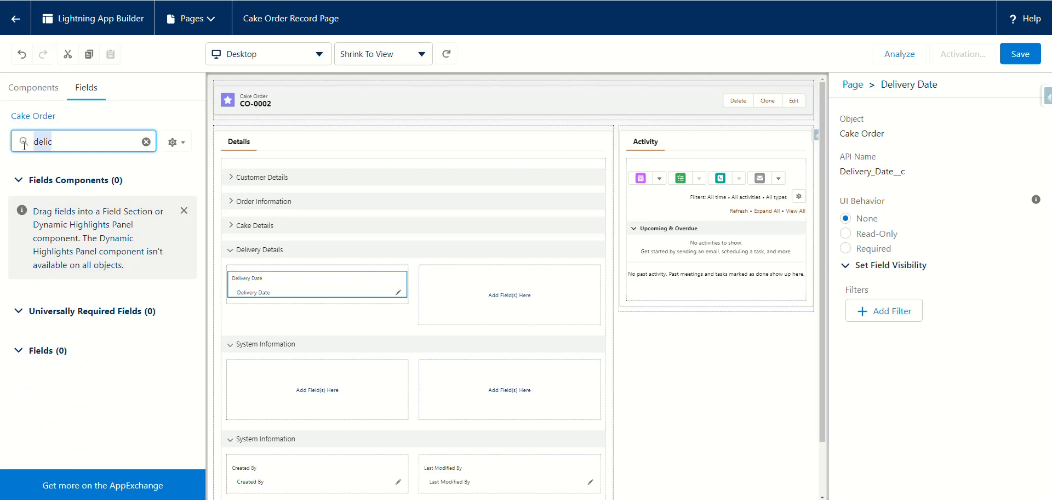
pyautogui.press('BackSpace')
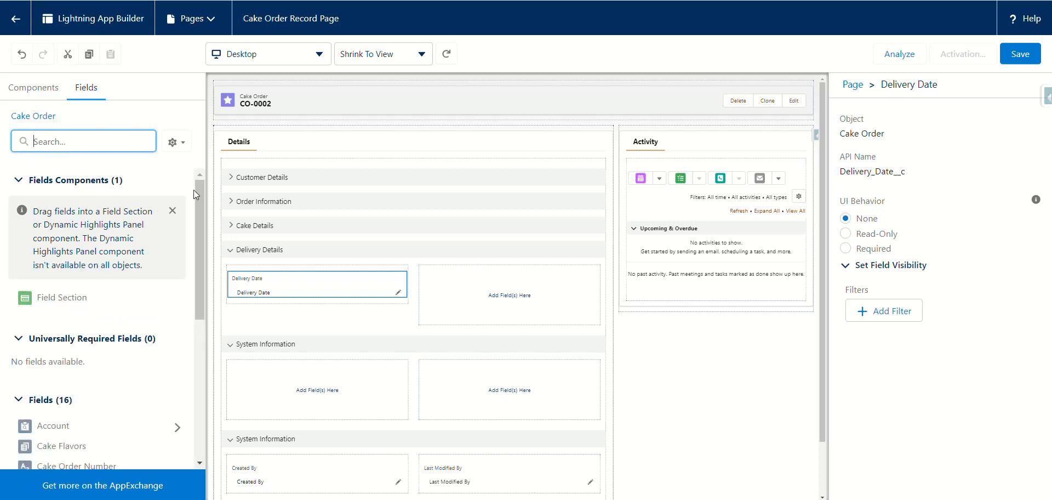
pyautogui.write('del')
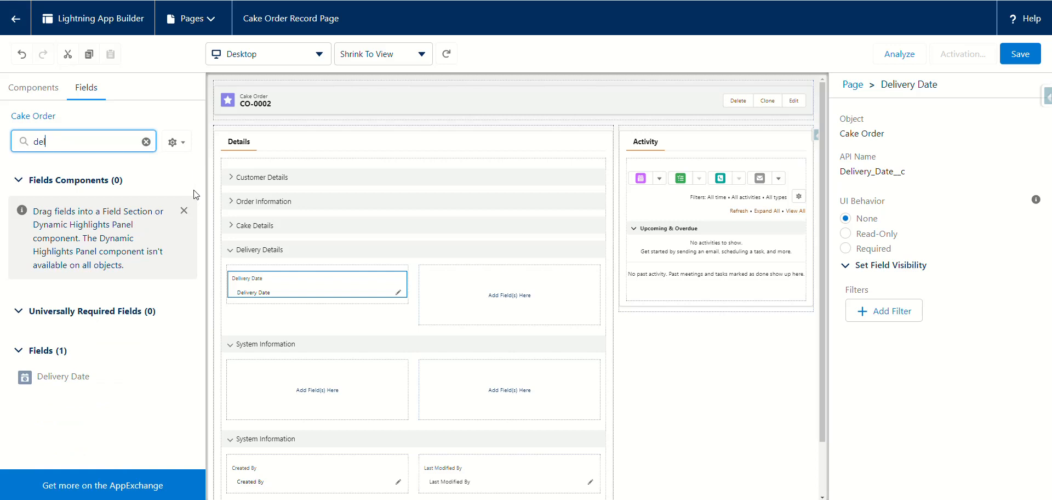
pyautogui.click(83, 91)
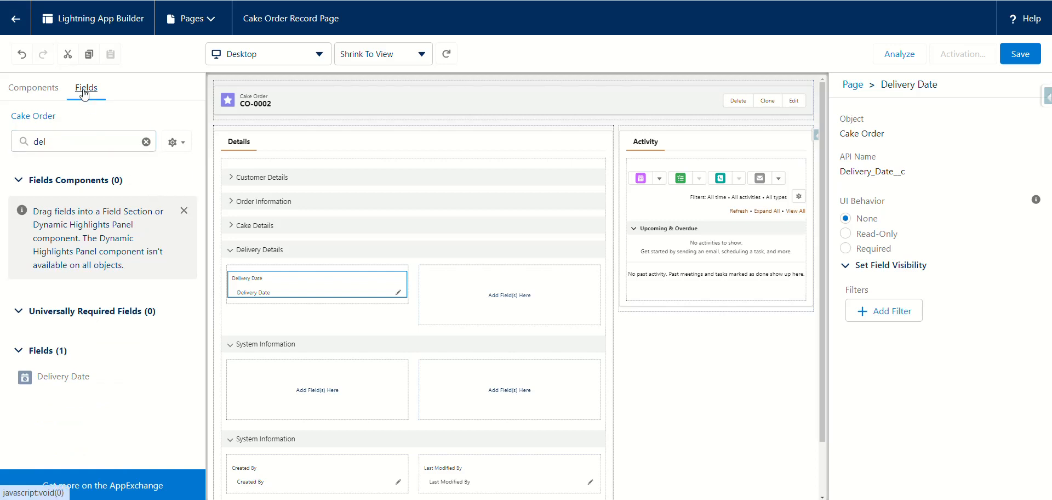
# Step: Clear the 'del' search so all 16 Cake Order fields show, then select Delivery Details
pyautogui.moveTo(47, 140); pyautogui.dragTo(20, 151)
pyautogui.press('BackSpace')
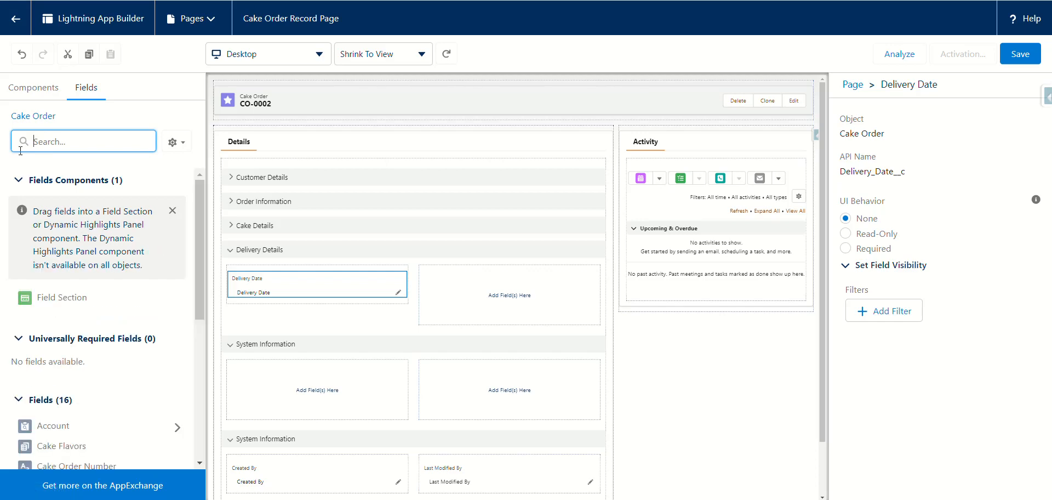
pyautogui.scroll(-4, 113, 353)
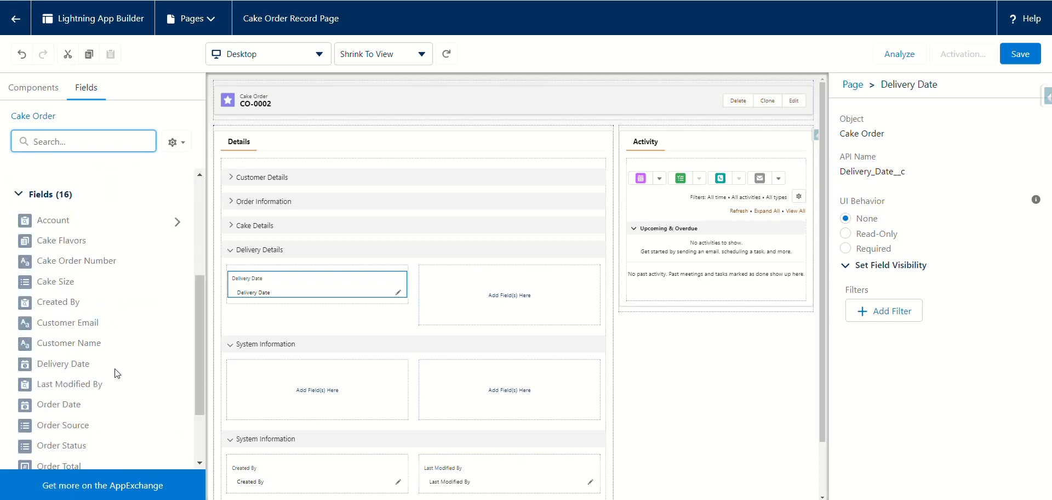
pyautogui.scroll(-3, 116, 374)
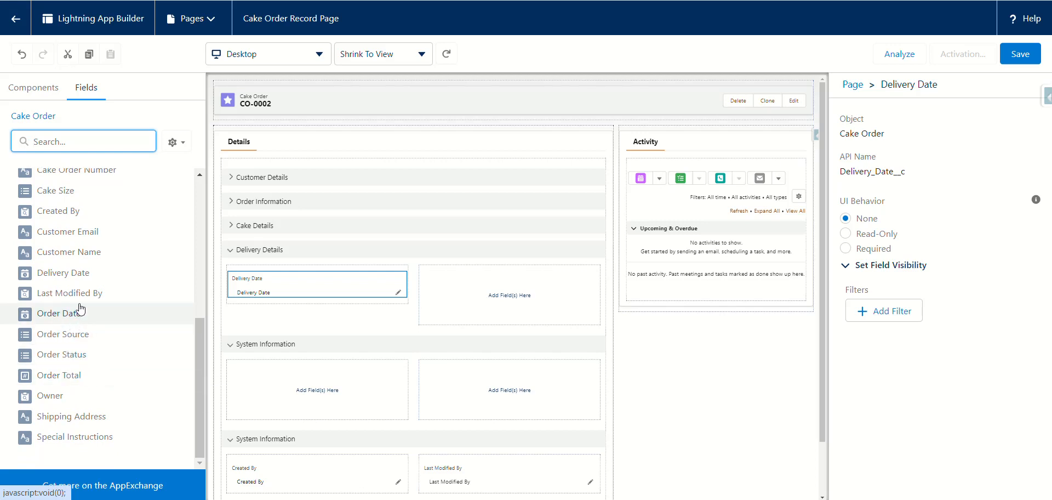
pyautogui.scroll(2, 92, 299)
pyautogui.scroll(2, 92, 299)
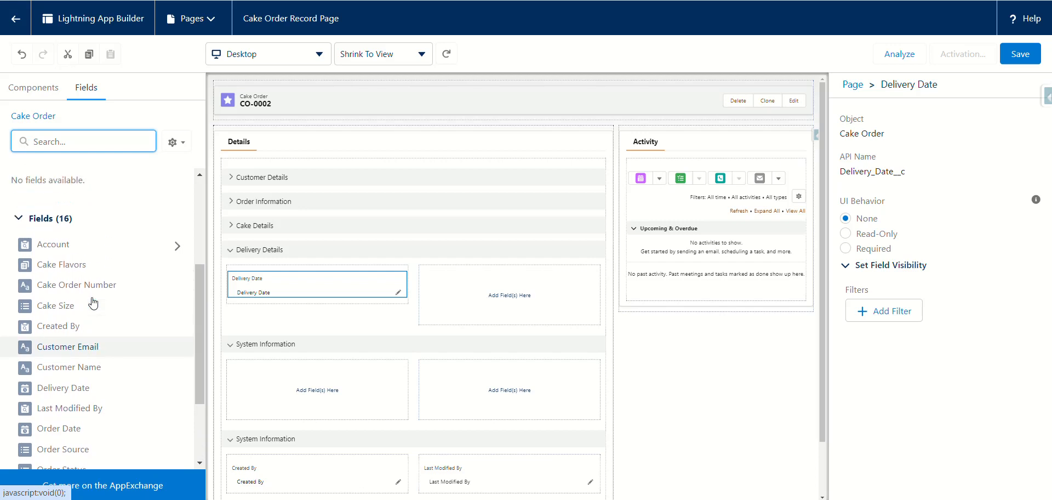
pyautogui.scroll(-3, 92, 301)
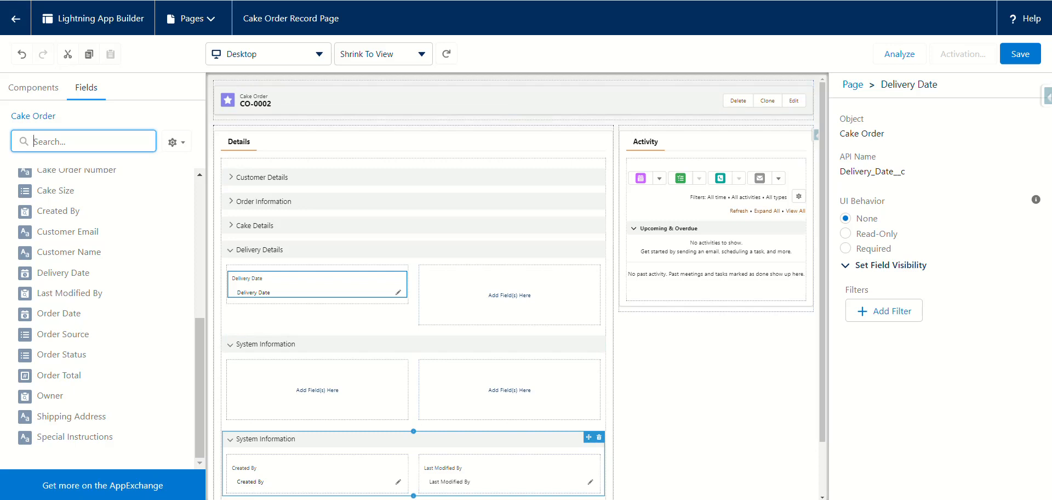
pyautogui.click(265, 439)
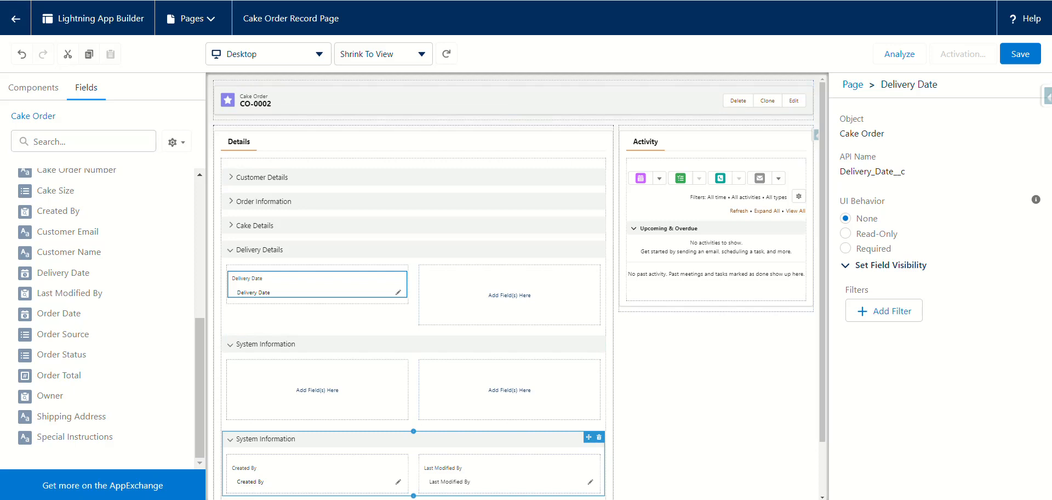
pyautogui.scroll(3, 104, 318)
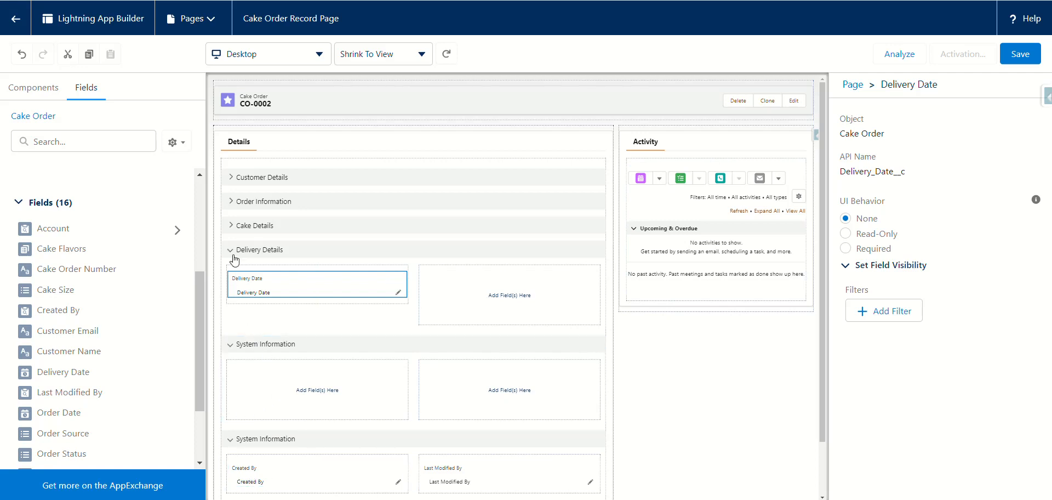
pyautogui.click(241, 308)
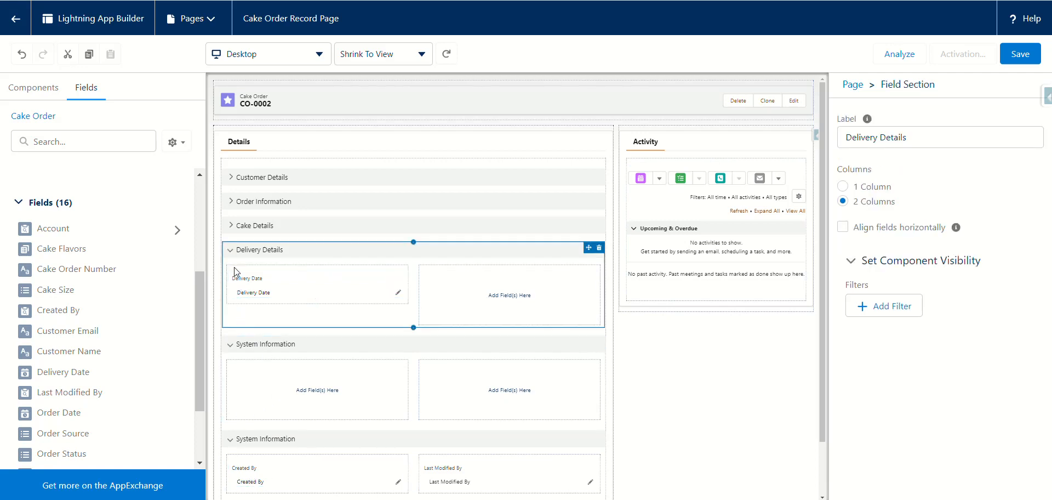
# Step: Collapse the Delivery Details section and select the empty System Information section
pyautogui.click(233, 251)
pyautogui.click(245, 301)
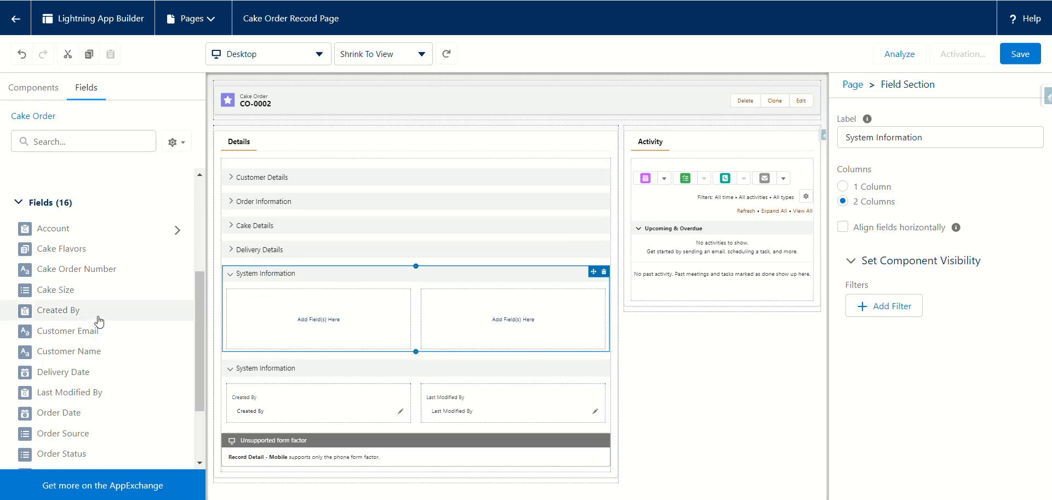
pyautogui.scroll(-3, 96, 311)
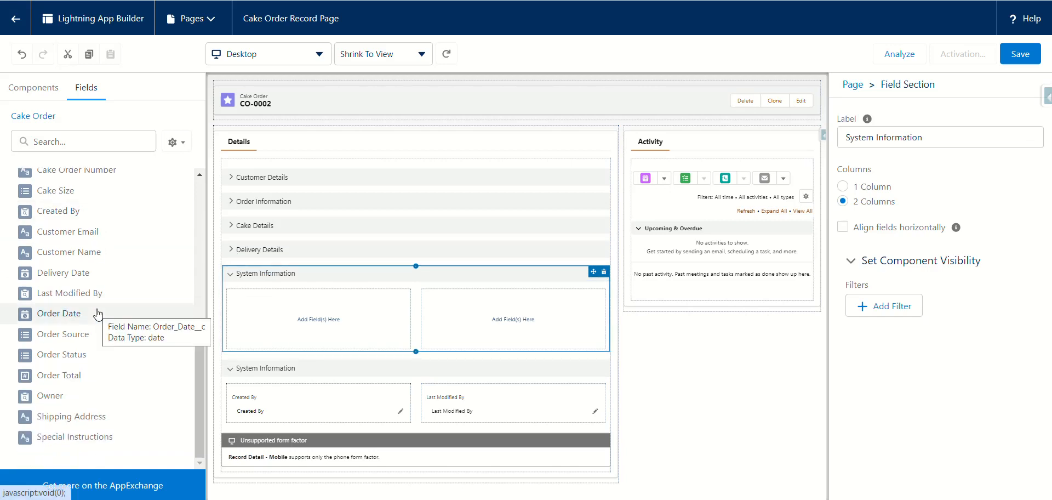
pyautogui.scroll(5, 97, 315)
pyautogui.scroll(-5, 98, 315)
pyautogui.scroll(5, 97, 314)
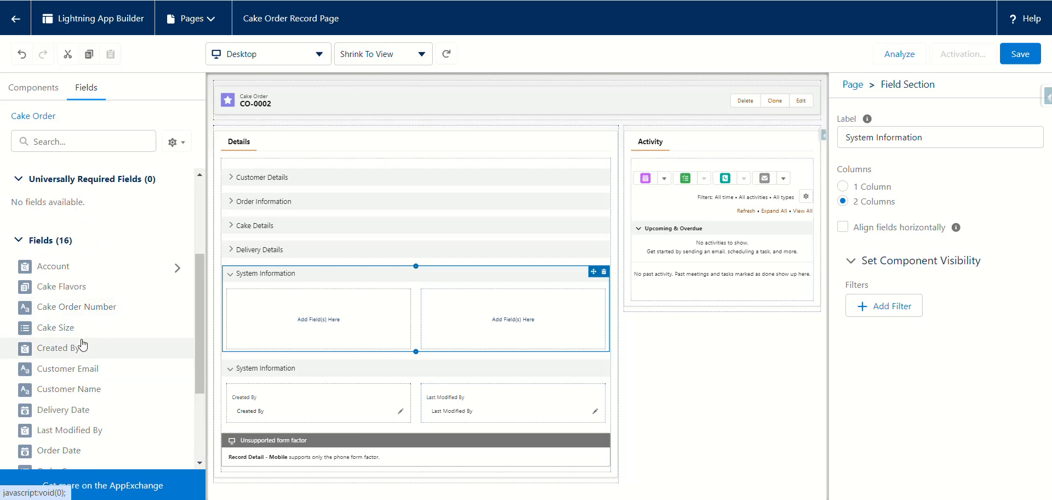
# Step: Place Created By in System Information's left column and Last Modified By in its right column
pyautogui.moveTo(73, 347); pyautogui.dragTo(246, 307)
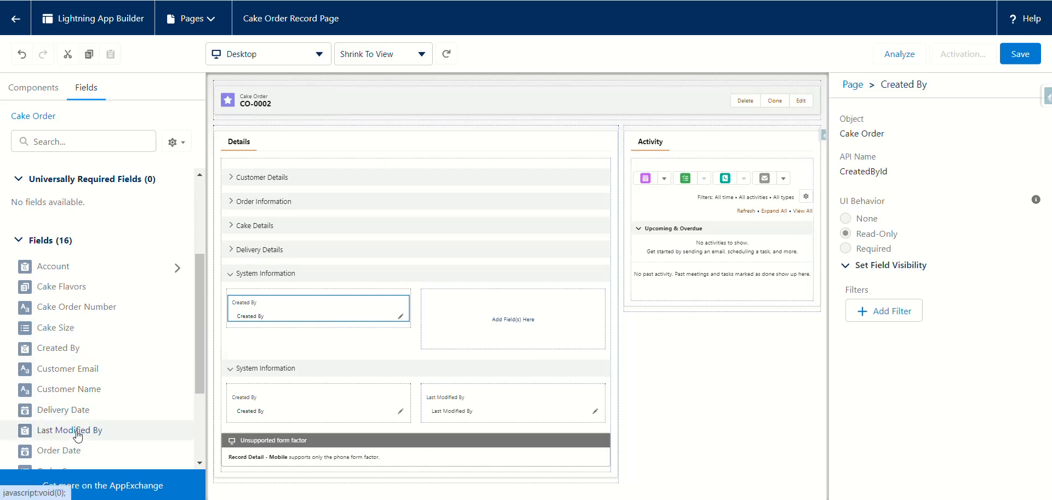
pyautogui.moveTo(77, 435); pyautogui.dragTo(430, 314)
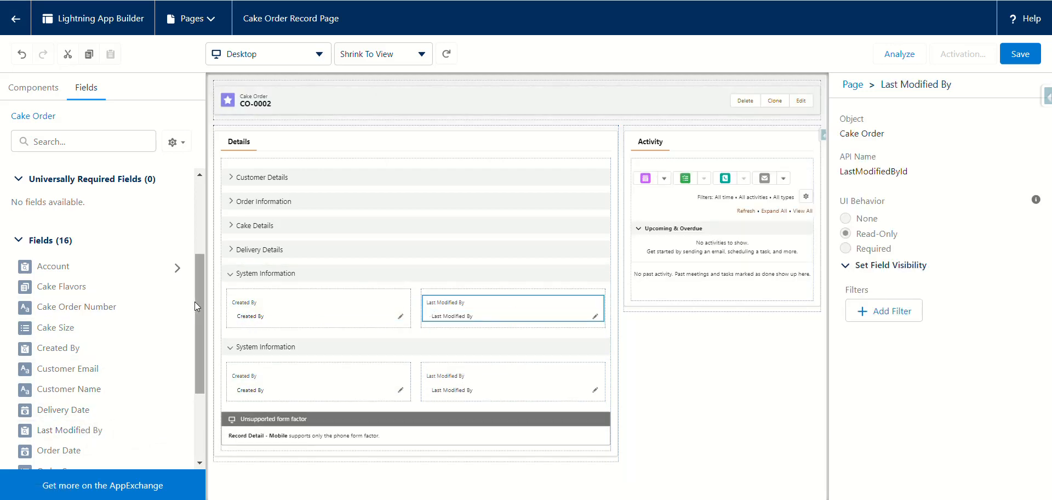
pyautogui.moveTo(198, 306); pyautogui.dragTo(202, 284)
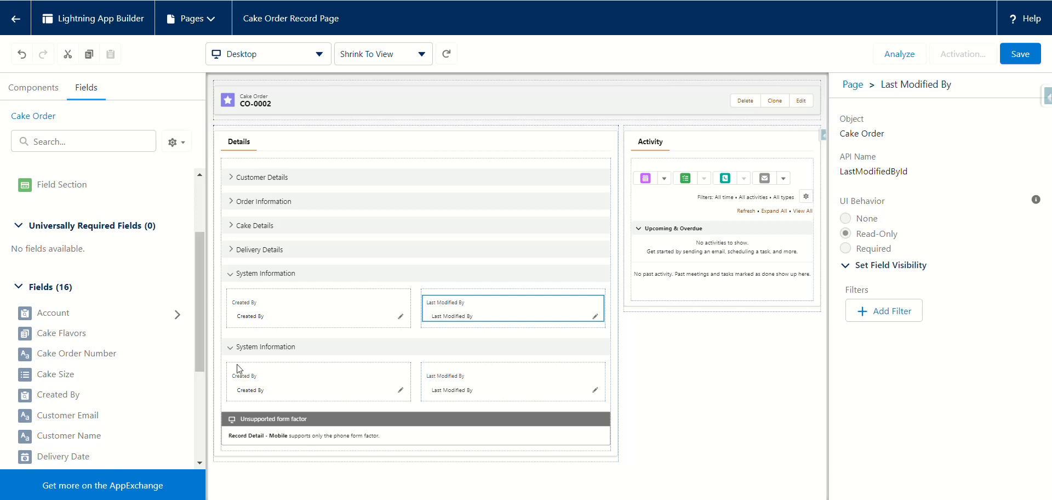
pyautogui.moveTo(607, 346)
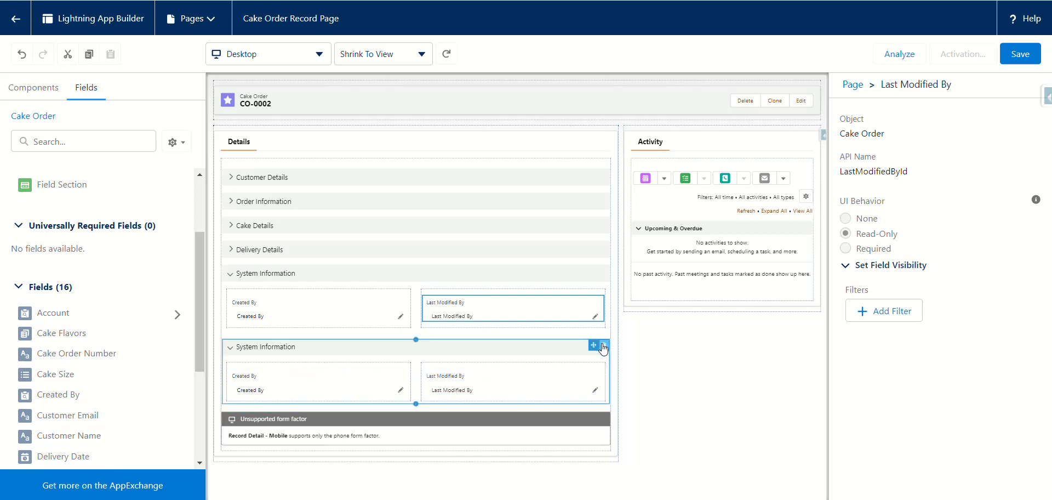
# Step: Delete the lower duplicate System Information section and save the record page
pyautogui.click(603, 345)
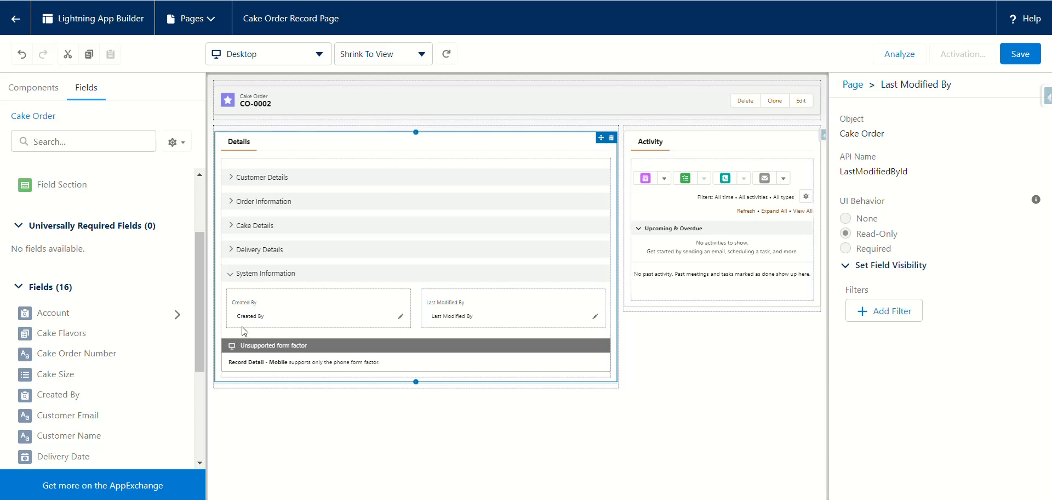
pyautogui.click(1015, 59)
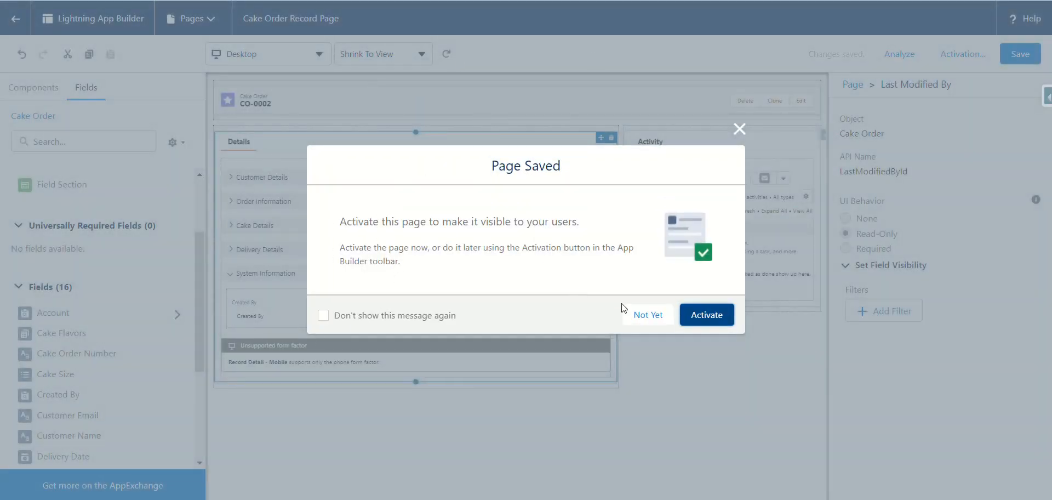
# Step: Activate the Cake Order Record Page as the org default for desktop and phone
pyautogui.click(699, 322)
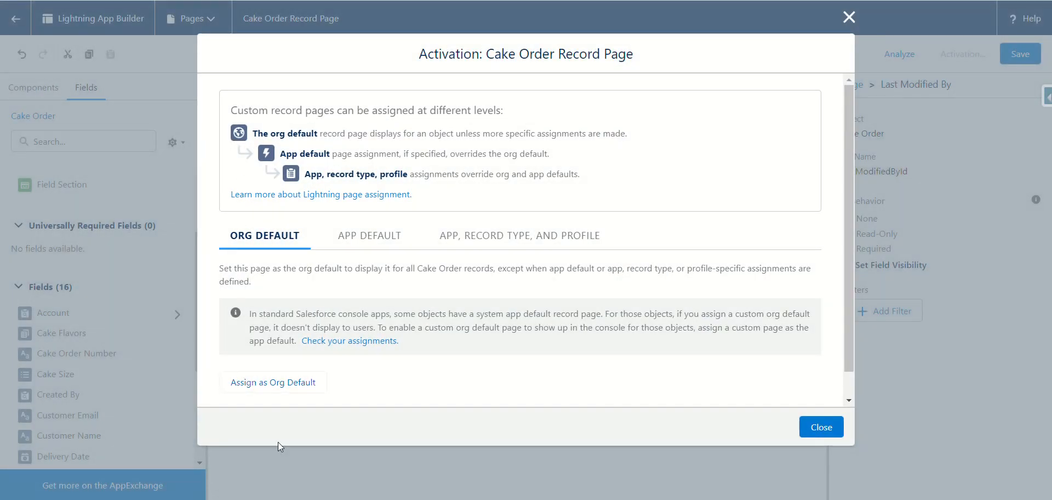
pyautogui.click(278, 385)
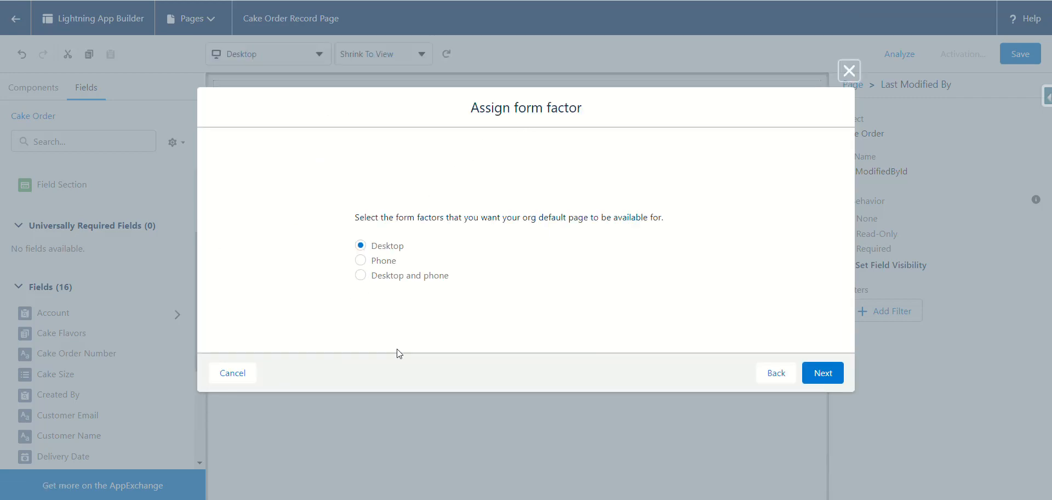
pyautogui.click(367, 281)
pyautogui.click(844, 373)
pyautogui.click(844, 373)
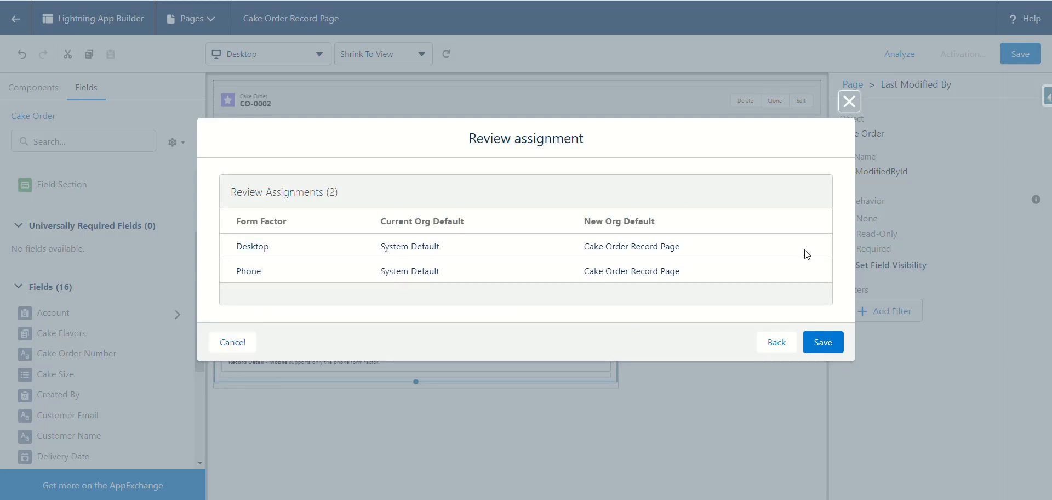
pyautogui.click(823, 343)
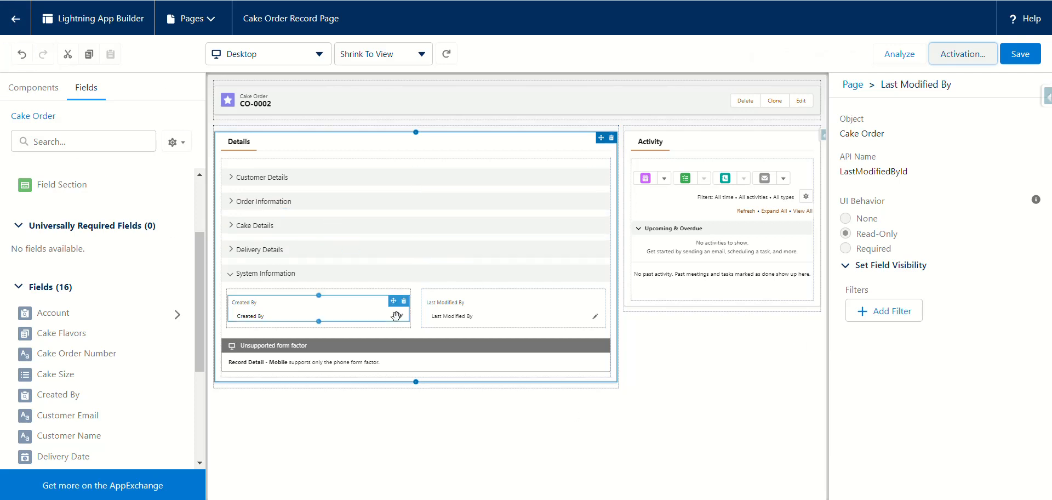
# Step: Expand Customer Details, Order Information, Cake Details and Delivery Details, then collapse System Information
pyautogui.click(235, 277)
pyautogui.click(234, 275)
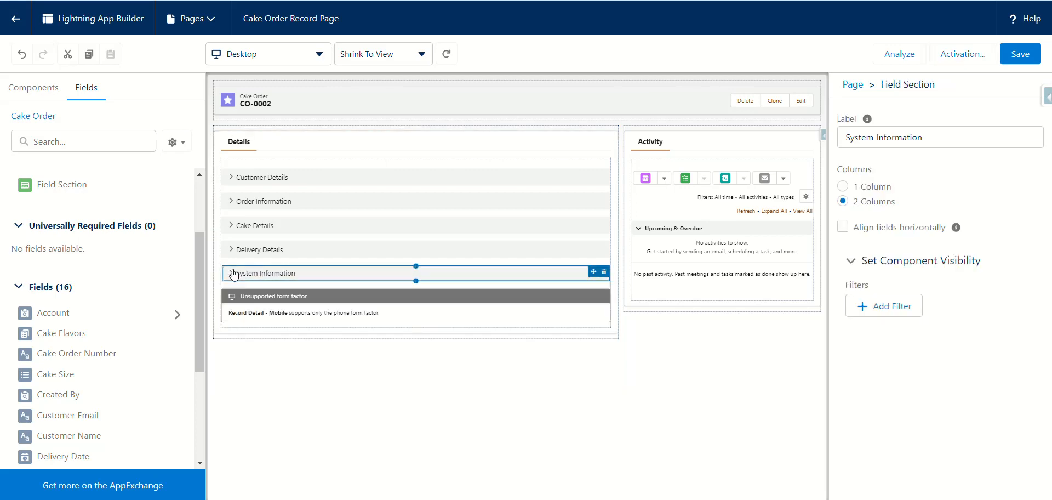
pyautogui.click(234, 275)
pyautogui.click(232, 249)
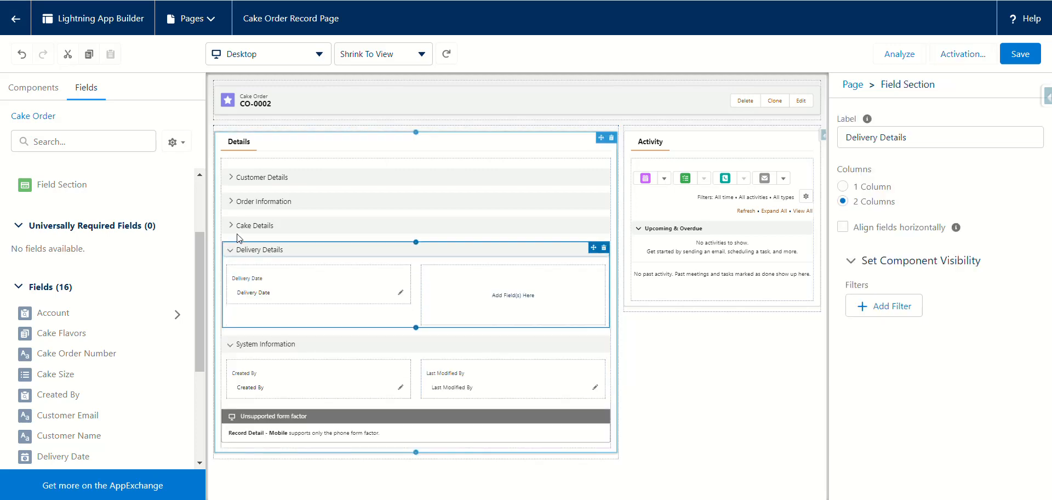
pyautogui.click(234, 226)
pyautogui.click(232, 201)
pyautogui.click(231, 178)
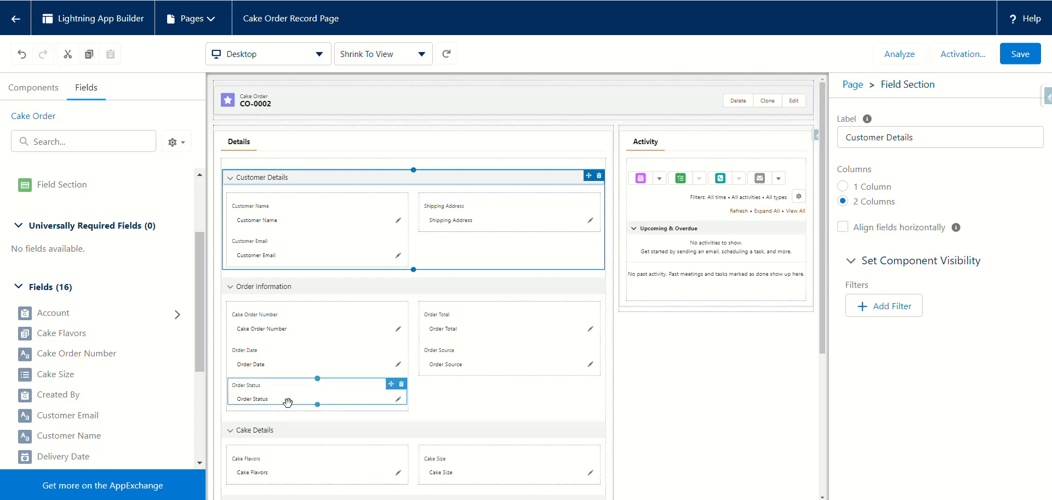
pyautogui.scroll(-3, 453, 409)
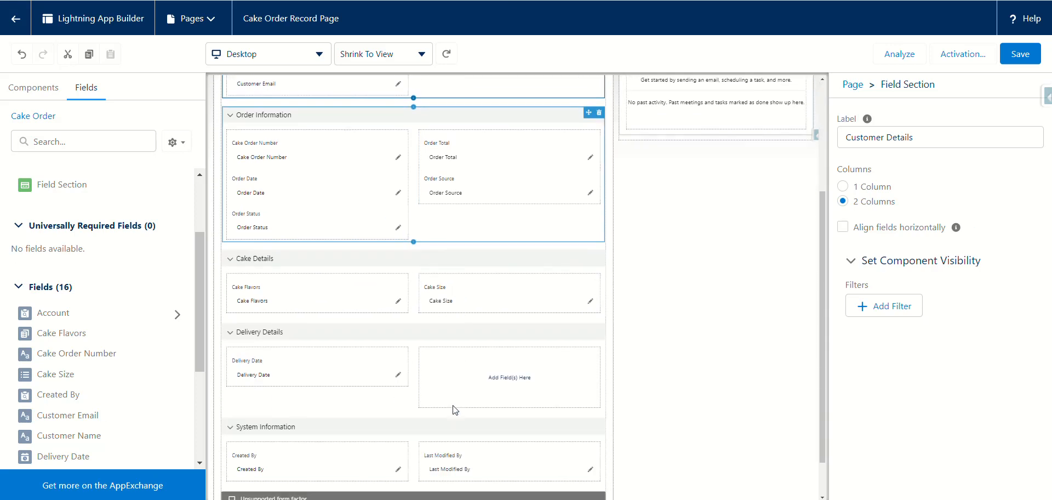
pyautogui.scroll(-1, 453, 408)
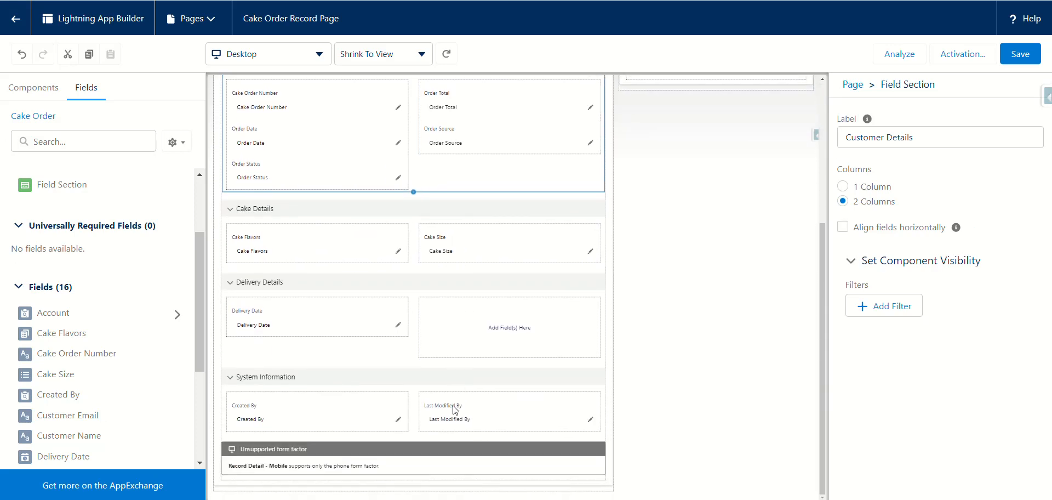
pyautogui.click(372, 384)
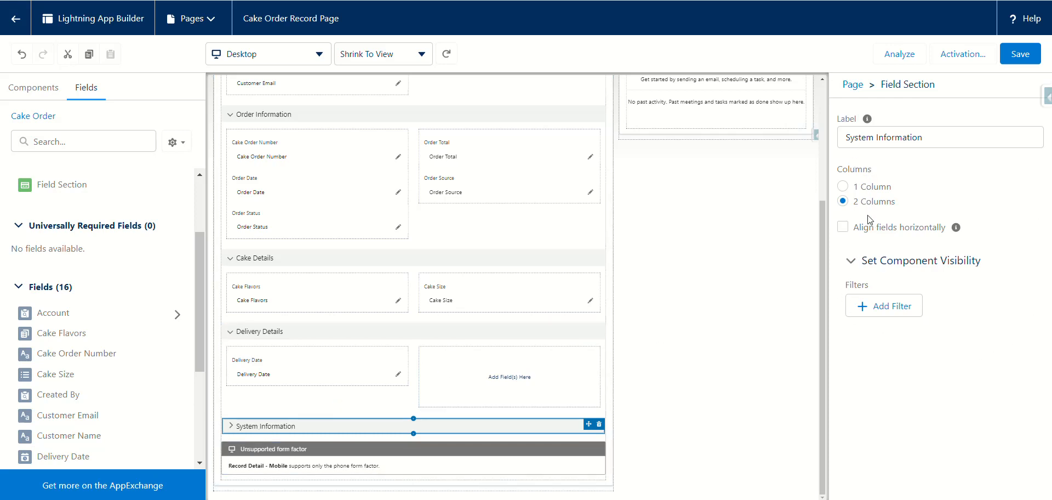
# Step: Add an Advanced visibility filter to System Information and bring up its field picker
pyautogui.click(880, 310)
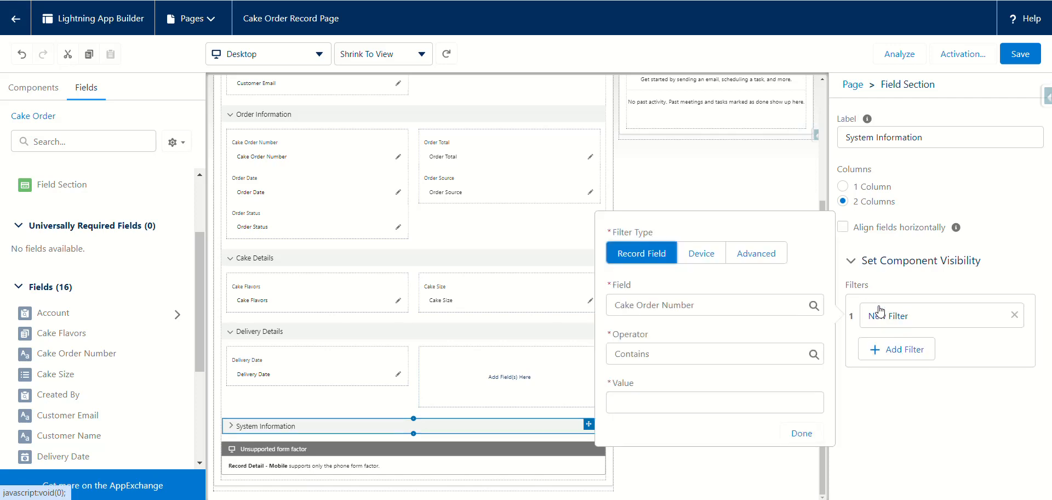
pyautogui.click(758, 256)
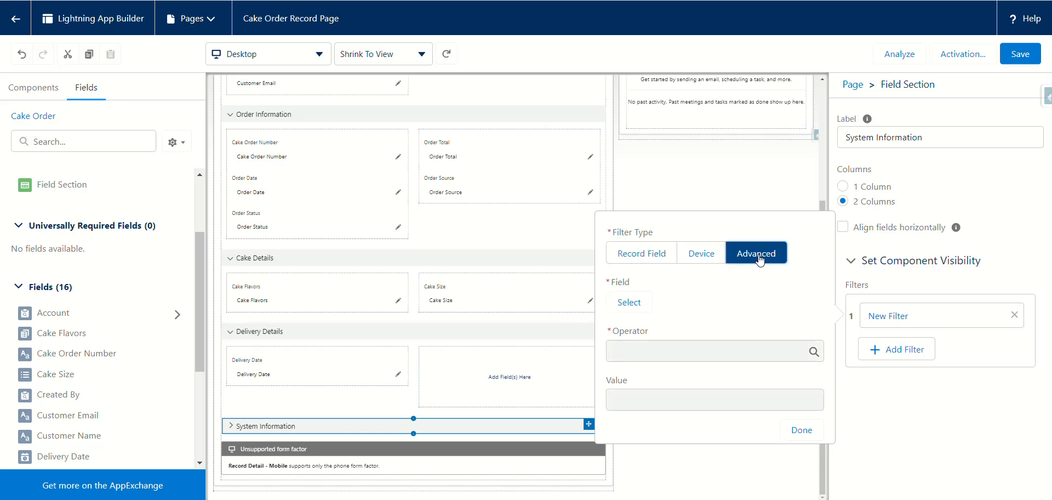
pyautogui.click(629, 307)
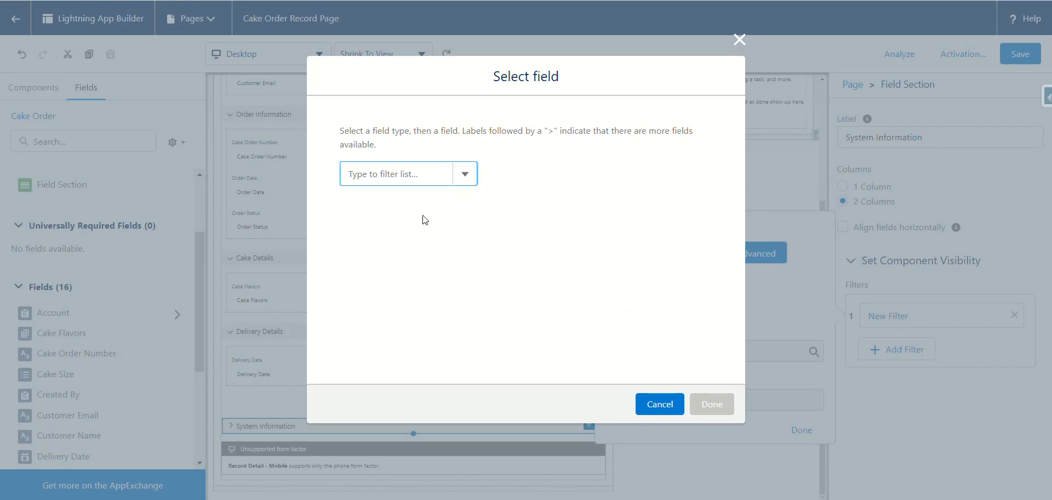
# Step: Choose the current User's fields as the source for the filter field
pyautogui.click(364, 177)
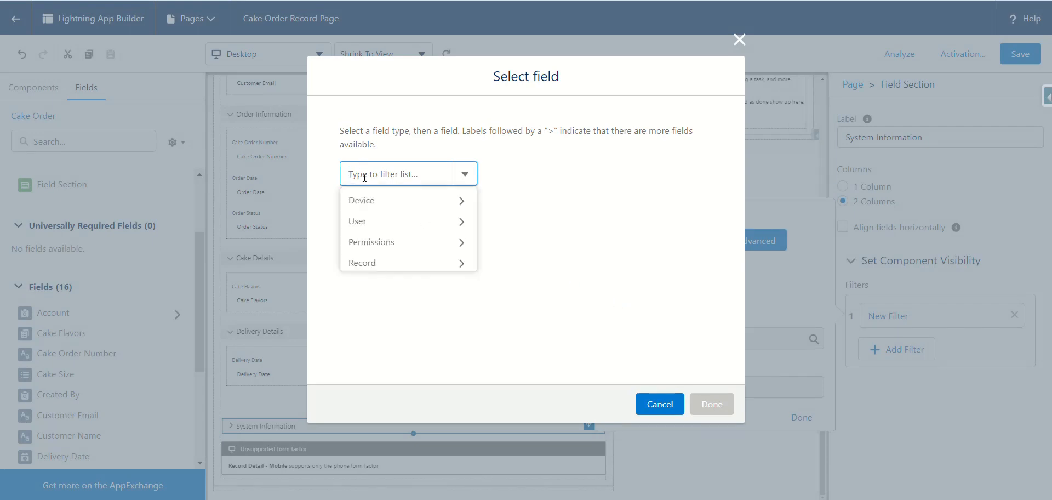
pyautogui.click(364, 222)
pyautogui.click(410, 171)
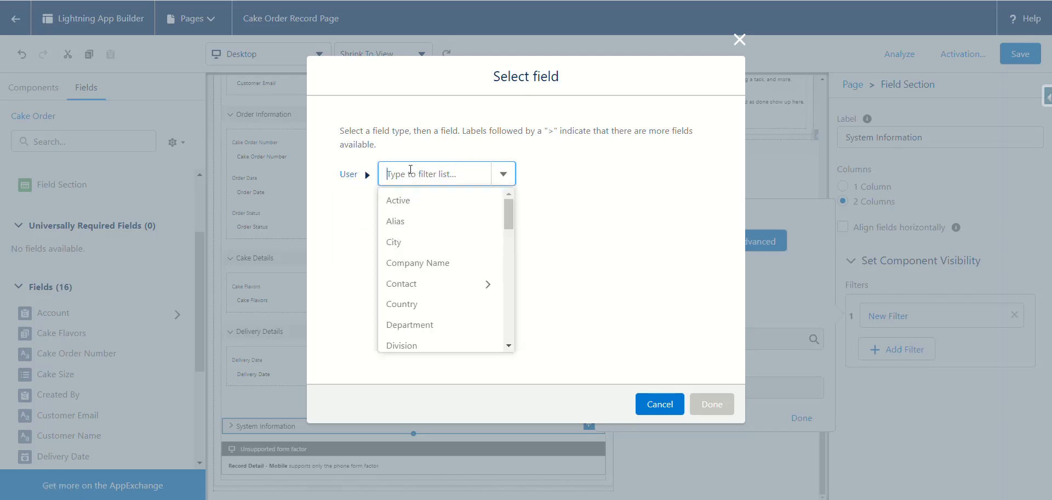
pyautogui.scroll(-4, 436, 258)
pyautogui.scroll(1, 441, 254)
pyautogui.scroll(1, 441, 254)
pyautogui.scroll(1, 441, 254)
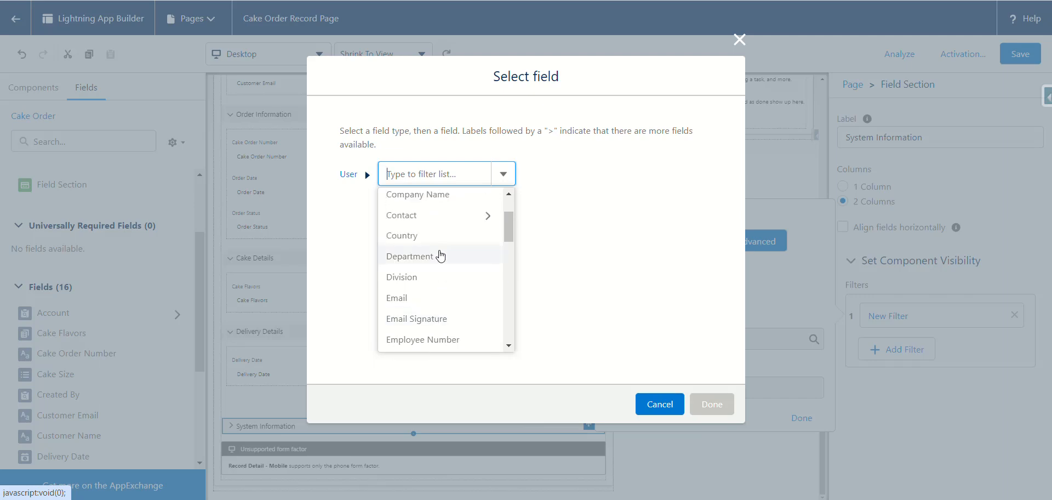
pyautogui.moveTo(505, 231)
pyautogui.mouseDown()
pyautogui.moveTo(507, 286)
pyautogui.moveTo(507, 215)
pyautogui.moveTo(508, 271)
pyautogui.moveTo(508, 225)
pyautogui.mouseUp()
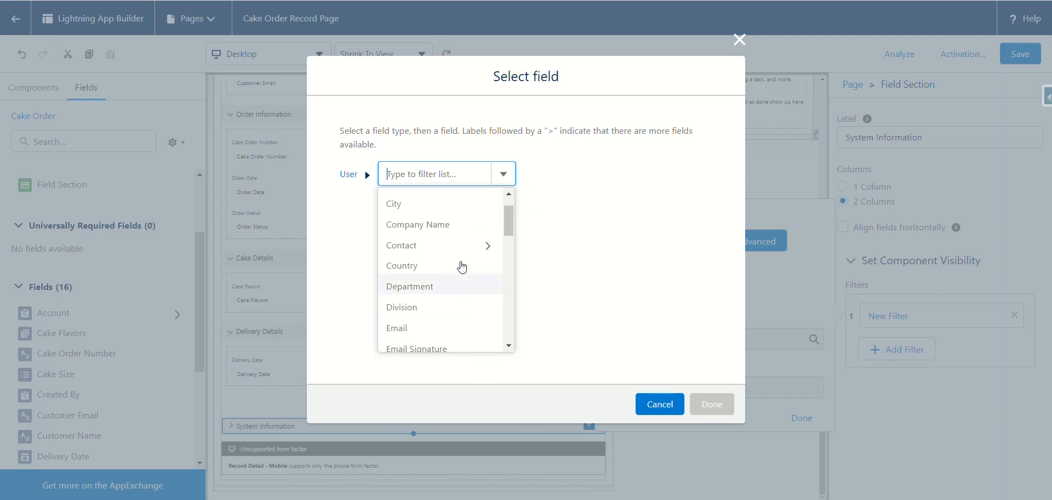
pyautogui.moveTo(511, 220); pyautogui.dragTo(495, 296)
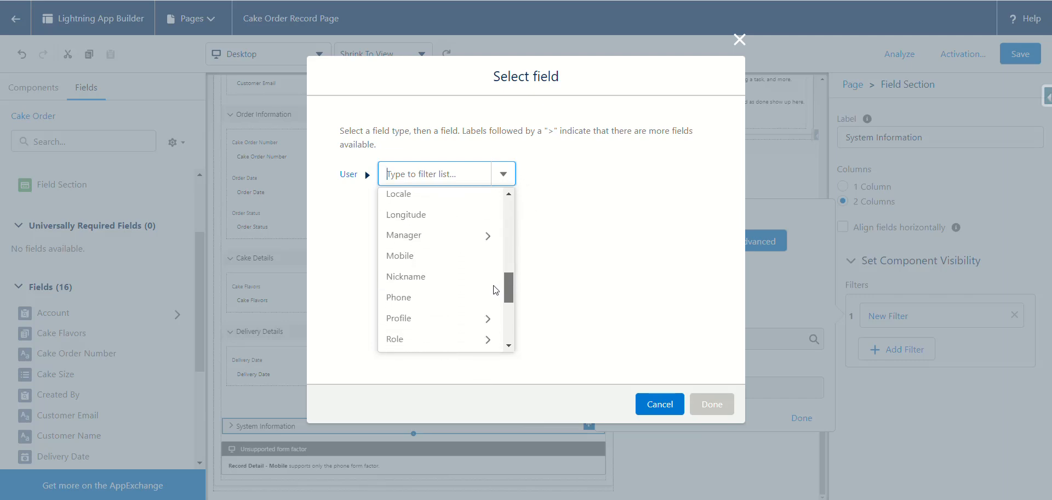
# Step: Pick the User's Profile Name field and confirm User > Profile > Name
pyautogui.click(414, 325)
pyautogui.click(499, 176)
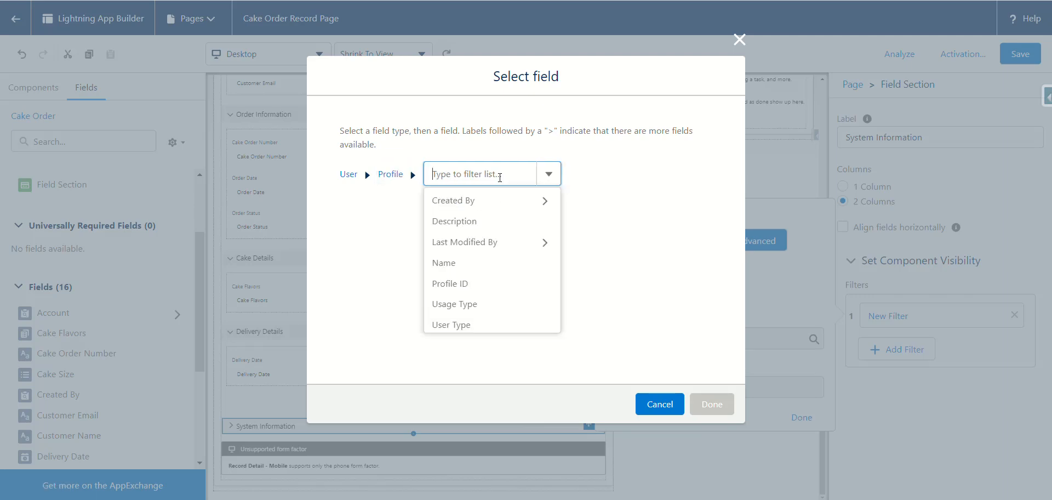
pyautogui.click(445, 263)
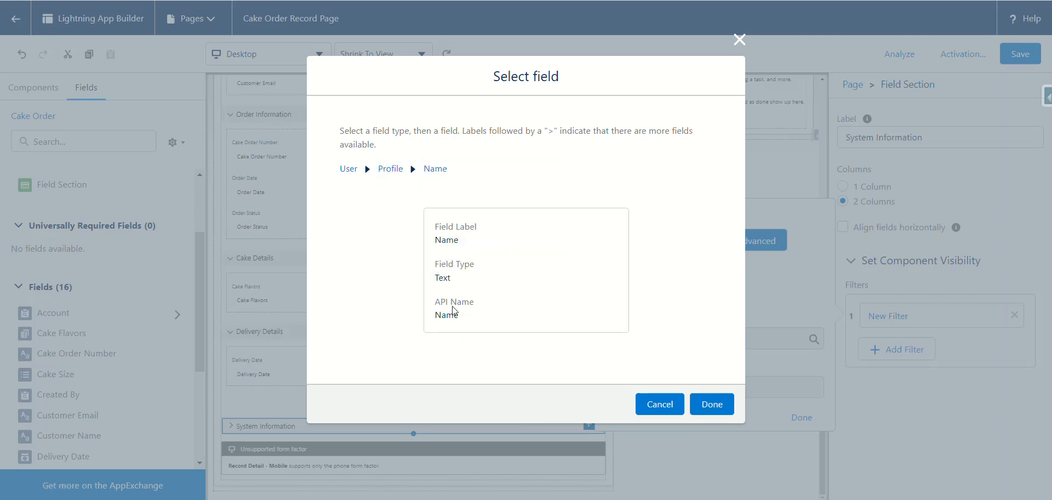
pyautogui.click(713, 405)
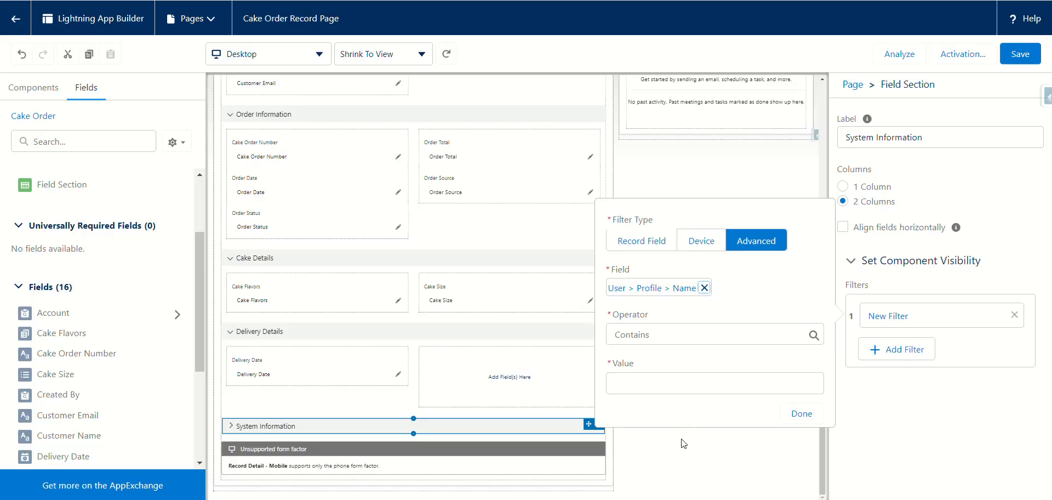
# Step: Set the filter operator to Equal with value 'System Administrator' and apply it
pyautogui.click(649, 336)
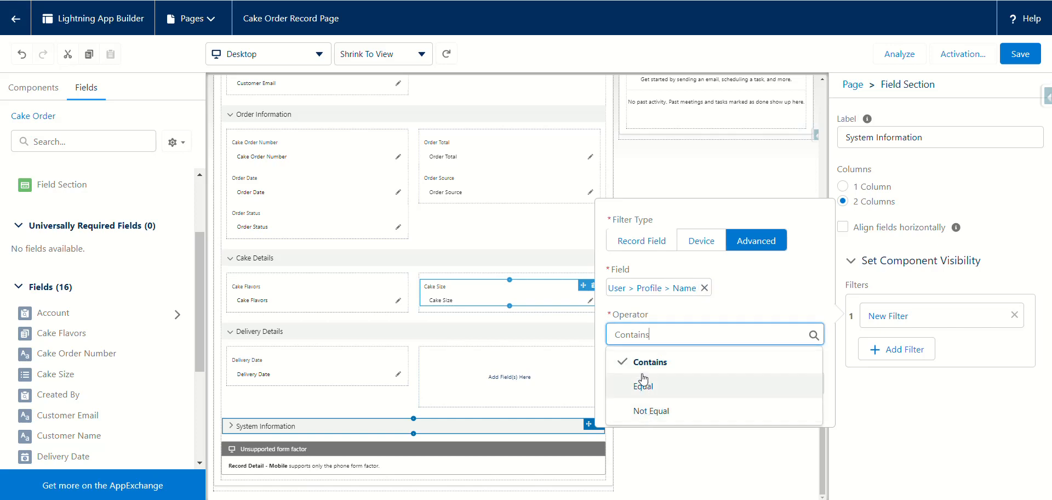
pyautogui.click(643, 387)
pyautogui.click(638, 382)
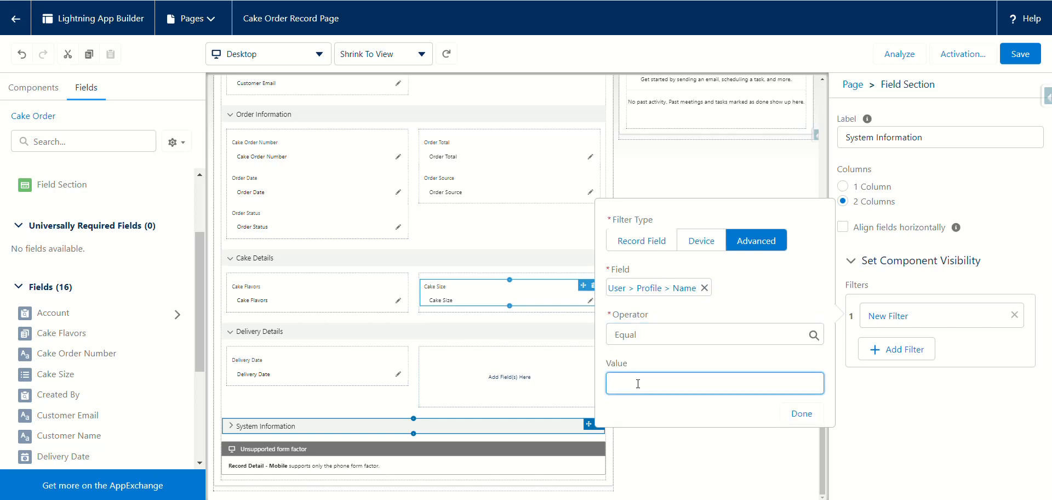
pyautogui.write('System Administrator')
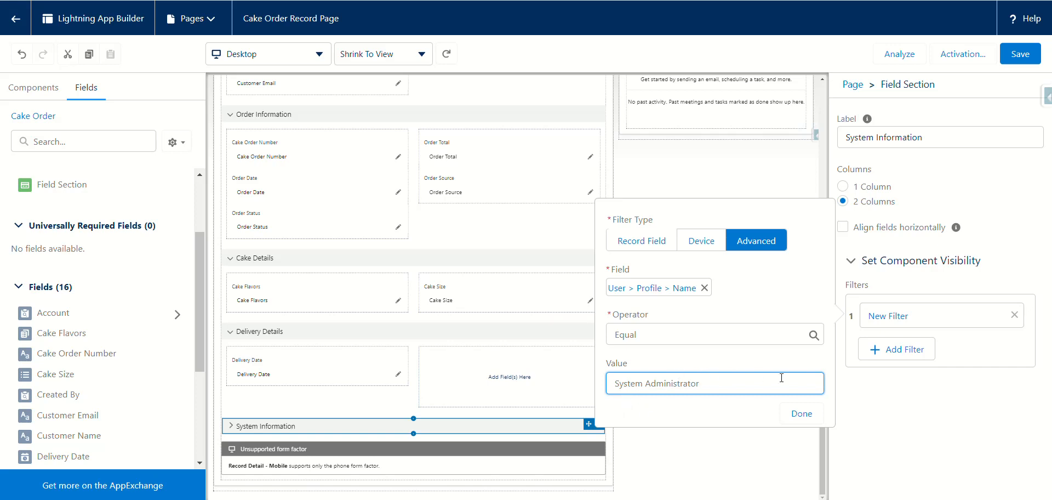
pyautogui.click(800, 420)
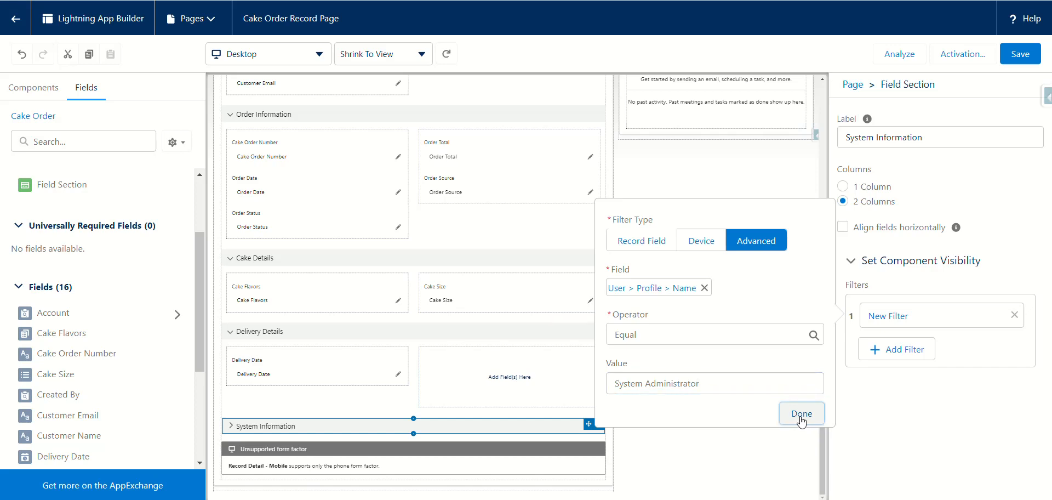
pyautogui.click(800, 420)
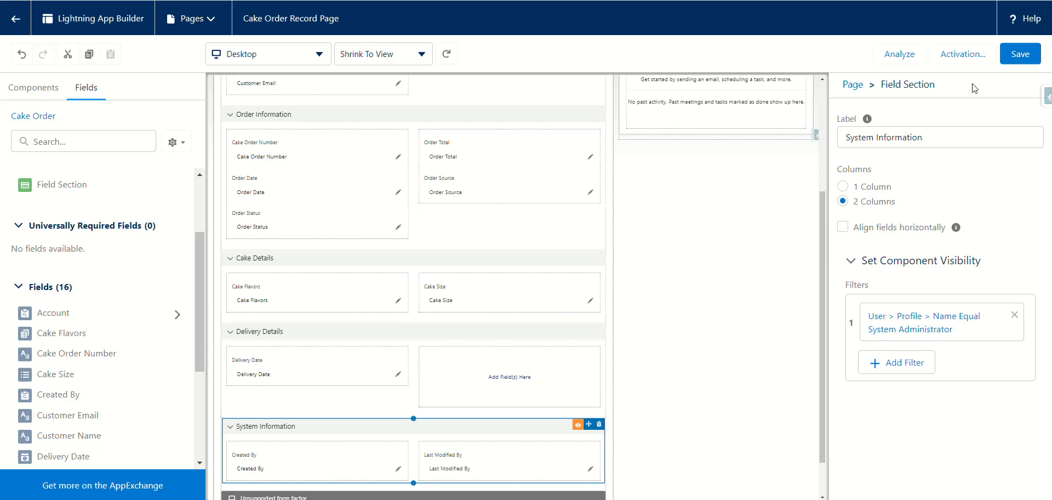
# Step: Save the page with the admin-only filter and scroll the canvas back to the top
pyautogui.click(1015, 62)
pyautogui.scroll(5, 296, 164)
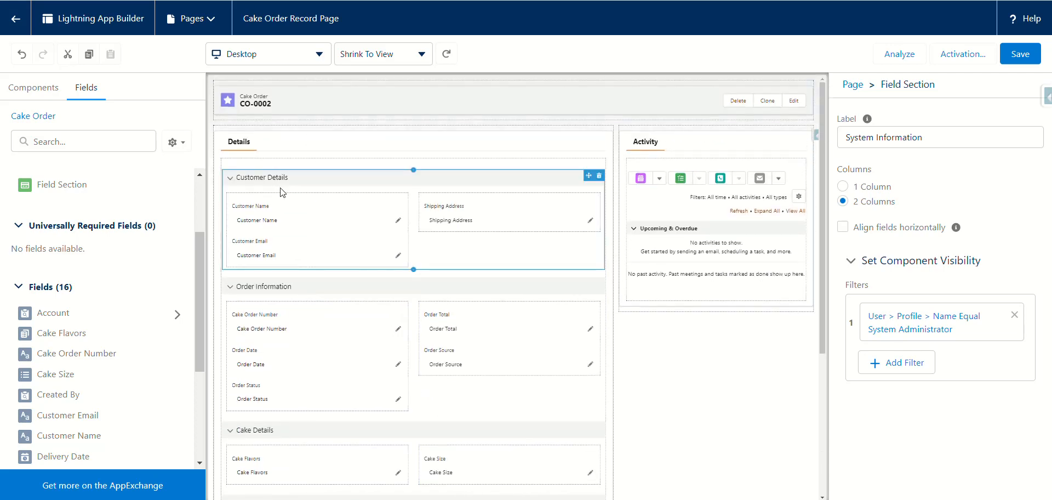
# Step: Set Customer Name, Customer Email and Shipping Address to Required, saving after each change
pyautogui.click(285, 214)
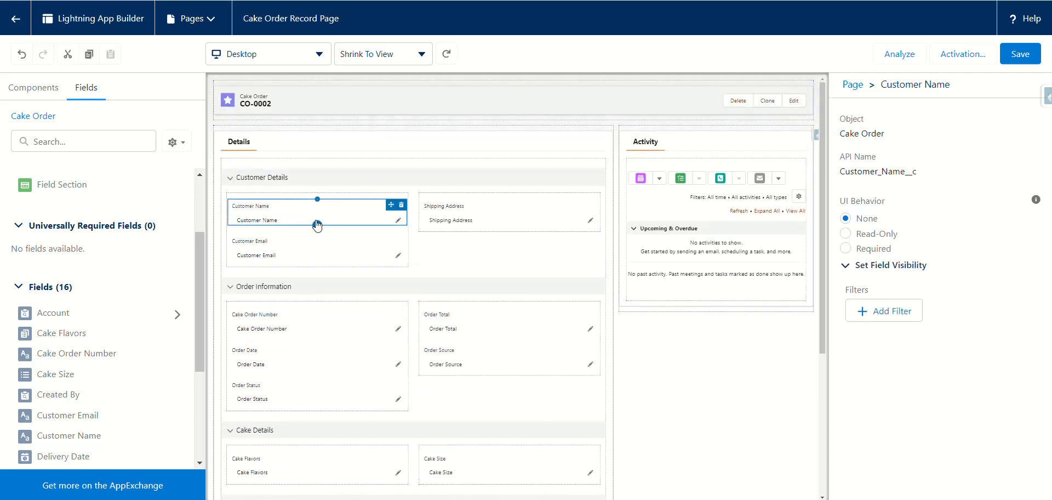
pyautogui.click(845, 249)
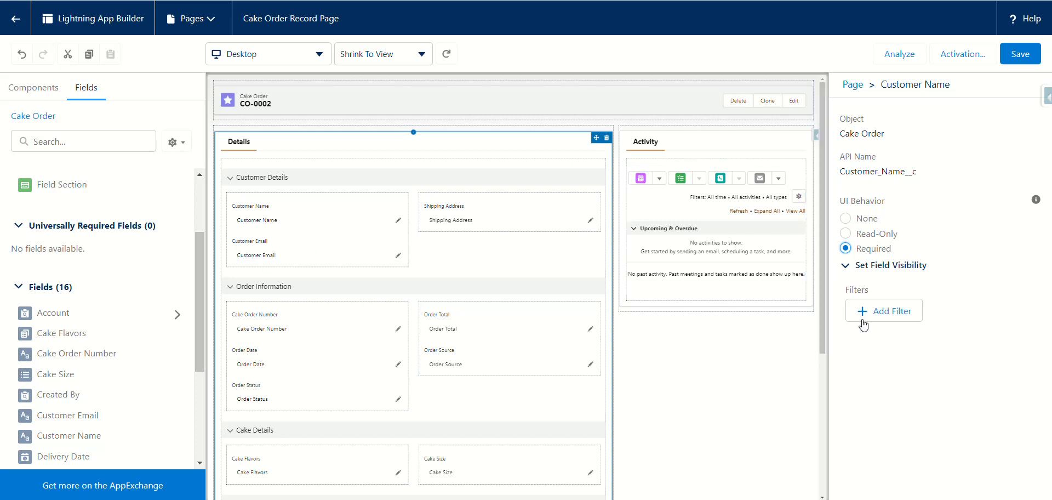
pyautogui.click(1018, 55)
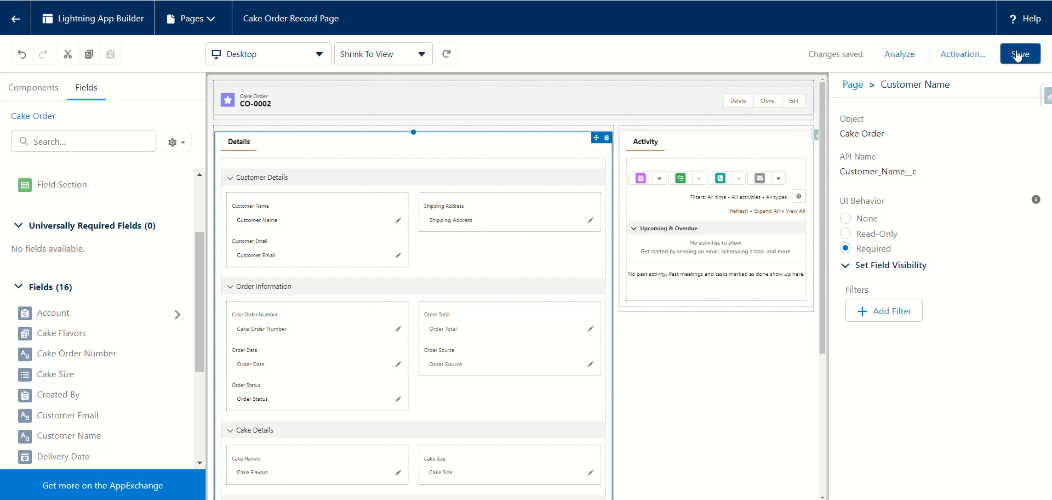
pyautogui.click(267, 254)
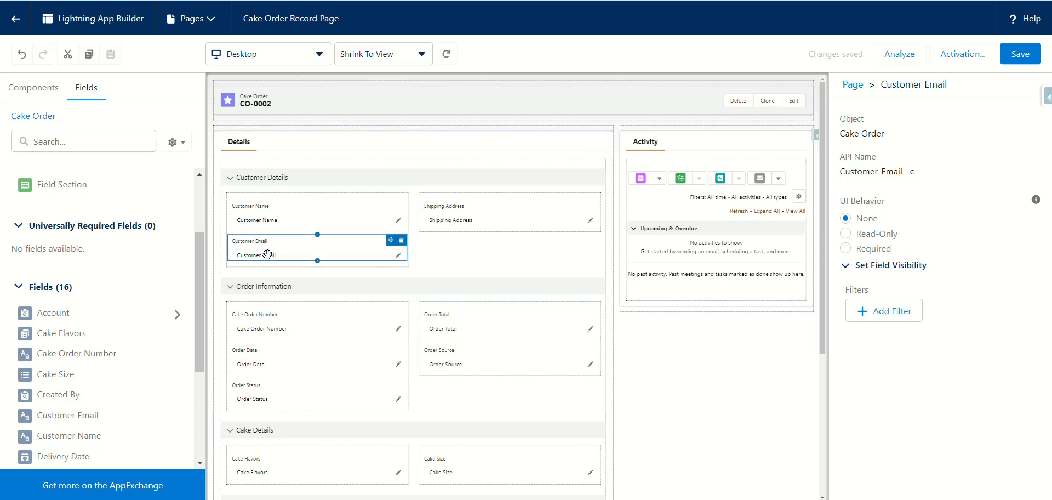
pyautogui.click(846, 248)
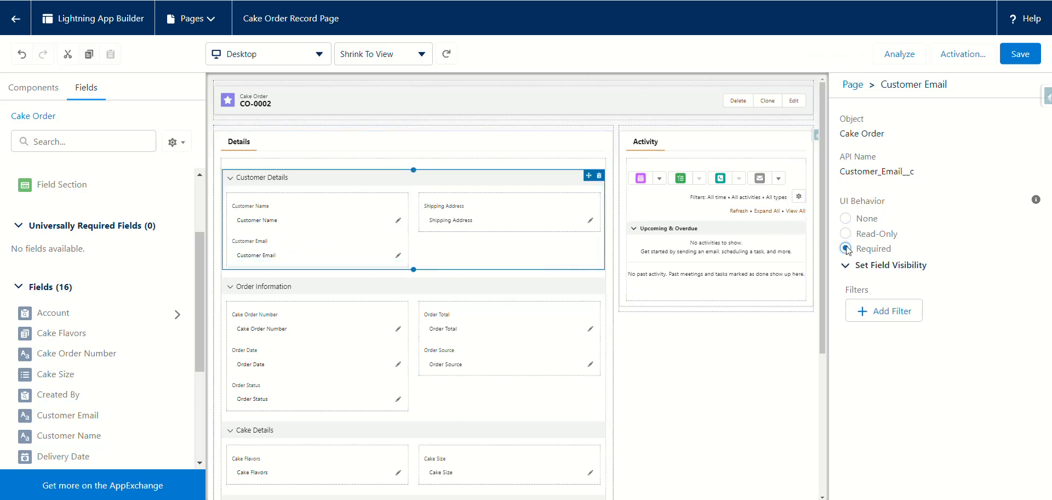
pyautogui.click(1015, 54)
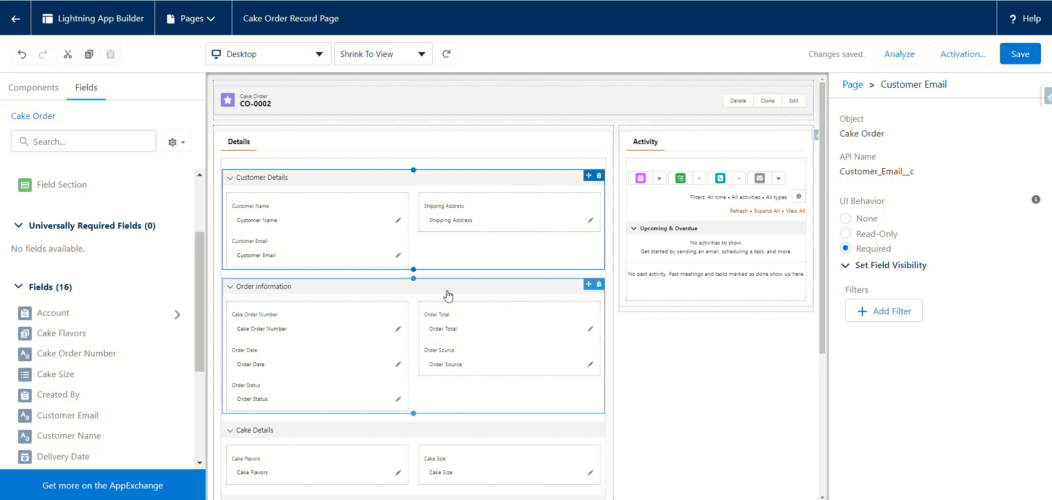
pyautogui.click(470, 209)
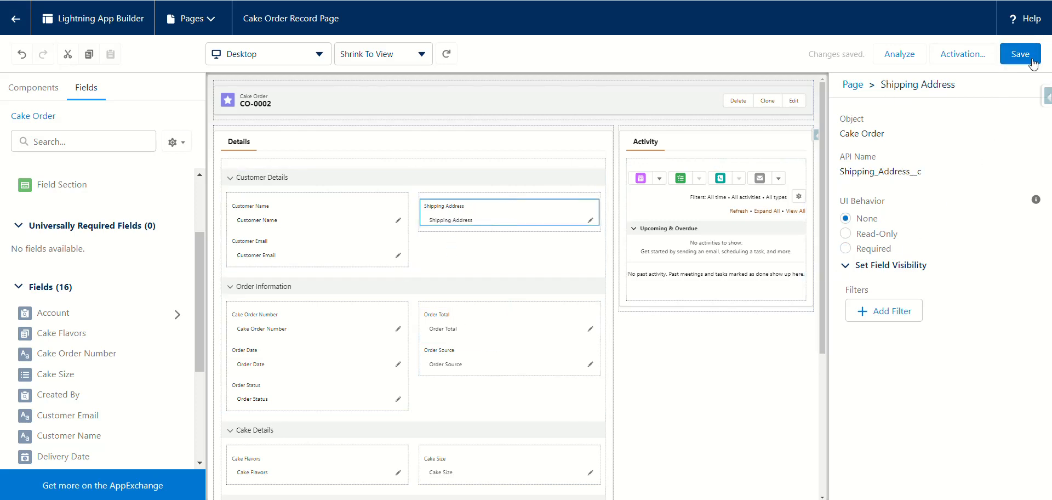
pyautogui.click(845, 249)
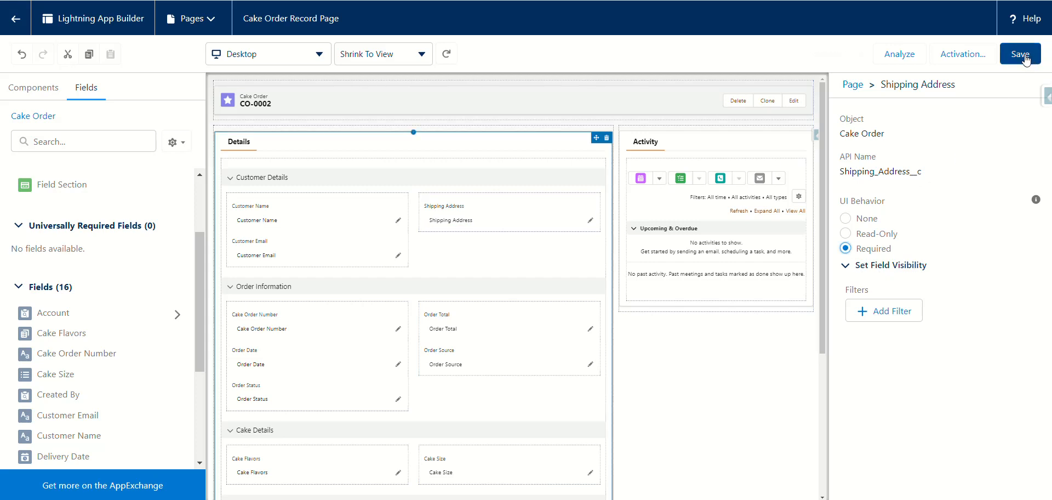
pyautogui.click(1019, 54)
pyautogui.click(971, 57)
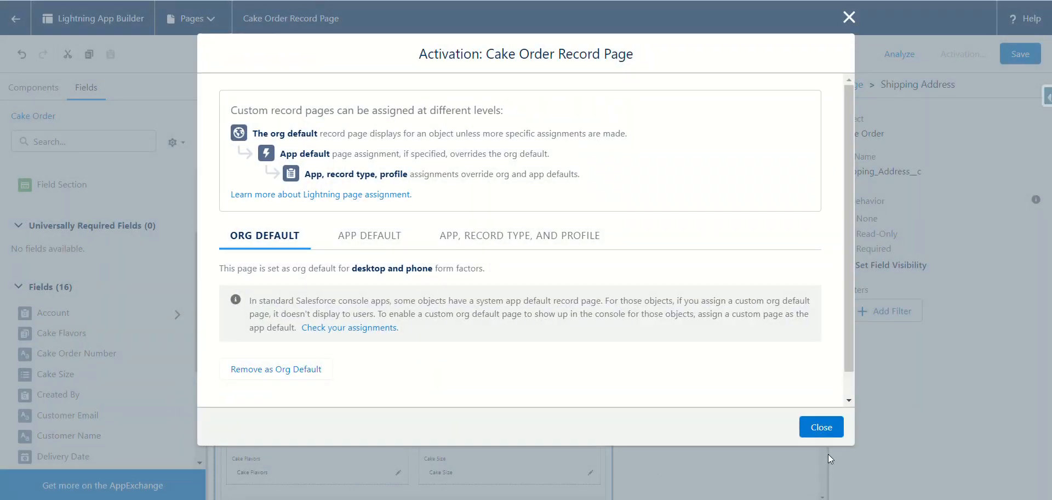
pyautogui.click(827, 429)
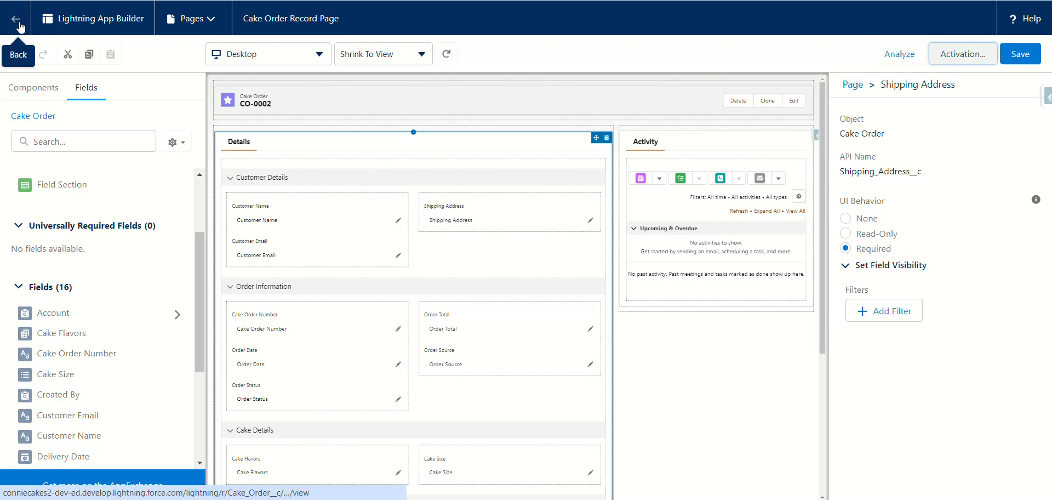
pyautogui.scroll(-4, 377, 378)
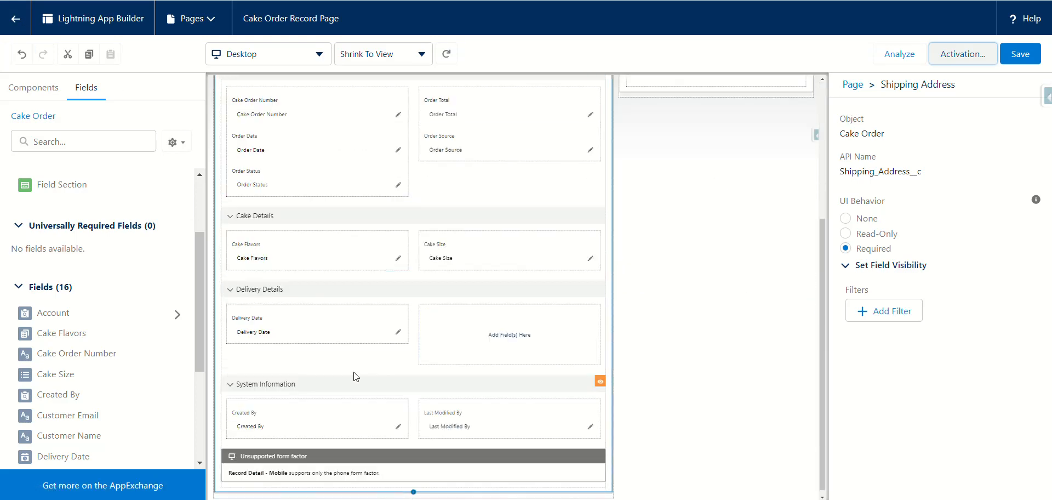
# Step: Return to the CO-0002 Cake Order record and reload it to view the new Dynamic Forms layout
pyautogui.click(15, 23)
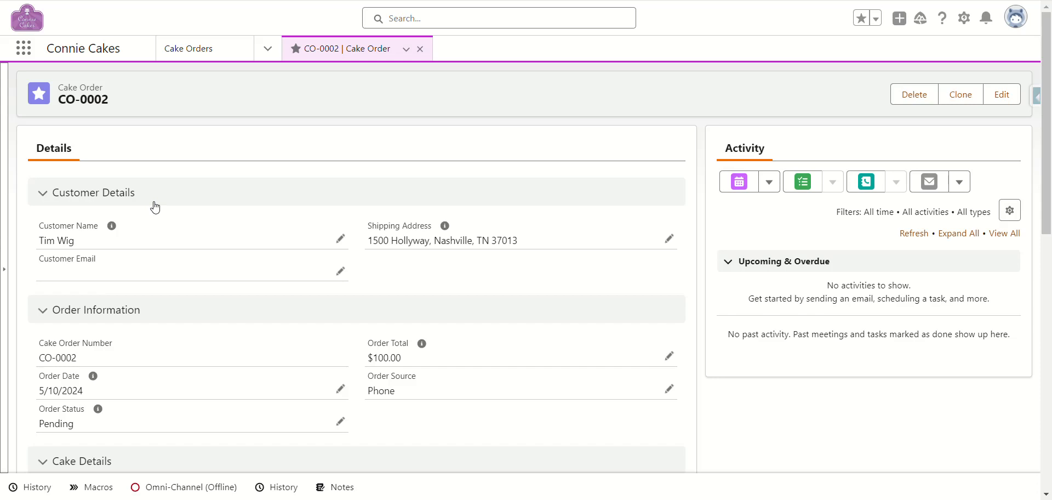
pyautogui.scroll(-4, 155, 206)
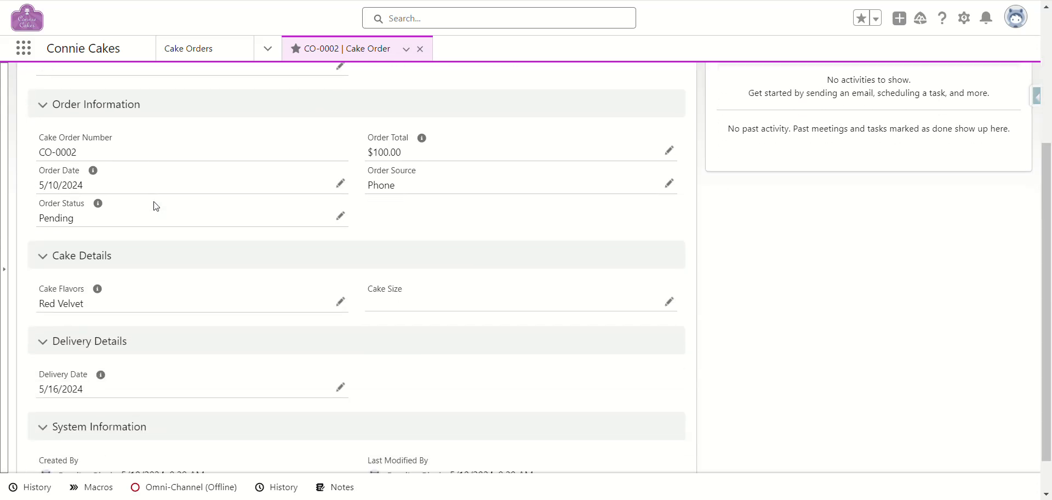
pyautogui.scroll(4, 155, 206)
pyautogui.scroll(-4, 155, 207)
pyautogui.press('F5')
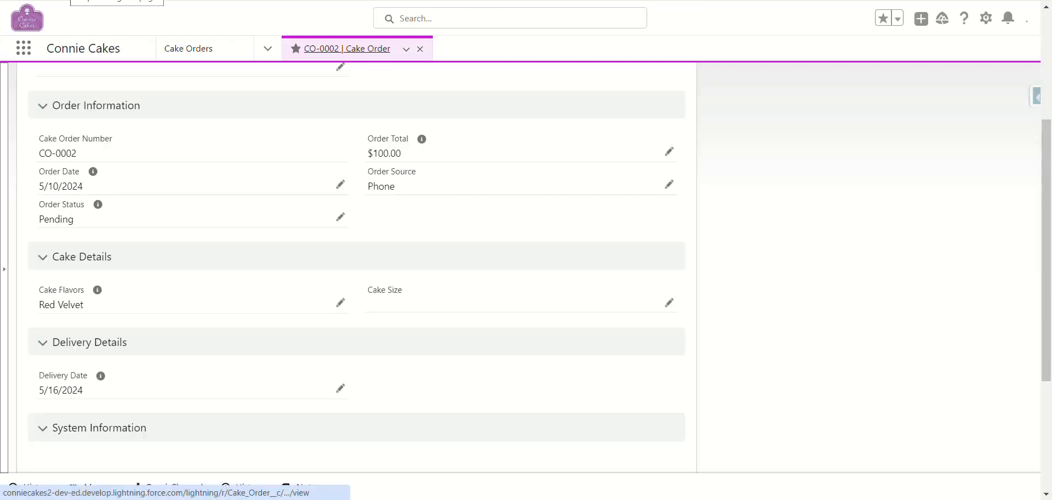
pyautogui.scroll(4, 256, 214)
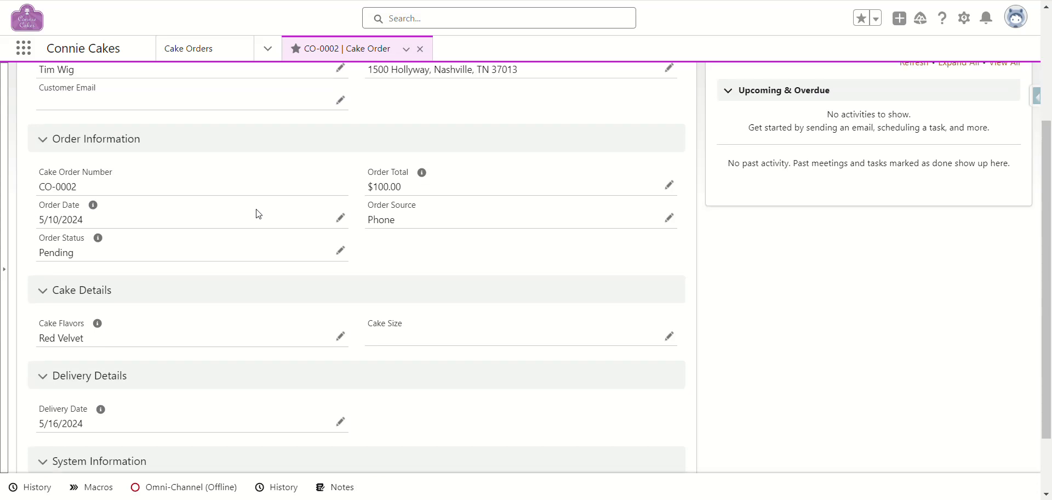
pyautogui.scroll(-4, 257, 212)
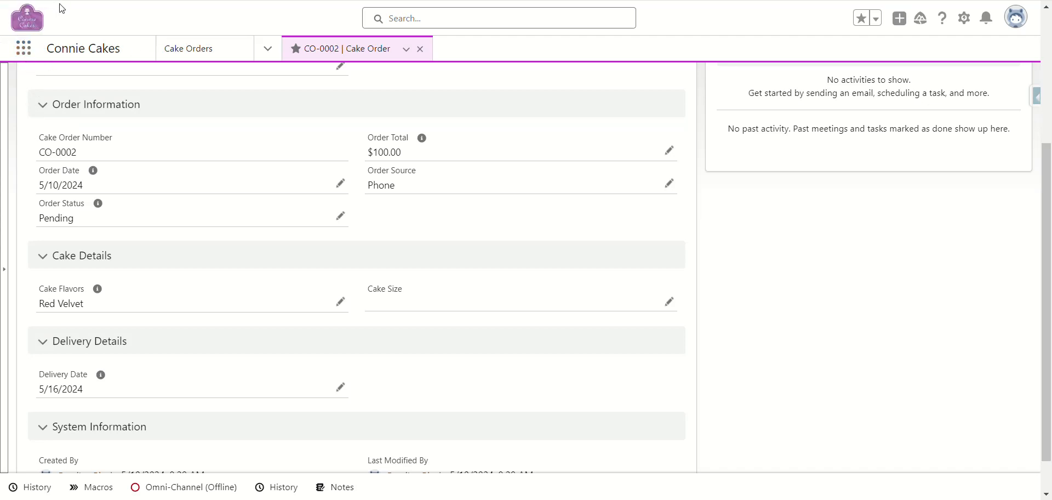
pyautogui.scroll(4, 356, 274)
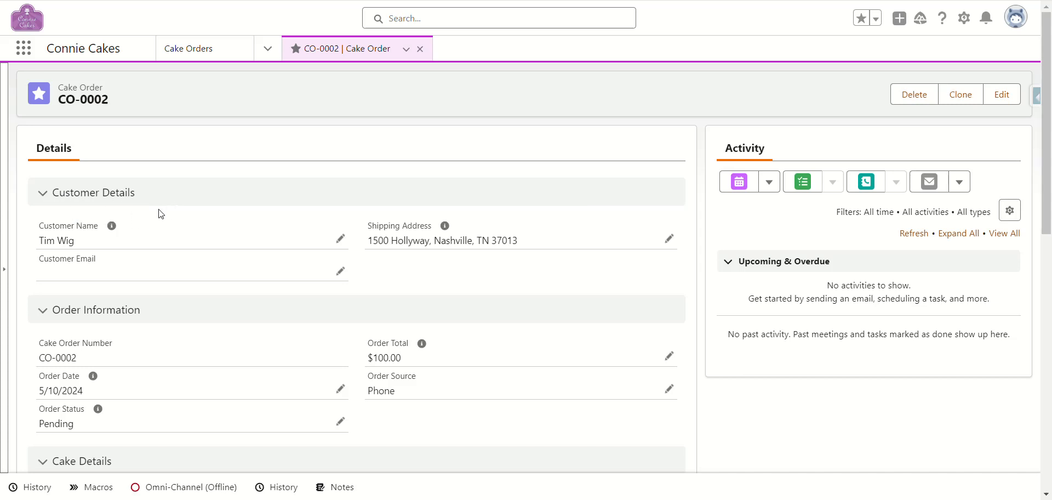
# Step: Collapse Order Information, Cake Details and Delivery Details on CO-0002, re-expanding Customer Details
pyautogui.click(44, 196)
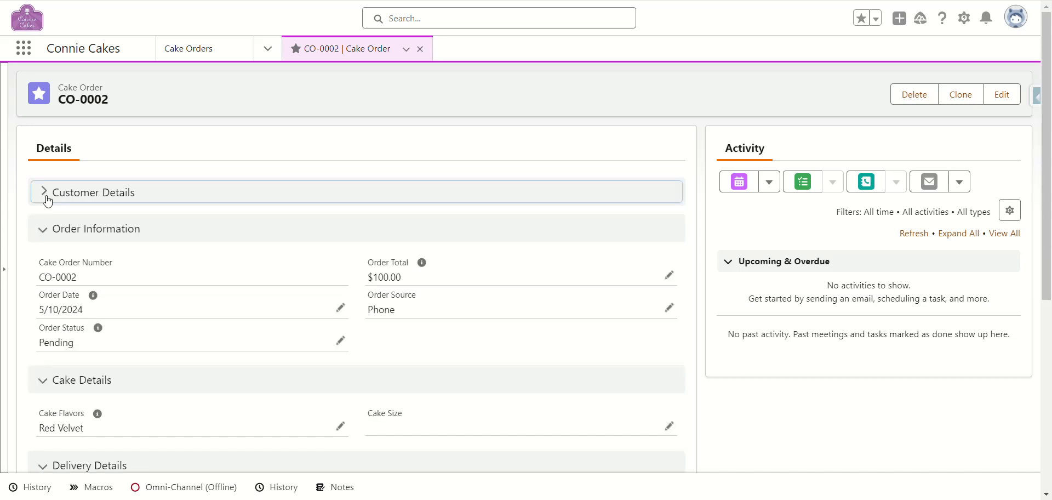
pyautogui.click(53, 235)
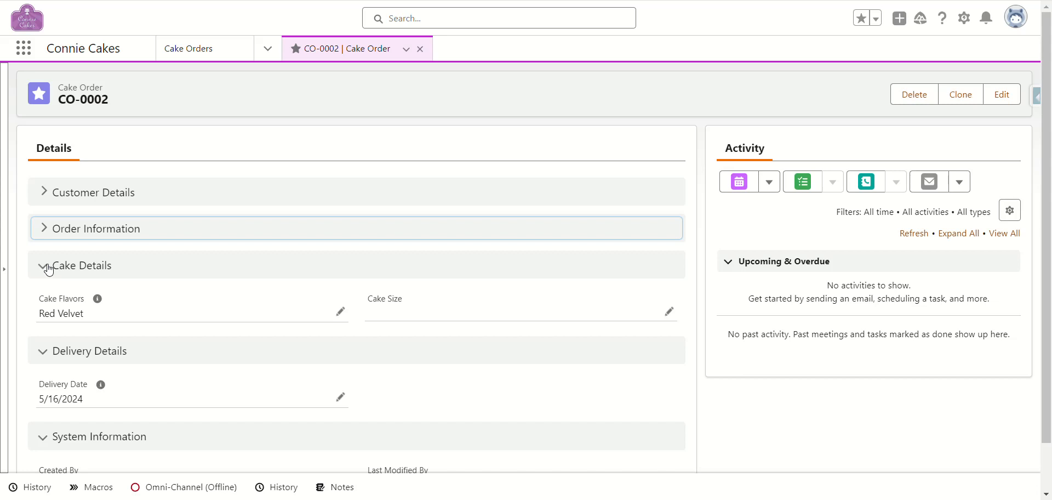
pyautogui.click(48, 269)
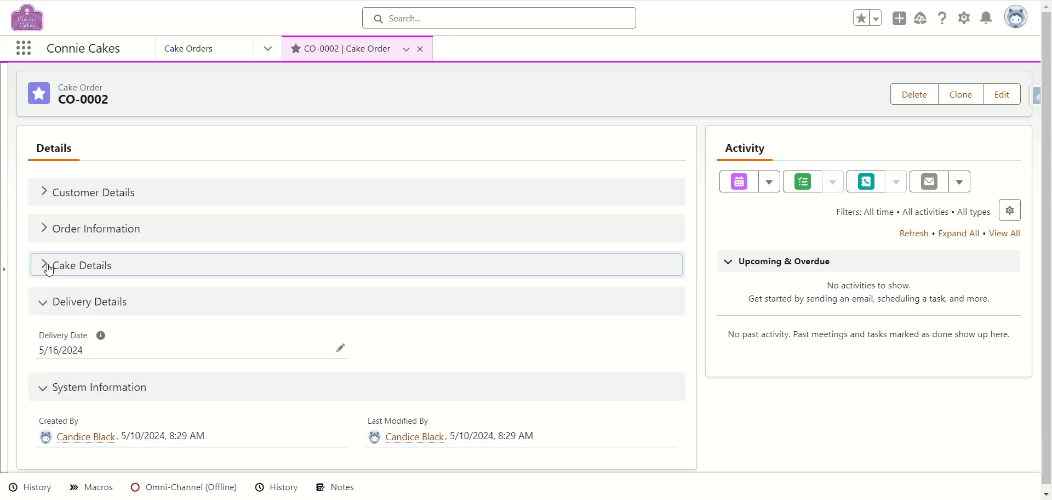
pyautogui.click(47, 306)
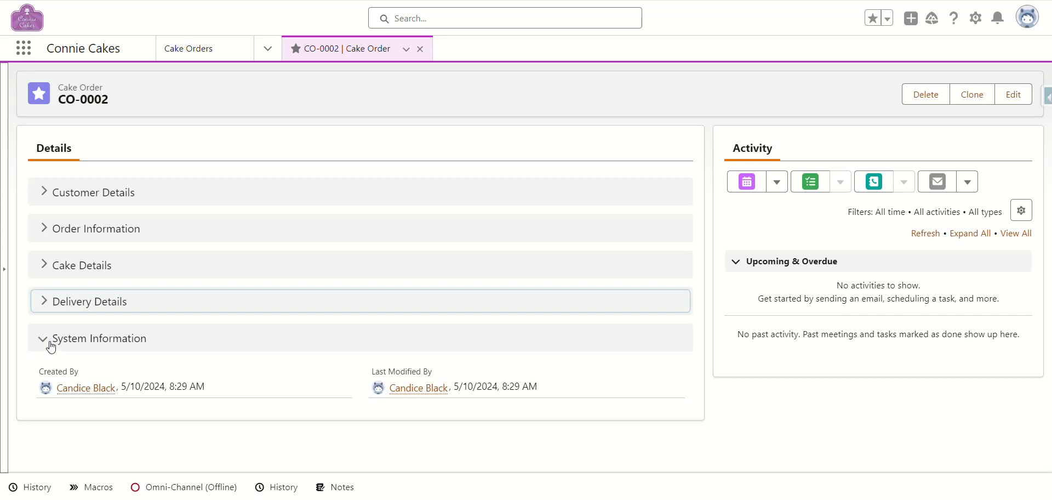
pyautogui.click(53, 193)
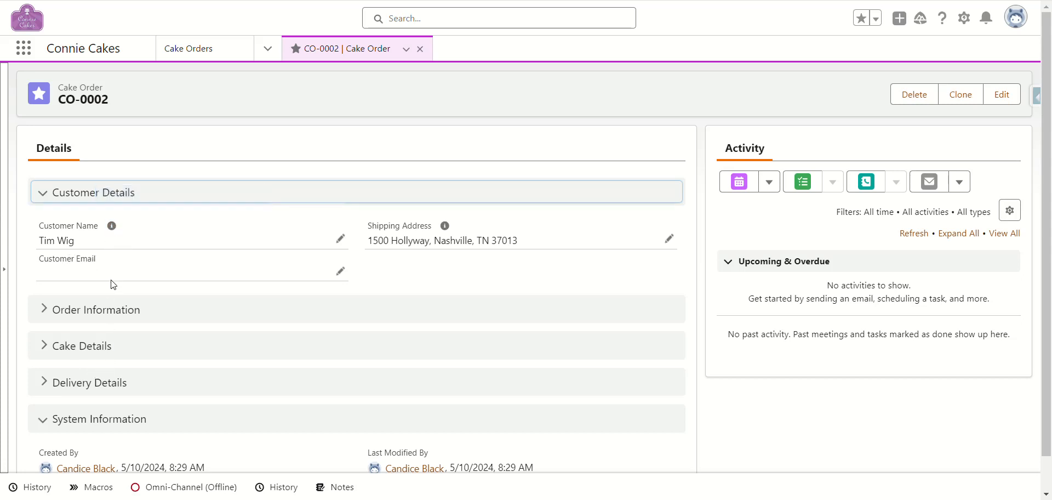
# Step: Start a new Cake Order from the Cake Orders list, leaving Customer Name empty
pyautogui.click(209, 55)
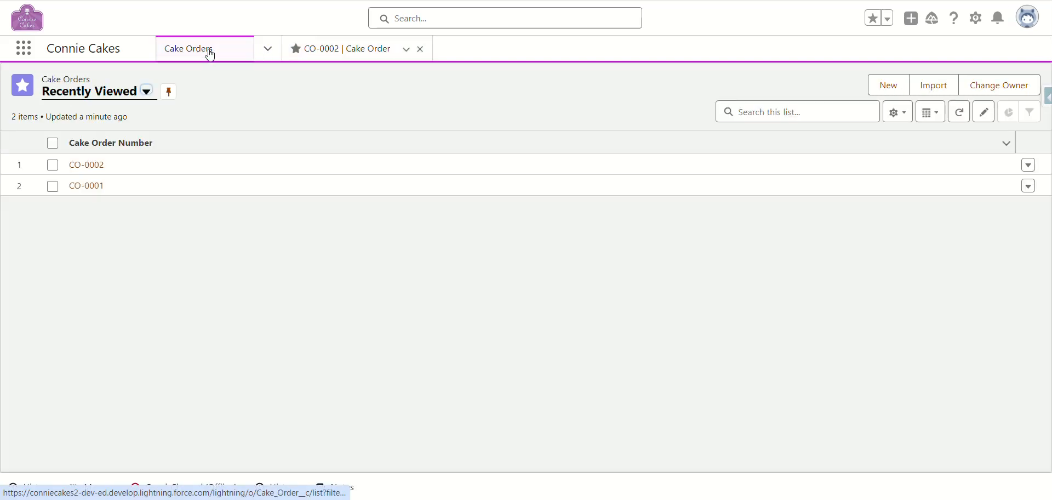
pyautogui.click(885, 88)
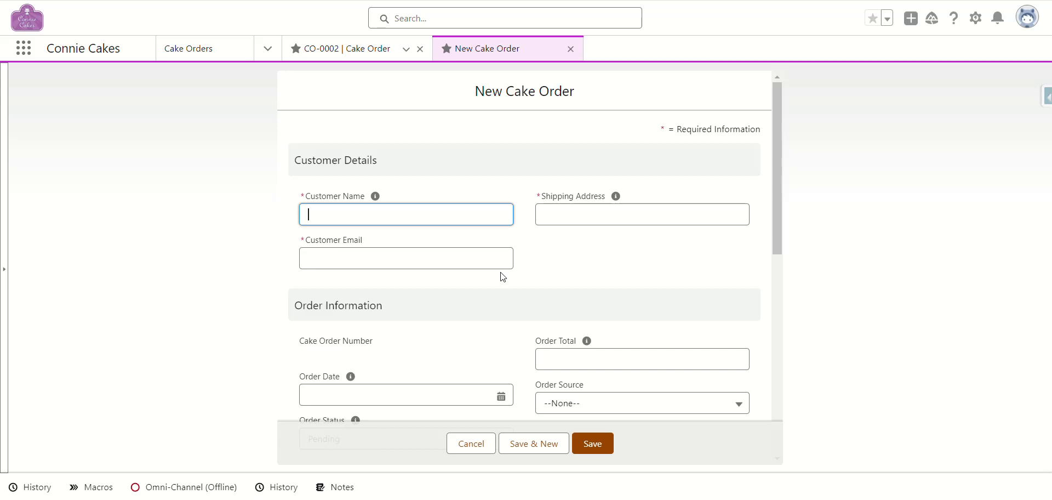
pyautogui.click(329, 212)
pyautogui.click(460, 177)
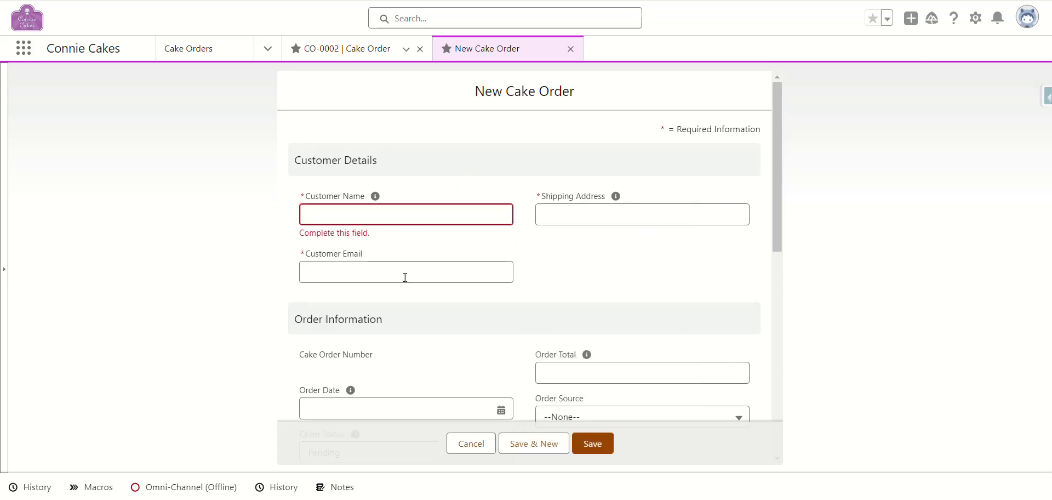
pyautogui.scroll(-3, 444, 336)
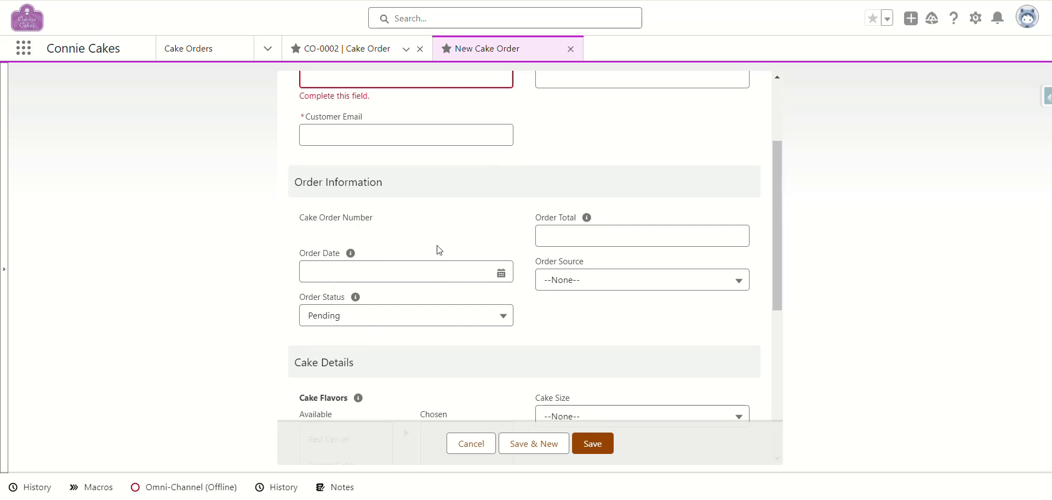
# Step: Fill Order Date 5/10/2024, Order Total 100.00 and Order Source Website
pyautogui.click(501, 273)
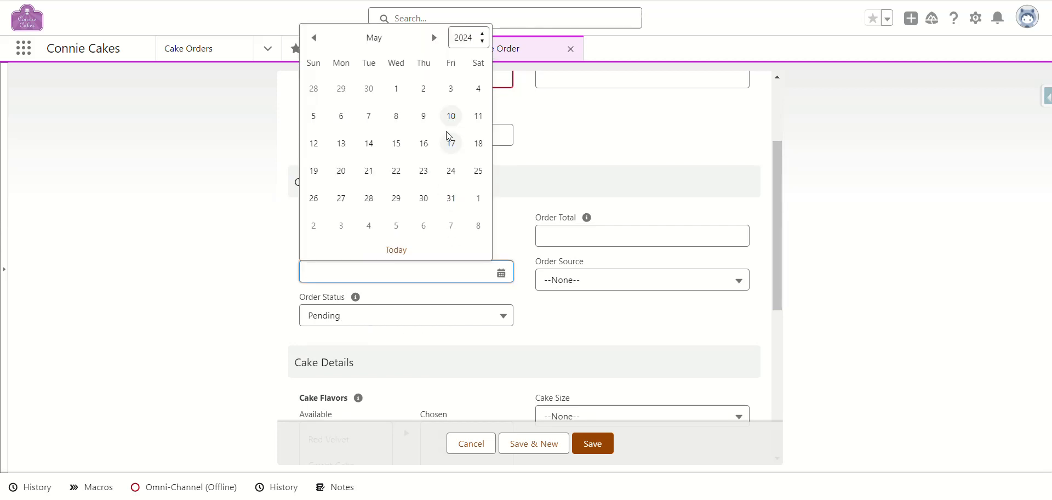
pyautogui.click(451, 113)
pyautogui.click(560, 234)
pyautogui.write('100.00')
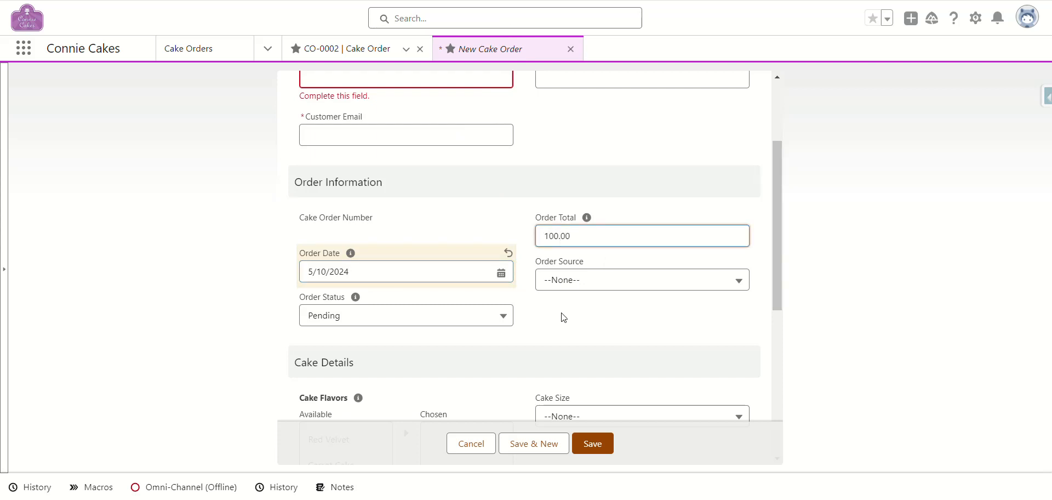
pyautogui.click(559, 279)
pyautogui.click(581, 157)
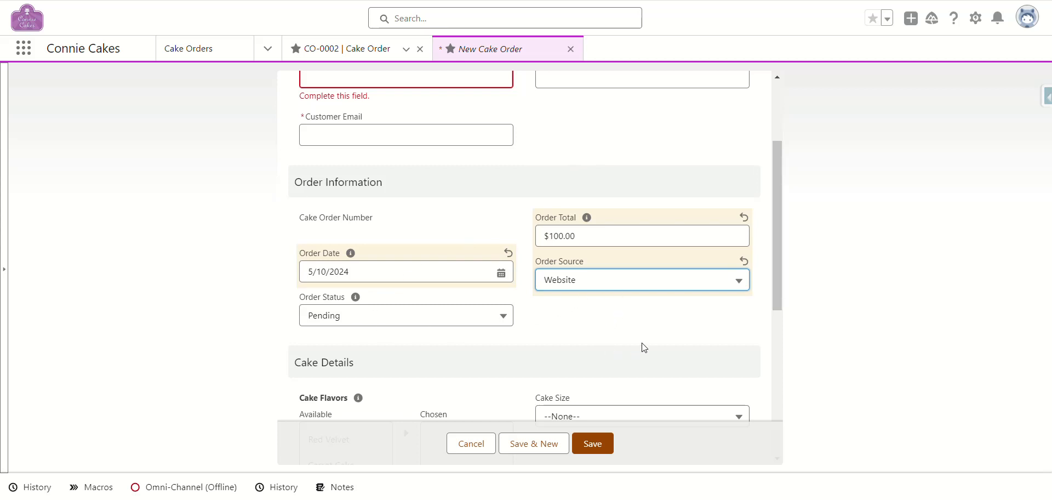
# Step: Try saving to trigger the required-field errors, then close and discard the unsaved order
pyautogui.click(595, 445)
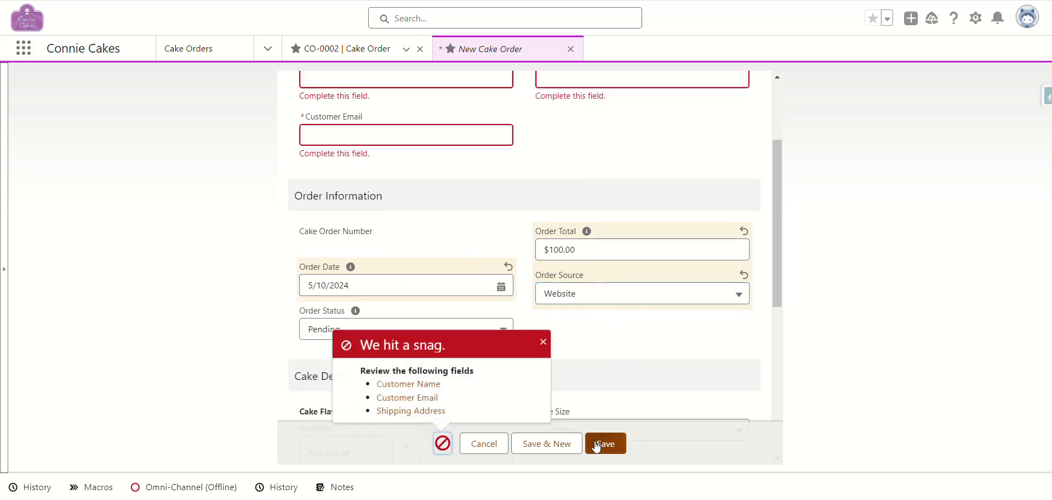
pyautogui.scroll(3, 479, 253)
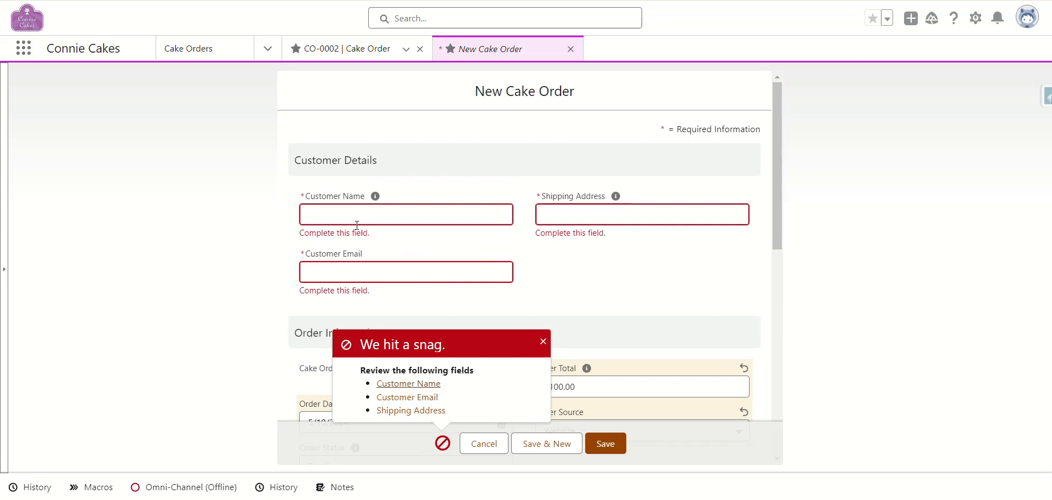
pyautogui.click(542, 341)
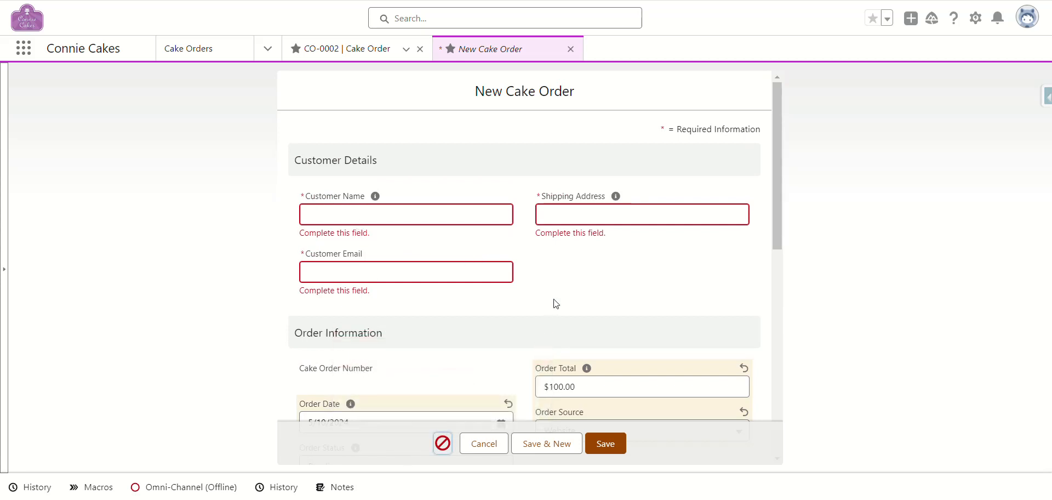
pyautogui.click(570, 49)
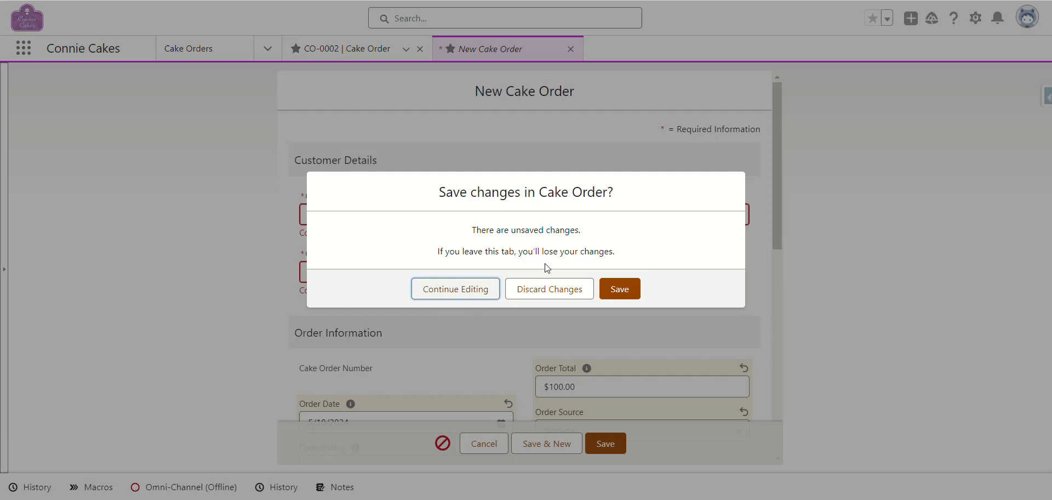
pyautogui.click(546, 290)
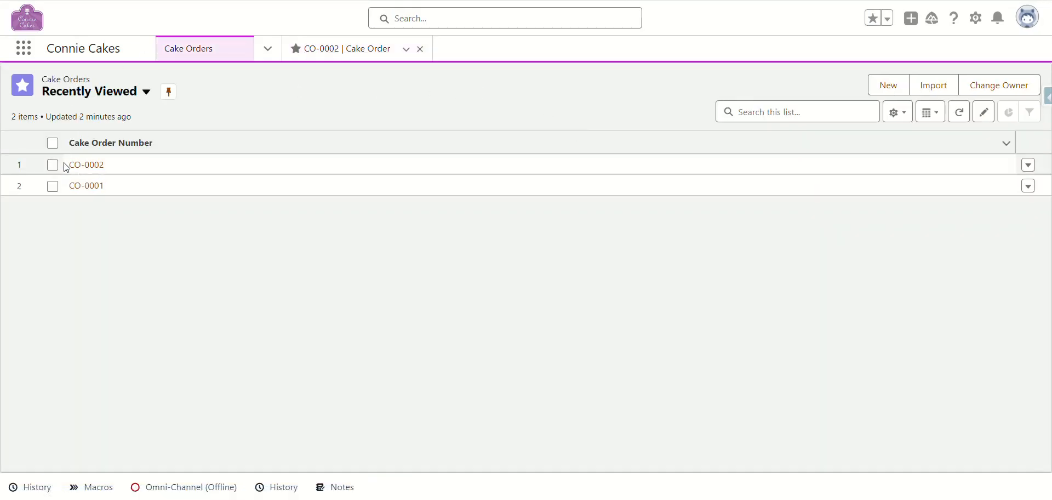
# Step: Open CO-0002 from Recently Viewed and scroll down to its System Information section
pyautogui.click(84, 165)
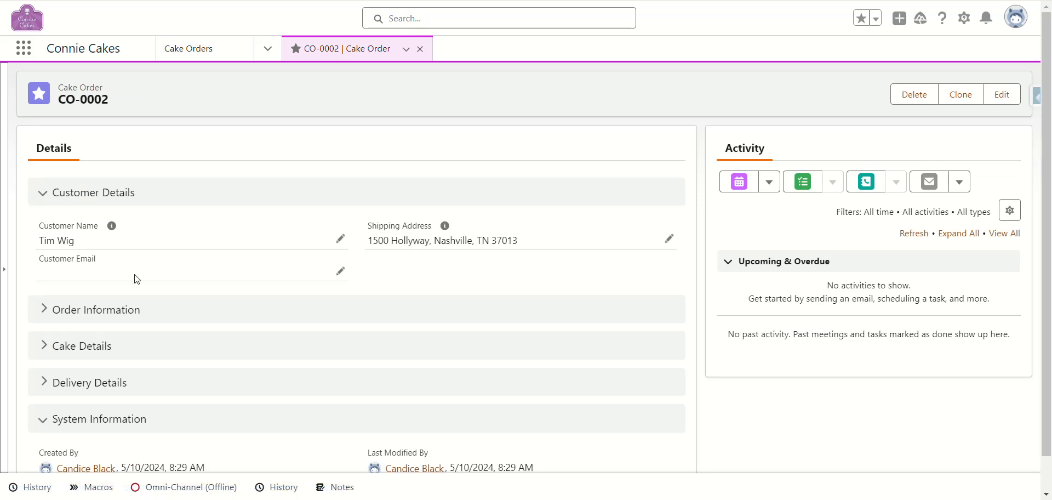
pyautogui.scroll(-1, 158, 286)
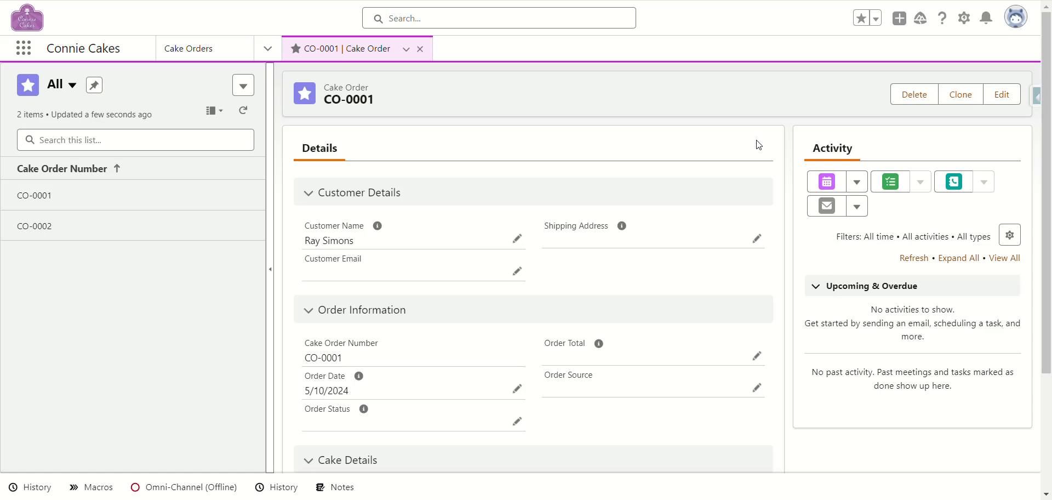
# Step: Check which user is logged in via the profile menu, then view CO-0001's sections
pyautogui.click(1018, 20)
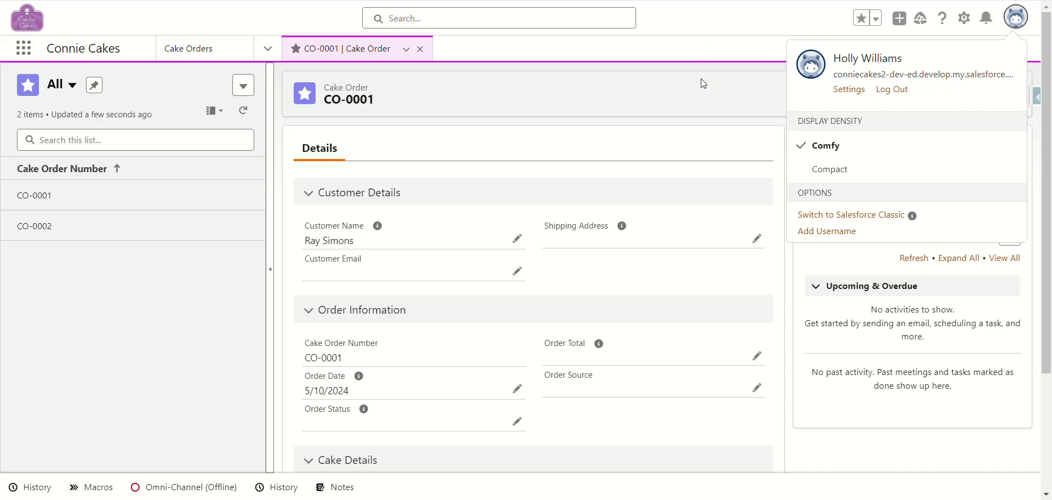
pyautogui.click(720, 48)
pyautogui.scroll(-3, 451, 215)
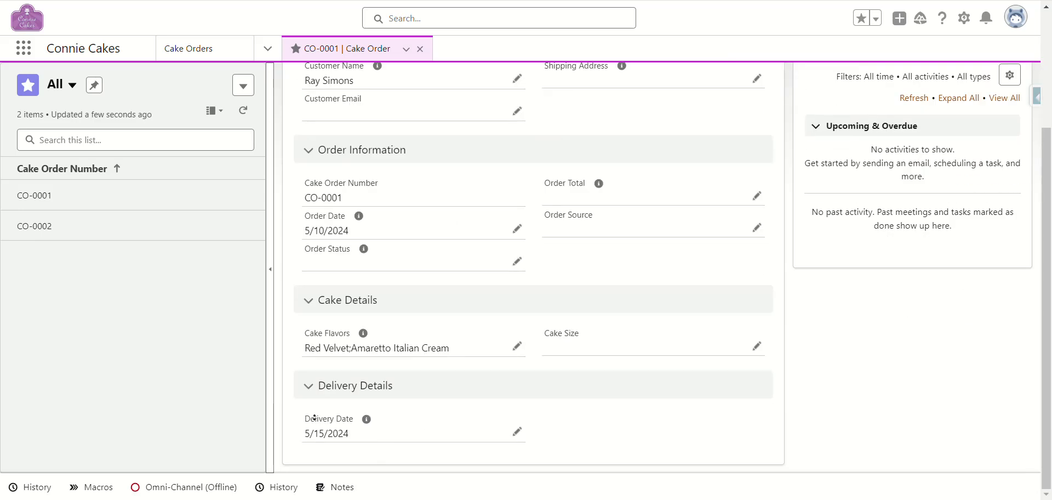
# Step: Collapse CO-0001's Delivery Details, Cake Details, Order Information and Customer Details sections
pyautogui.click(308, 384)
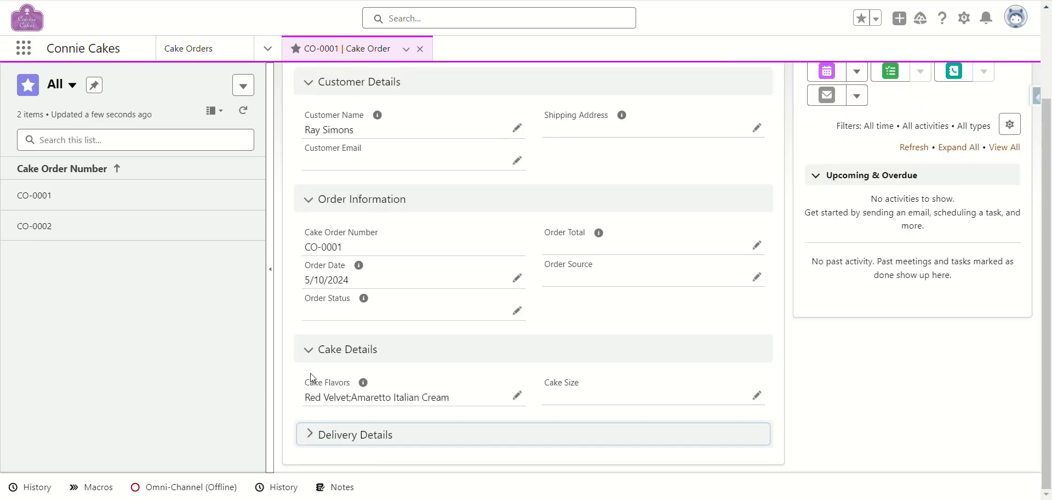
pyautogui.click(308, 350)
pyautogui.click(308, 254)
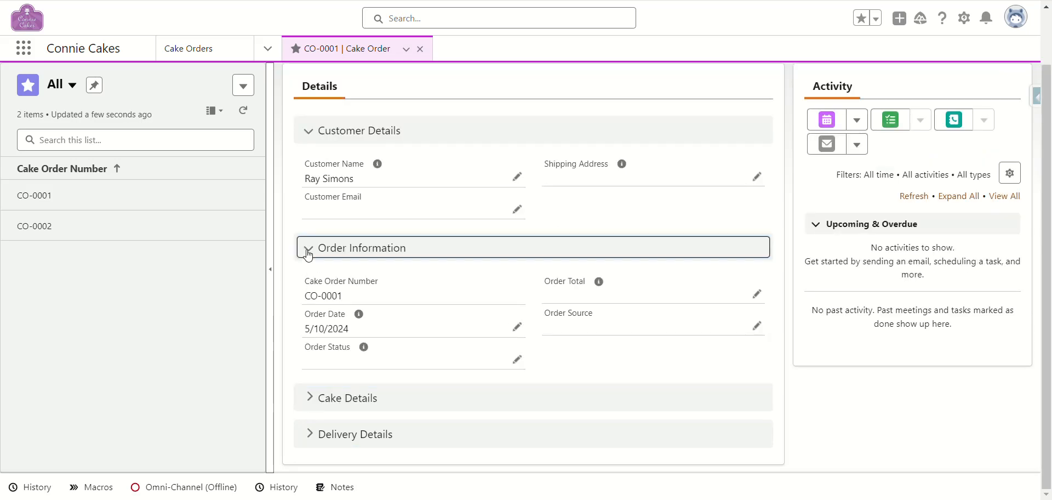
pyautogui.click(308, 193)
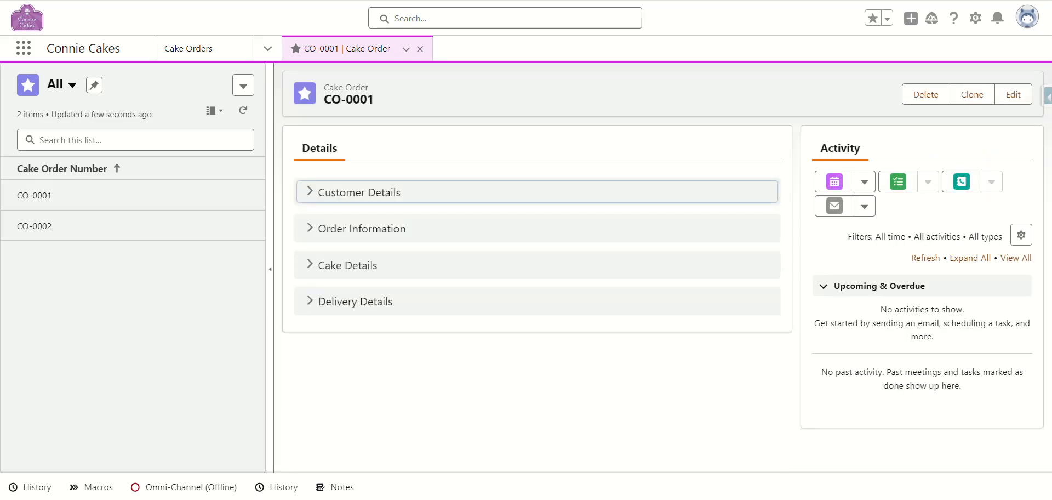